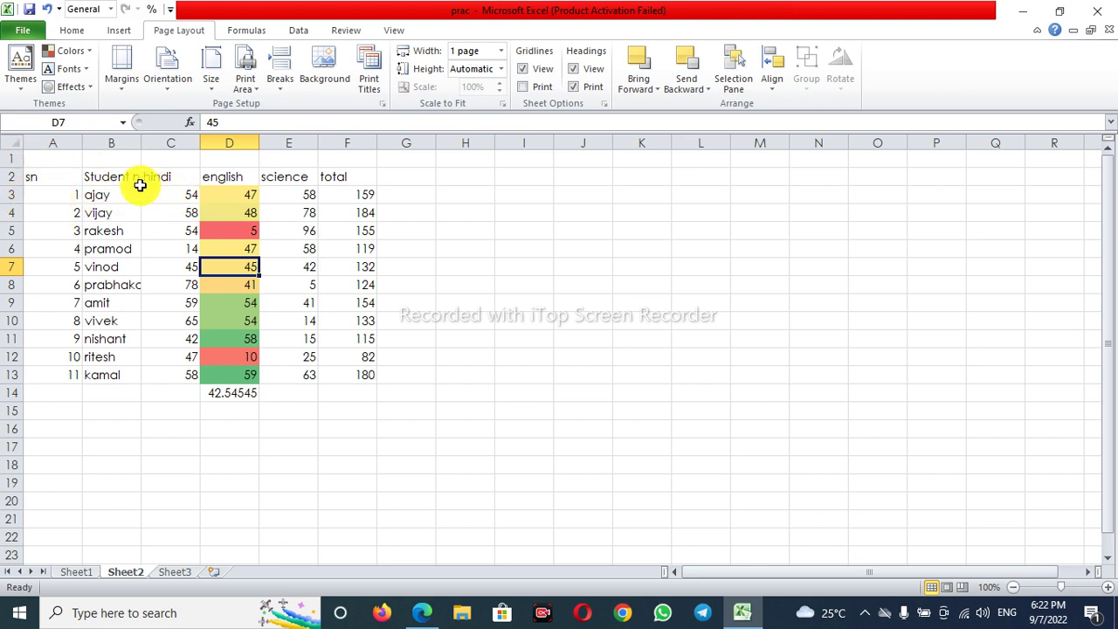
Step: Widen column B to fit the student names and narrow the serial number column A
{"action": "left_click_drag", "start_coordinate": [142, 143], "coordinate": [172, 145]}
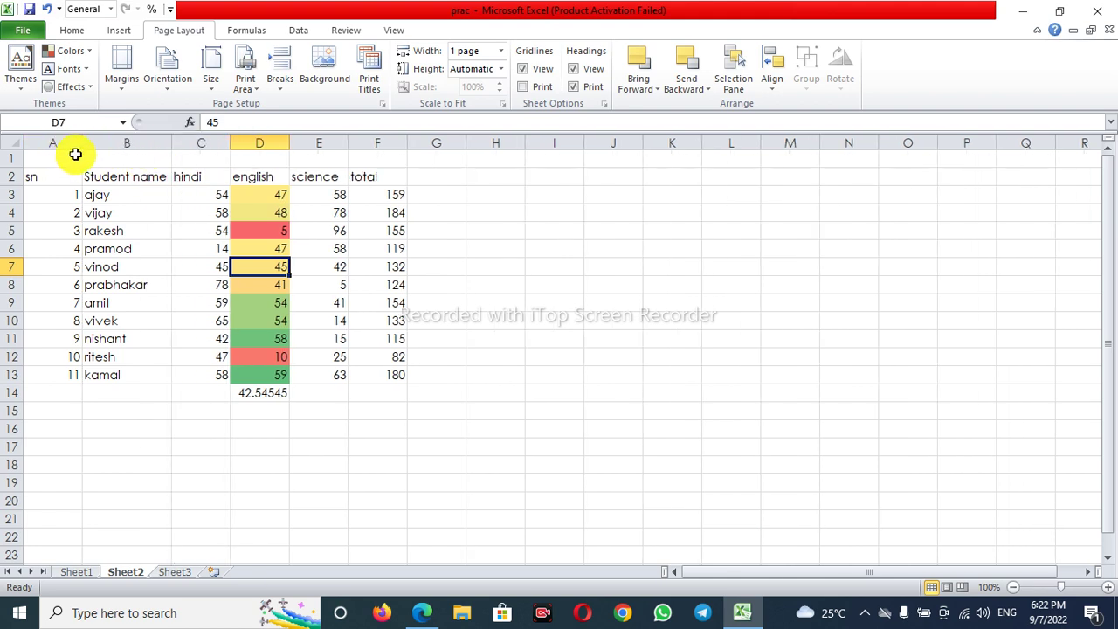
{"action": "left_click", "coordinate": [84, 151]}
{"action": "left_click_drag", "start_coordinate": [82, 145], "coordinate": [56, 144]}
{"action": "left_click", "coordinate": [130, 283]}
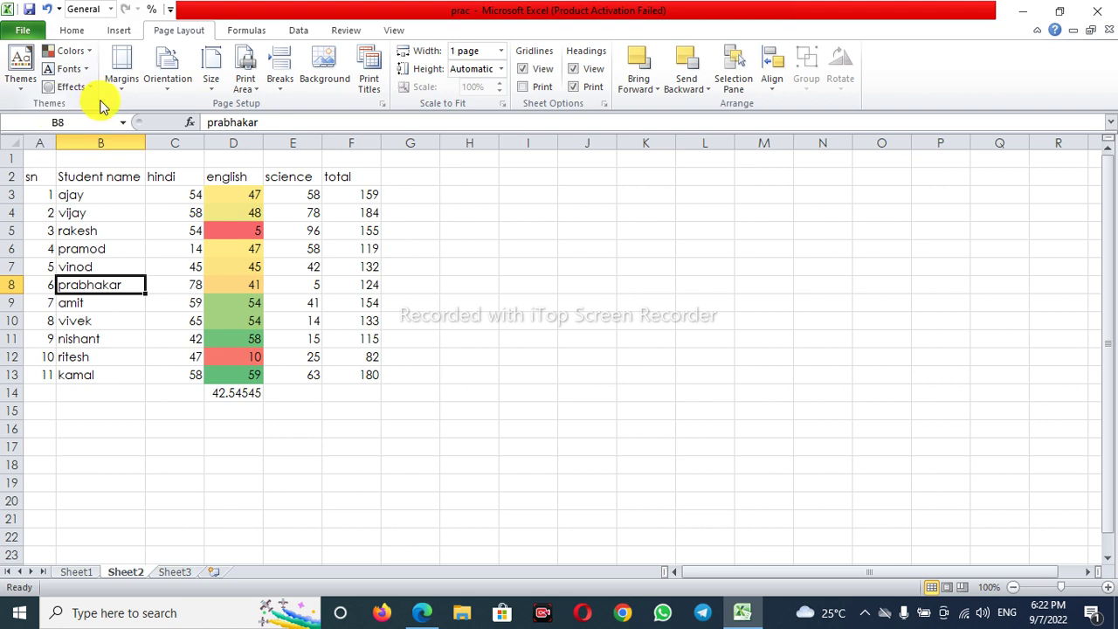
Step: Apply the Concourse theme to the workbook and check its effect on Sheet1 before returning to Sheet2
{"action": "left_click", "coordinate": [23, 99]}
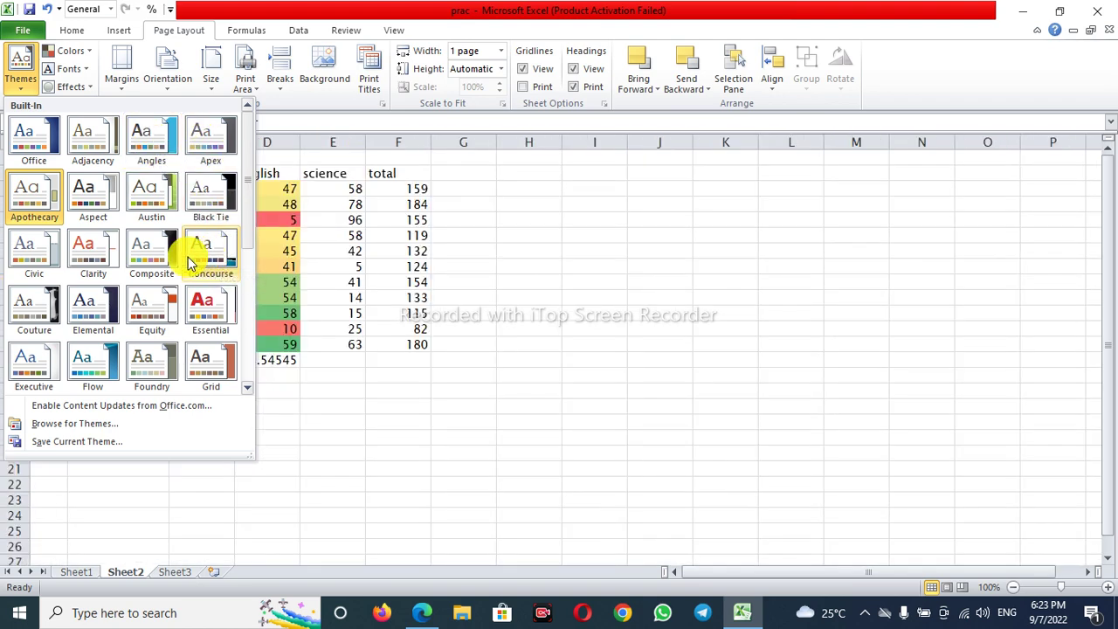
{"action": "left_click", "coordinate": [209, 256]}
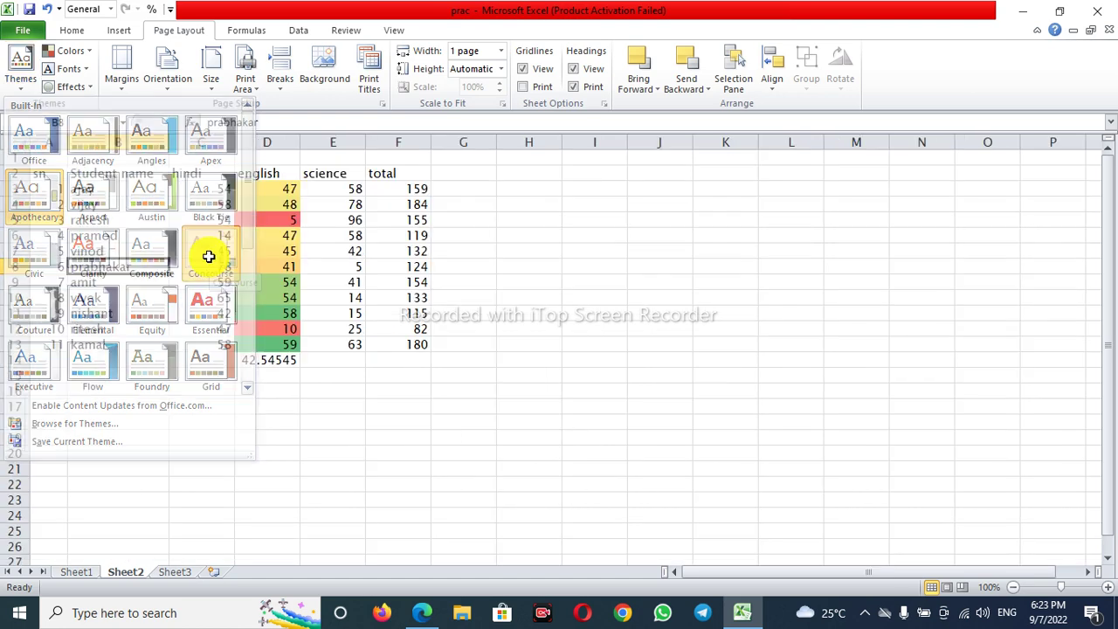
{"action": "left_click", "coordinate": [77, 572]}
{"action": "left_click", "coordinate": [166, 390]}
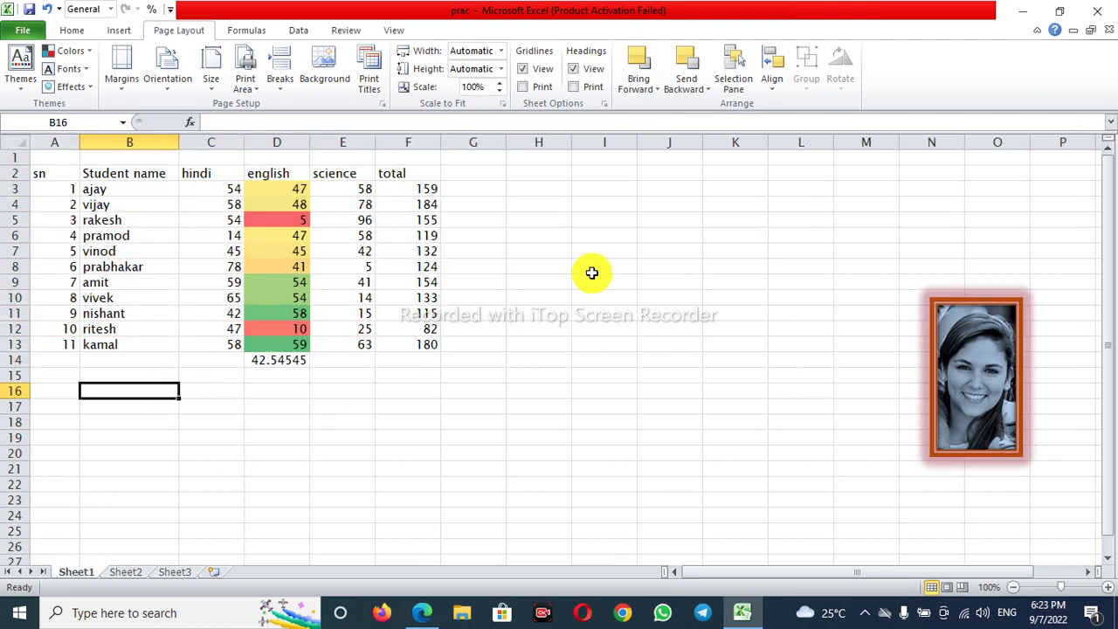
{"action": "left_click", "coordinate": [129, 572]}
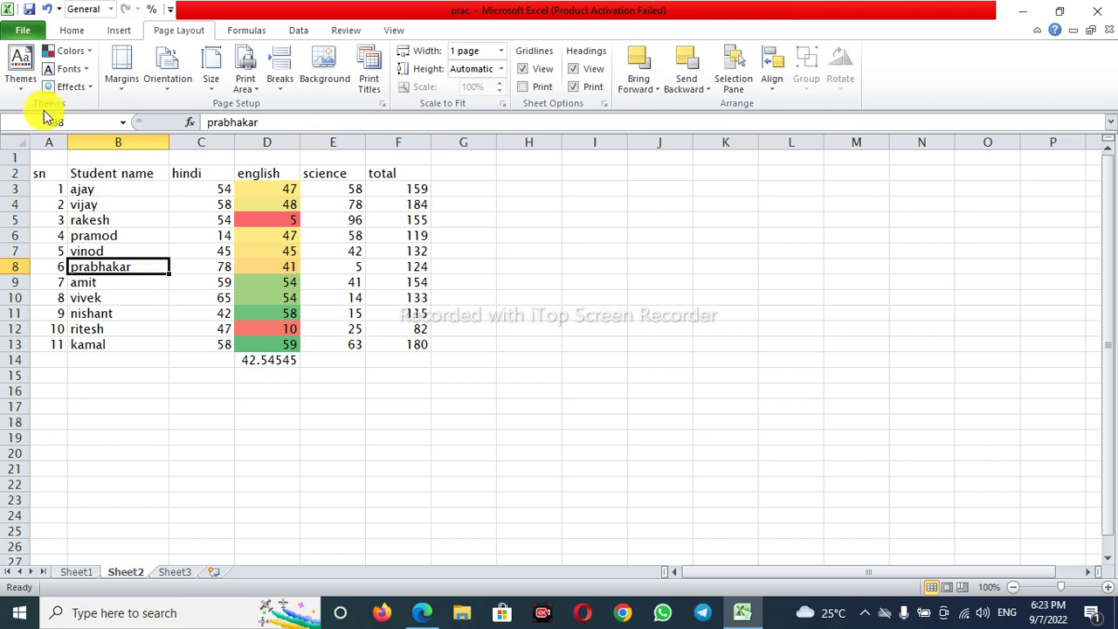
Step: Apply the Elemental theme and set the theme colors to Executive
{"action": "left_click", "coordinate": [23, 92]}
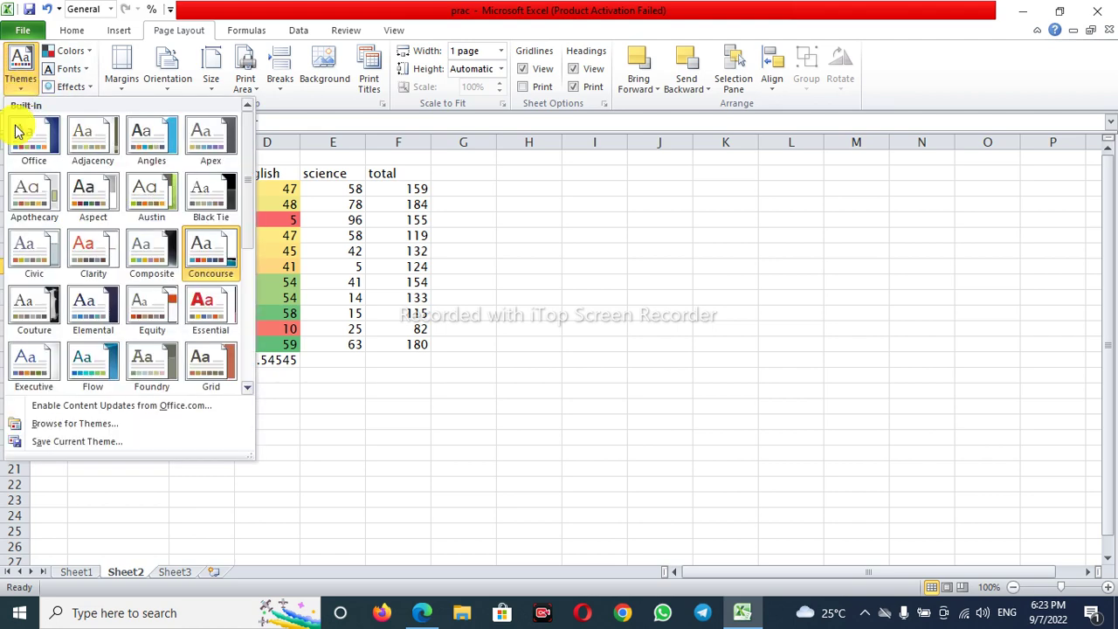
{"action": "left_click", "coordinate": [87, 318]}
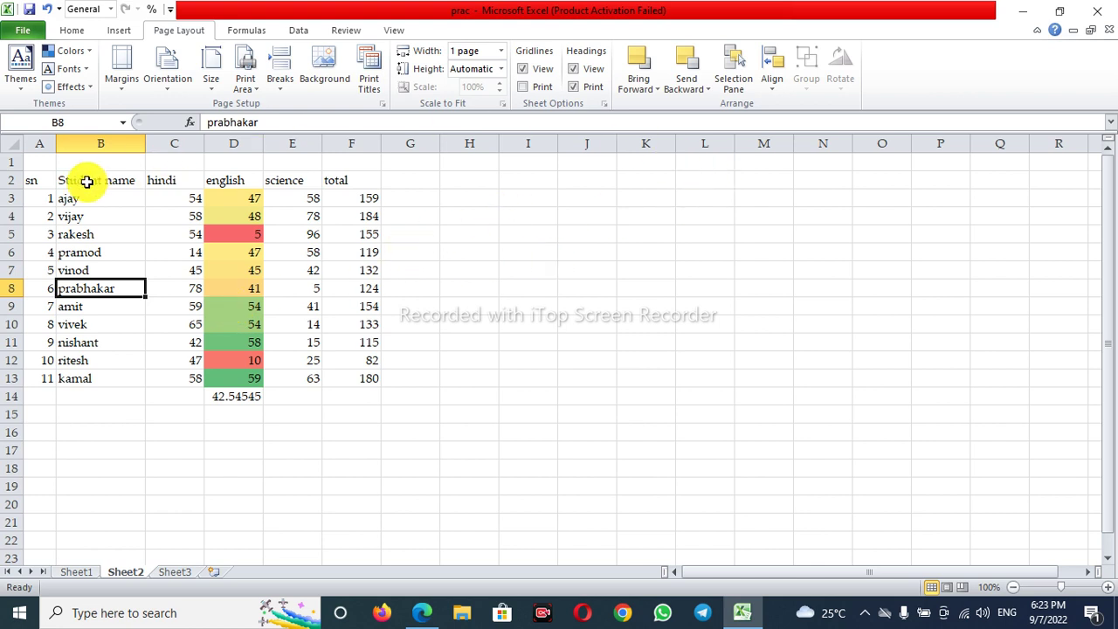
{"action": "left_click", "coordinate": [72, 51]}
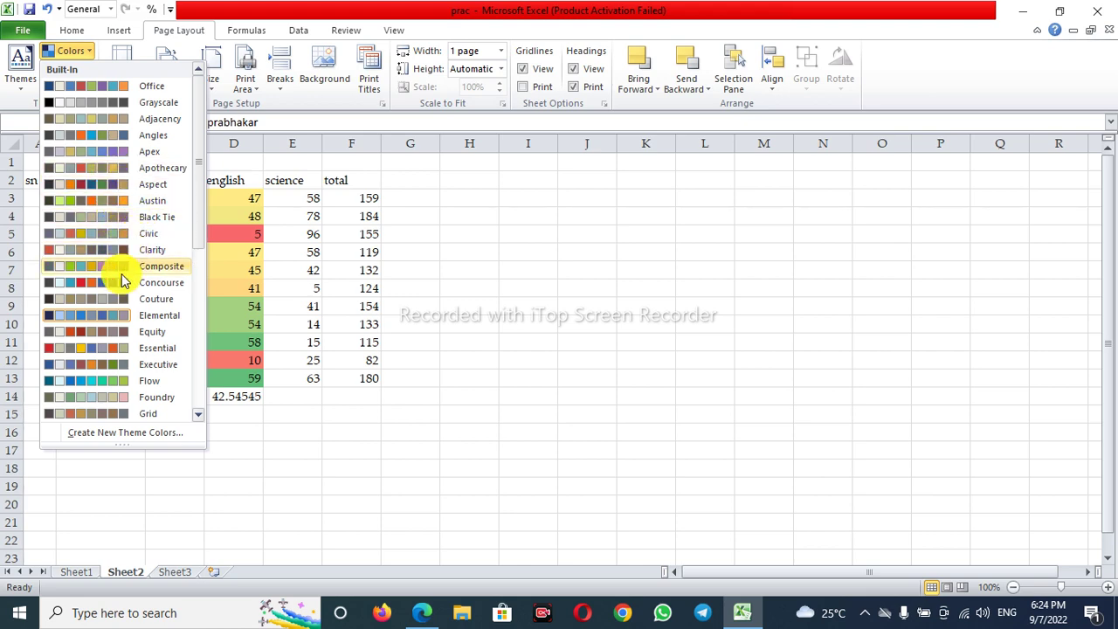
{"action": "left_click", "coordinate": [149, 320]}
{"action": "left_click", "coordinate": [80, 51]}
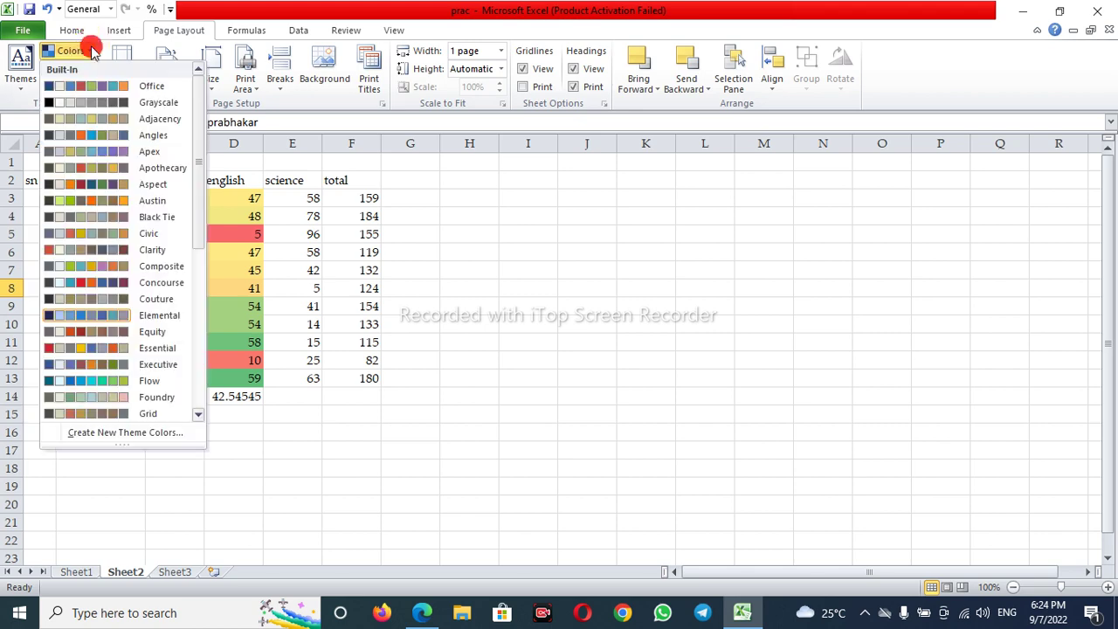
{"action": "left_click", "coordinate": [87, 365]}
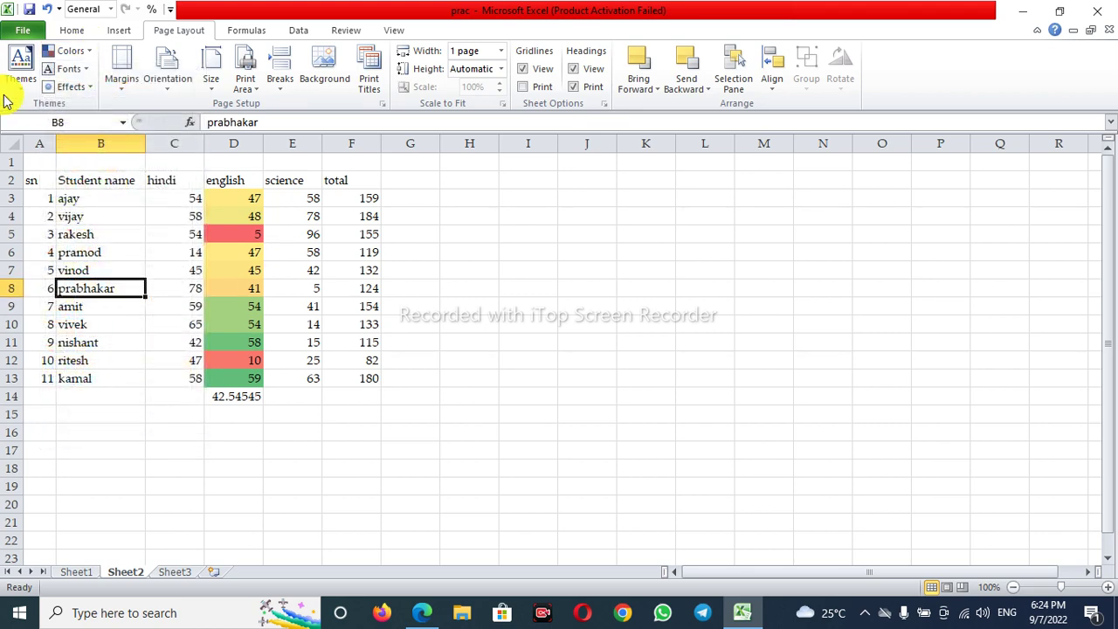
Step: Look through the theme fonts and check which font the selected name cell uses
{"action": "left_click", "coordinate": [71, 69]}
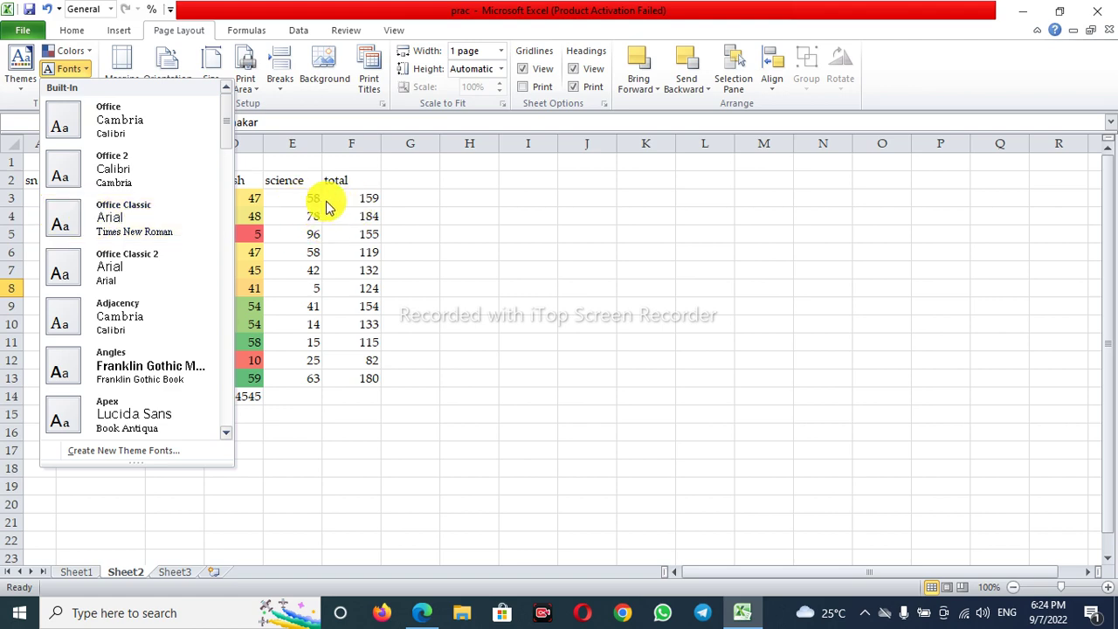
{"action": "left_click", "coordinate": [573, 225]}
{"action": "left_click", "coordinate": [71, 29]}
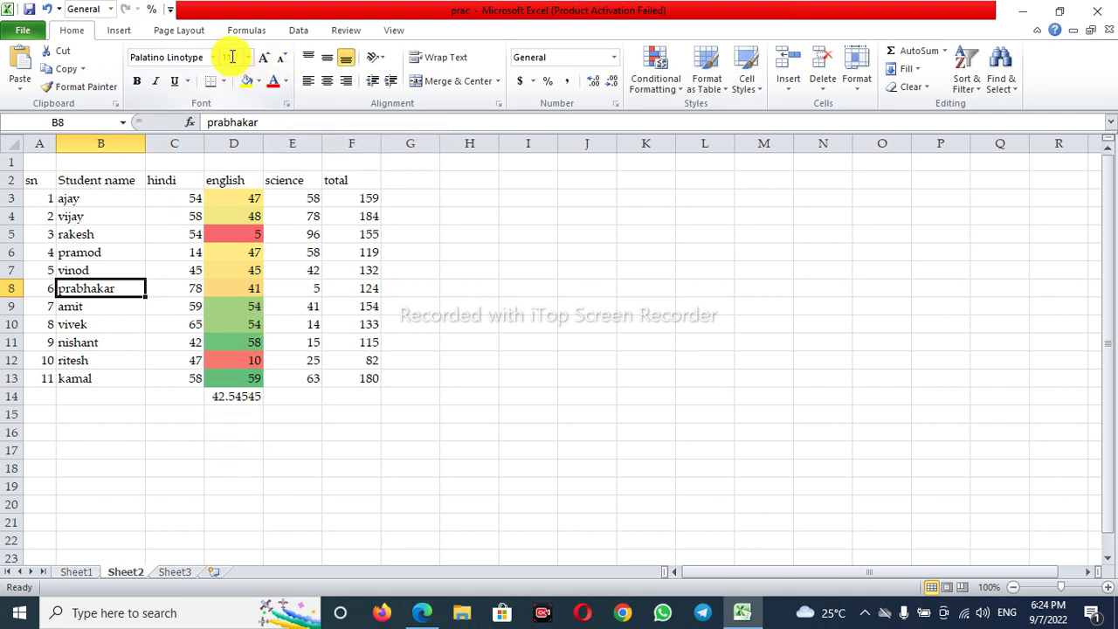
{"action": "left_click", "coordinate": [182, 33]}
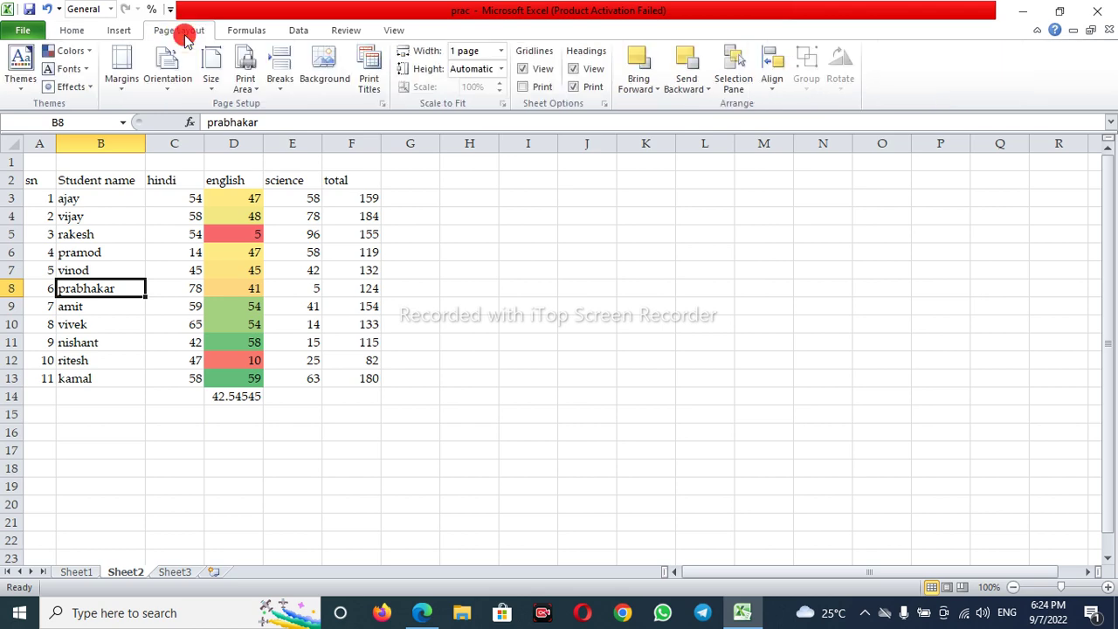
Step: Set the theme fonts to Angles and check the font of the selected cell
{"action": "left_click", "coordinate": [82, 70]}
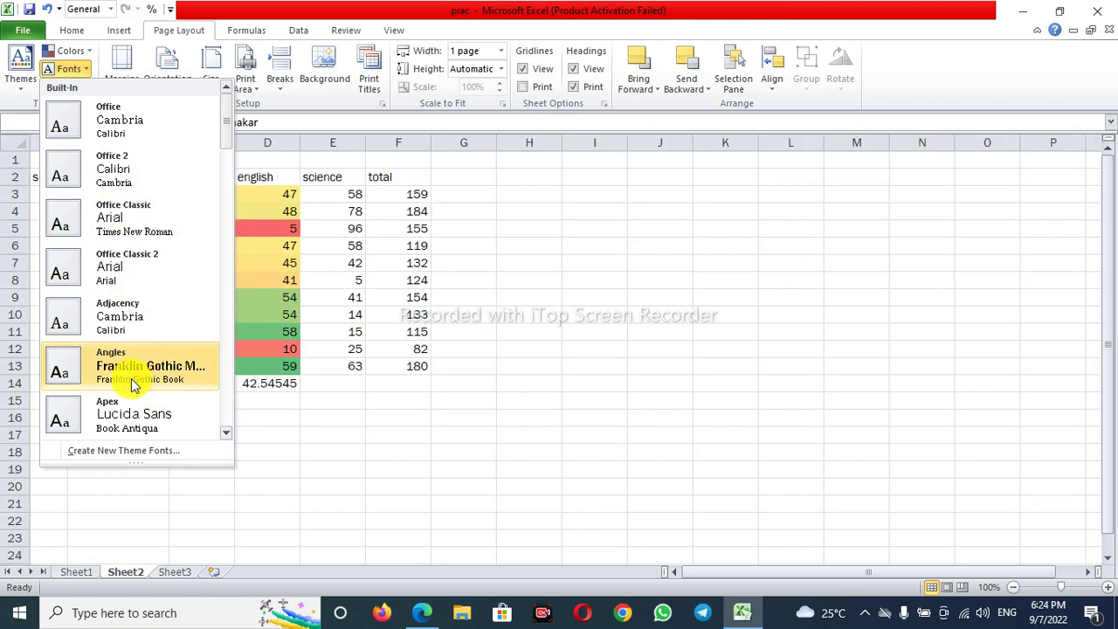
{"action": "left_click", "coordinate": [512, 292]}
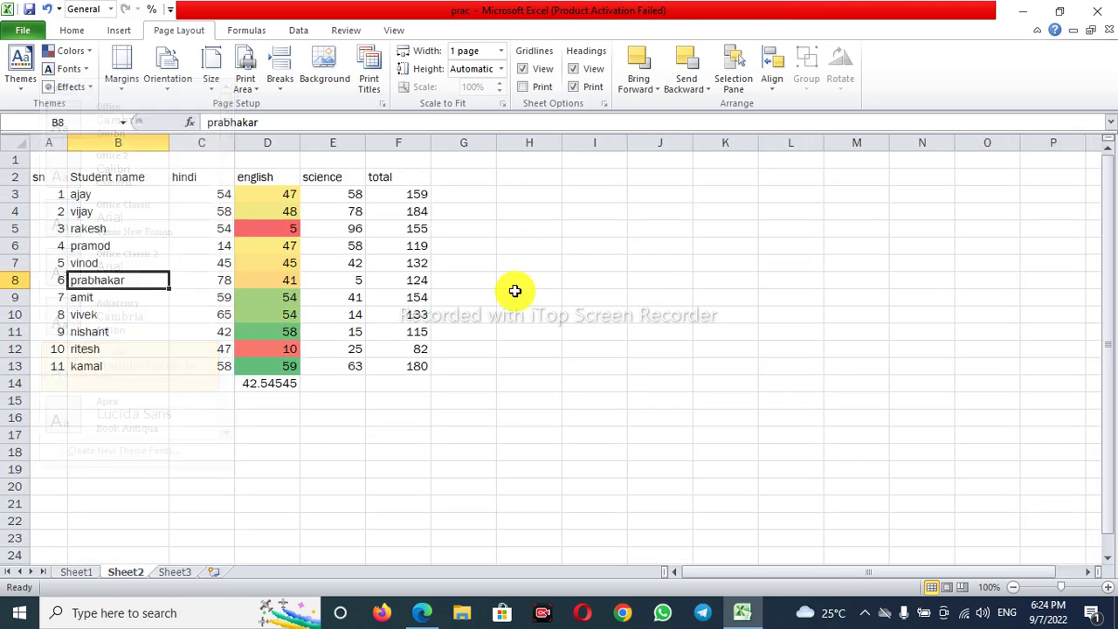
{"action": "left_click", "coordinate": [72, 35]}
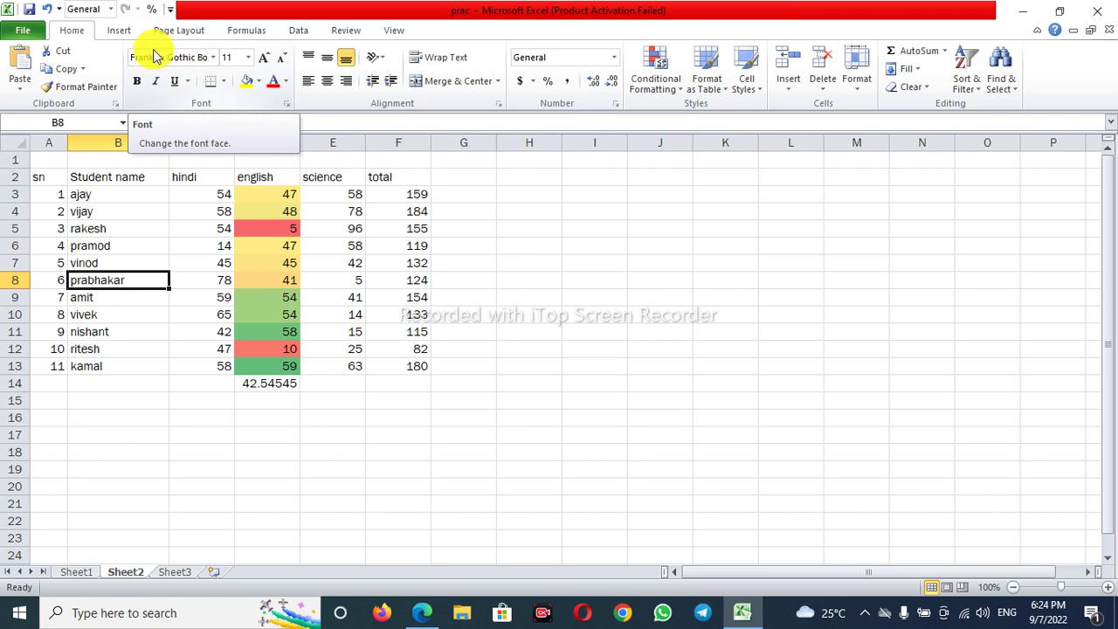
{"action": "left_click", "coordinate": [179, 33]}
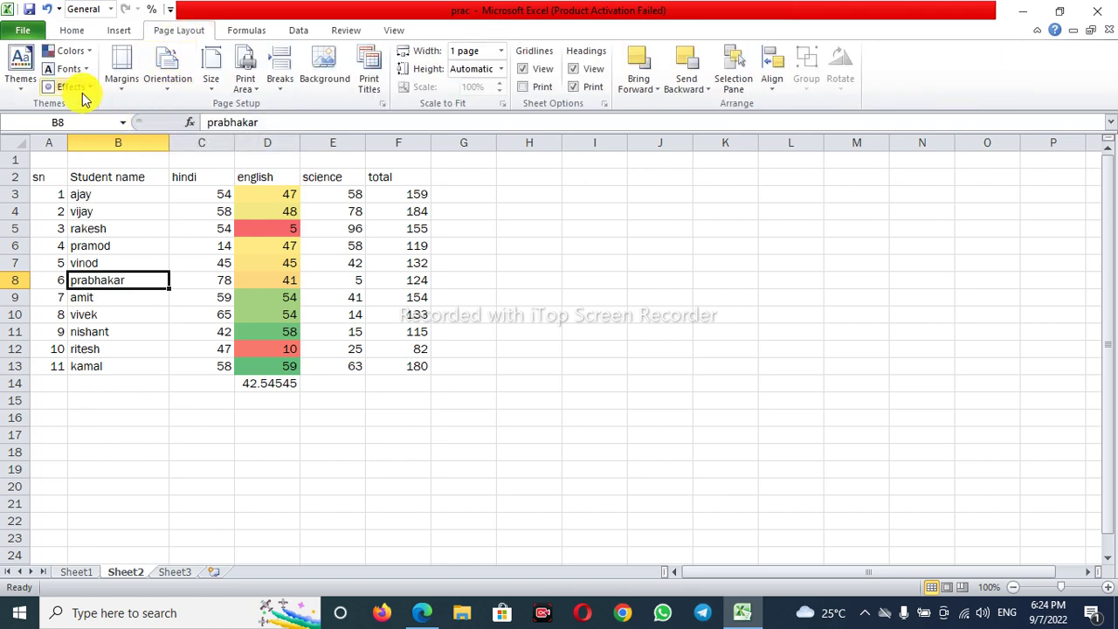
{"action": "left_click", "coordinate": [21, 70]}
{"action": "left_click", "coordinate": [127, 134]}
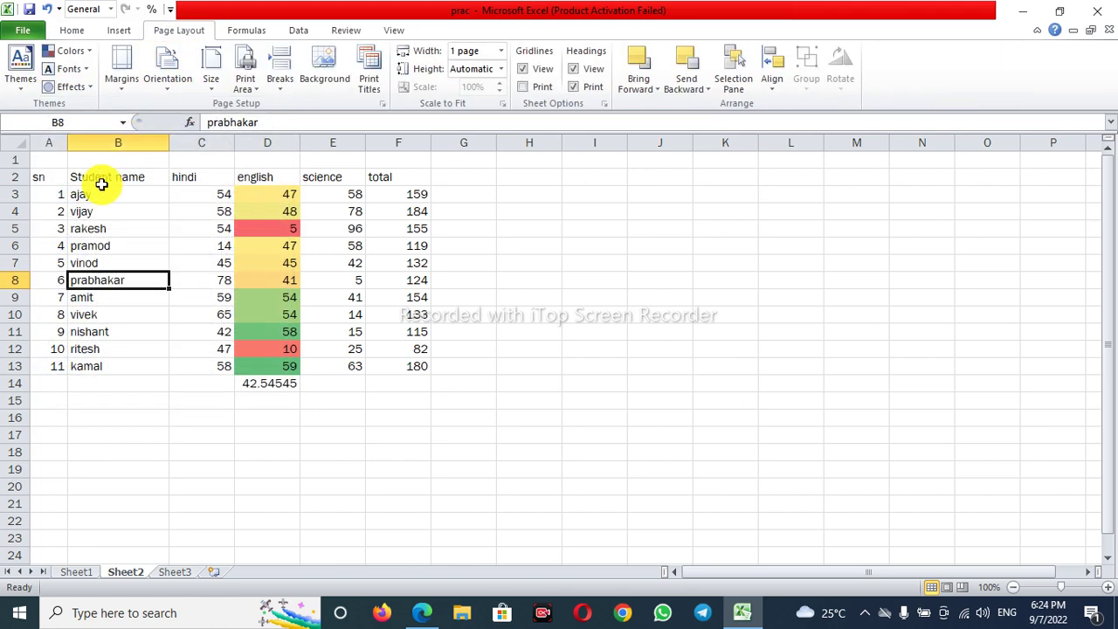
Step: Insert a Basic Block List SmartArt graphic on Sheet2
{"action": "left_click", "coordinate": [119, 30]}
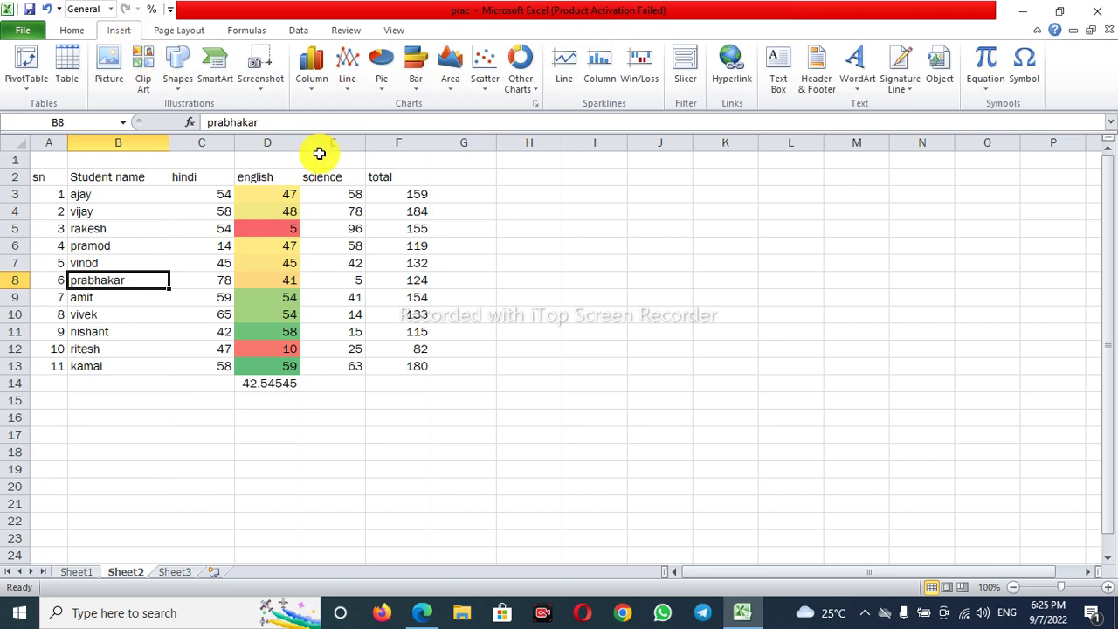
{"action": "left_click", "coordinate": [215, 77]}
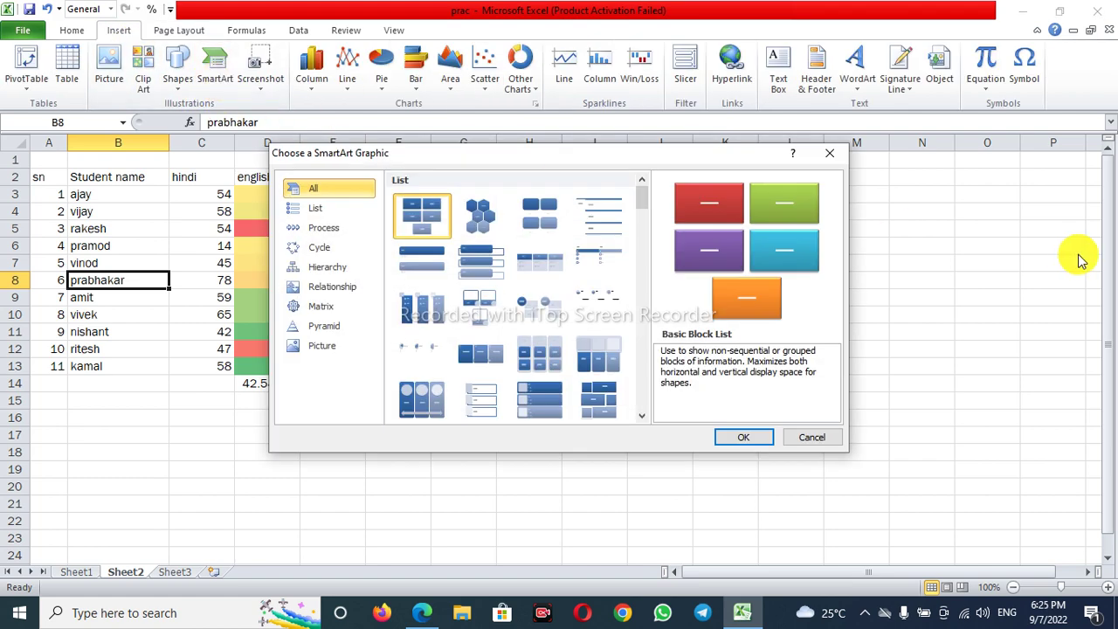
{"action": "left_click", "coordinate": [738, 436]}
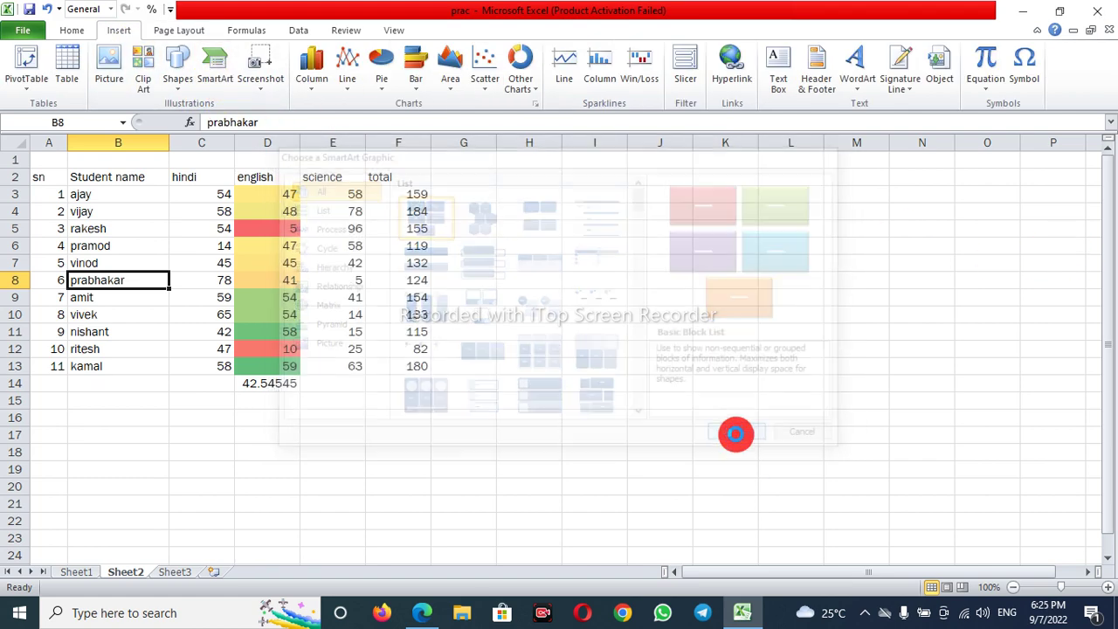
{"action": "left_click", "coordinate": [819, 364]}
Step: Label the five blocks of the SmartArt graphic 1, 2, 3, 4 and 5 in order
{"action": "left_click", "coordinate": [482, 315]}
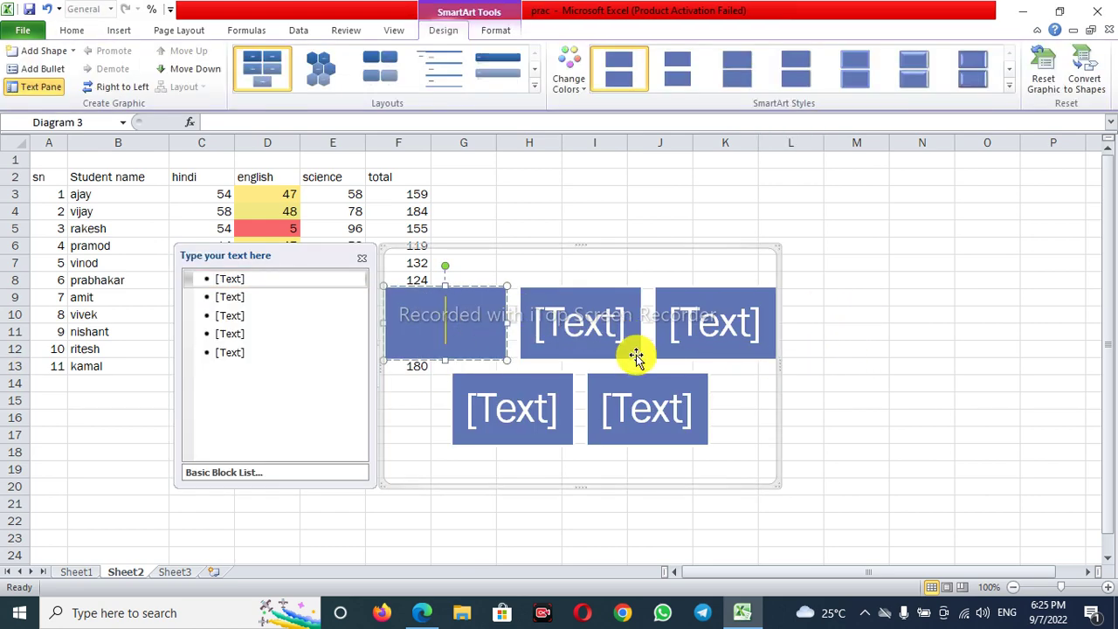
{"action": "type", "text": "1"}
{"action": "left_click", "coordinate": [581, 316]}
{"action": "type", "text": "2"}
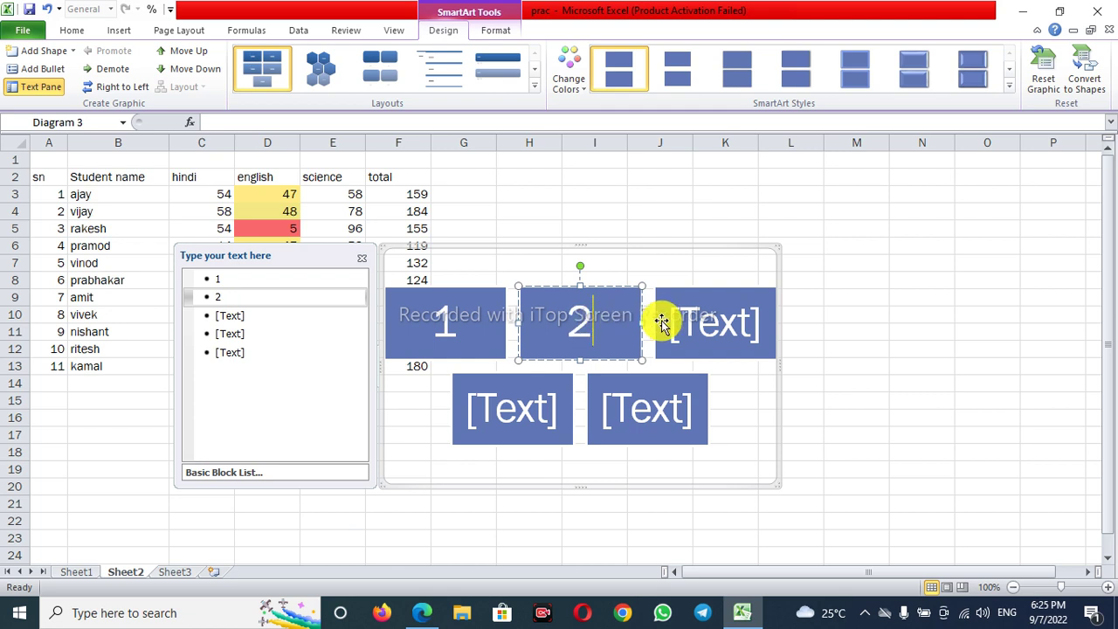
{"action": "left_click", "coordinate": [714, 319]}
{"action": "type", "text": "3"}
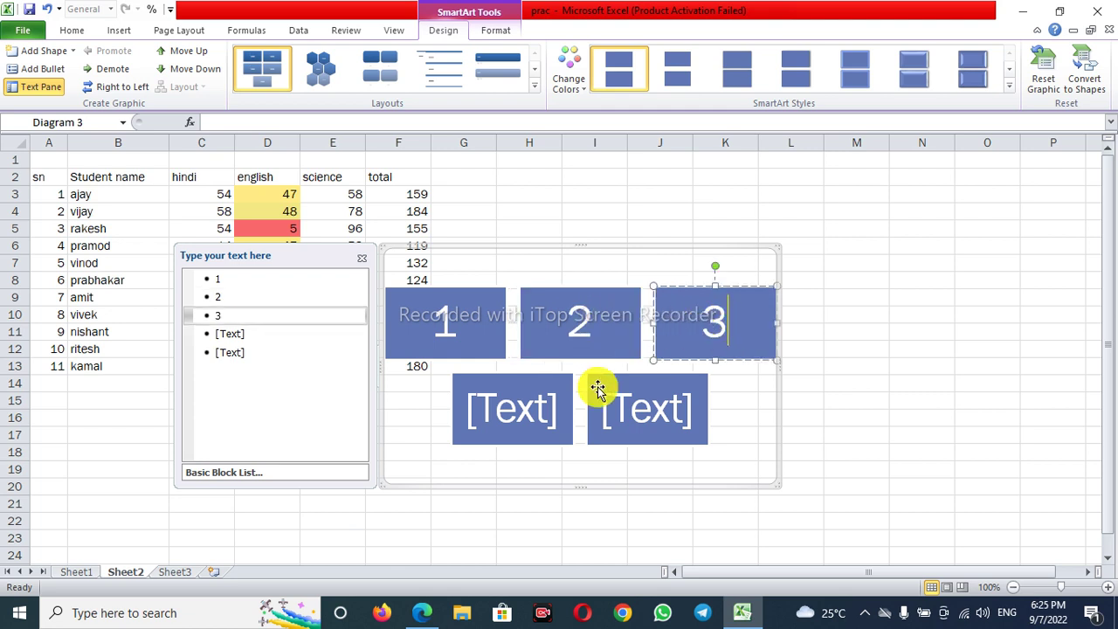
{"action": "left_click", "coordinate": [511, 402]}
{"action": "type", "text": "4"}
{"action": "left_click", "coordinate": [641, 407]}
{"action": "type", "text": "5"}
{"action": "left_click", "coordinate": [842, 382]}
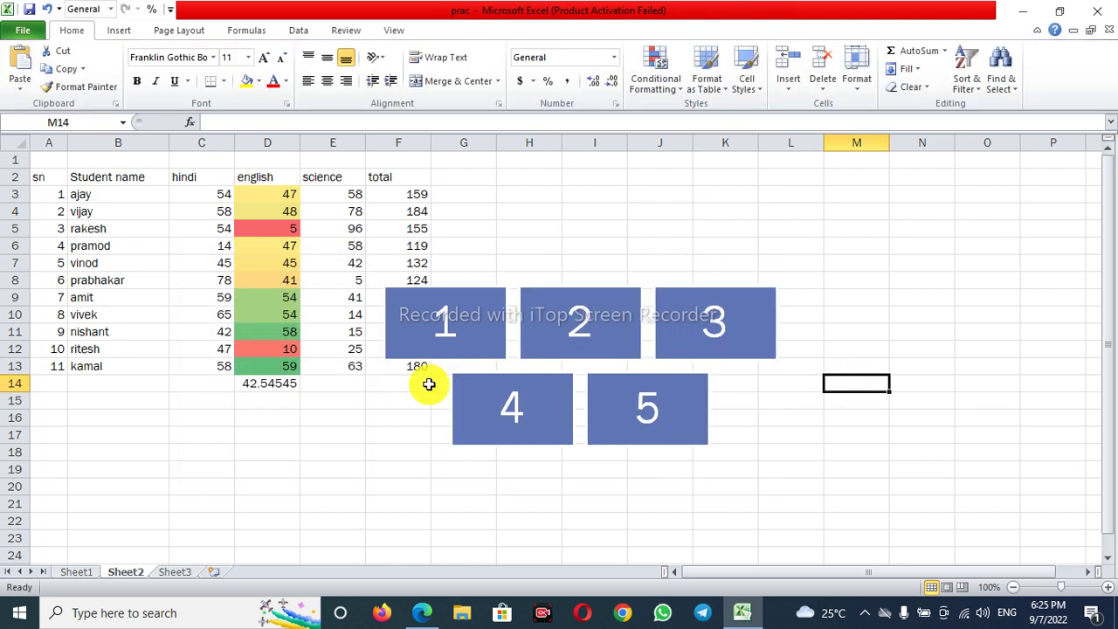
Step: Set the theme effects to Civic and review the other built-in effects
{"action": "left_click", "coordinate": [188, 32]}
{"action": "left_click", "coordinate": [72, 86]}
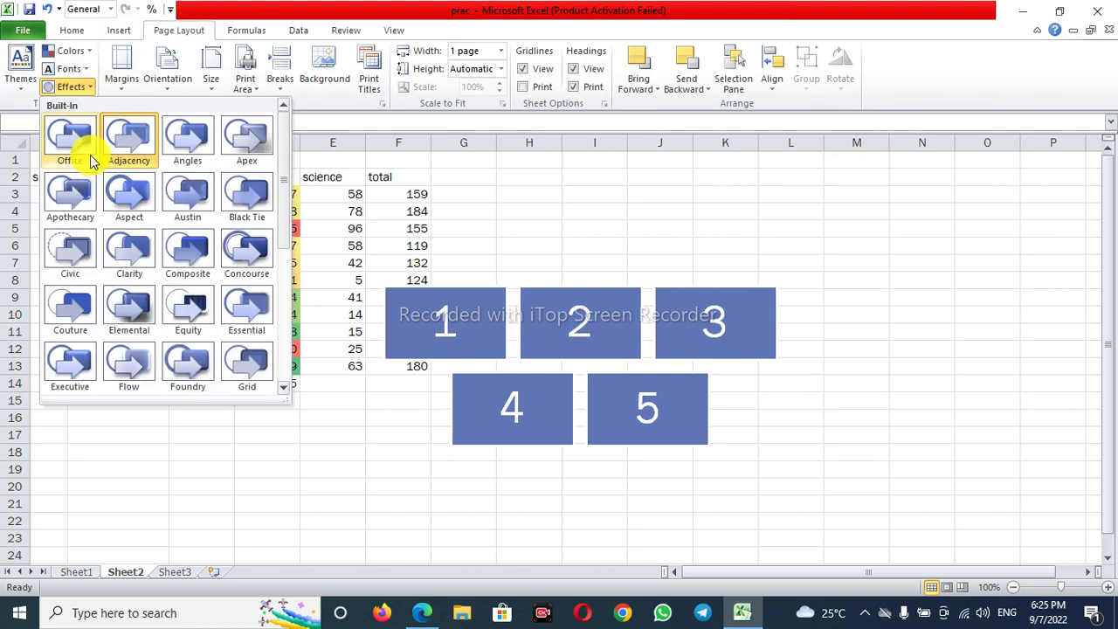
{"action": "left_click", "coordinate": [78, 251]}
{"action": "left_click", "coordinate": [151, 253]}
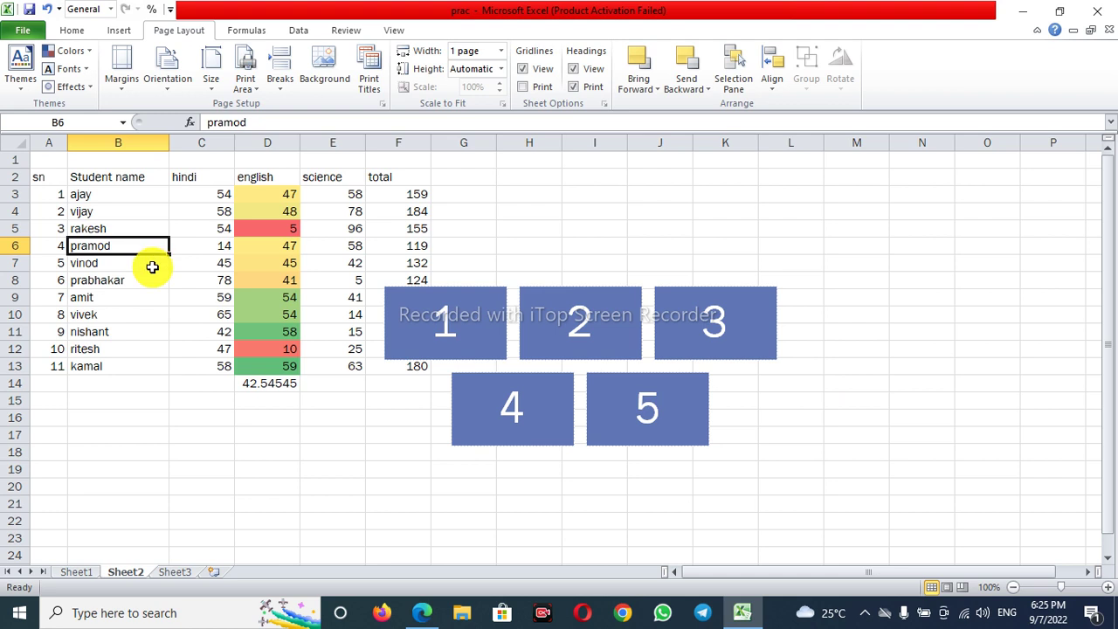
{"action": "left_click", "coordinate": [83, 89]}
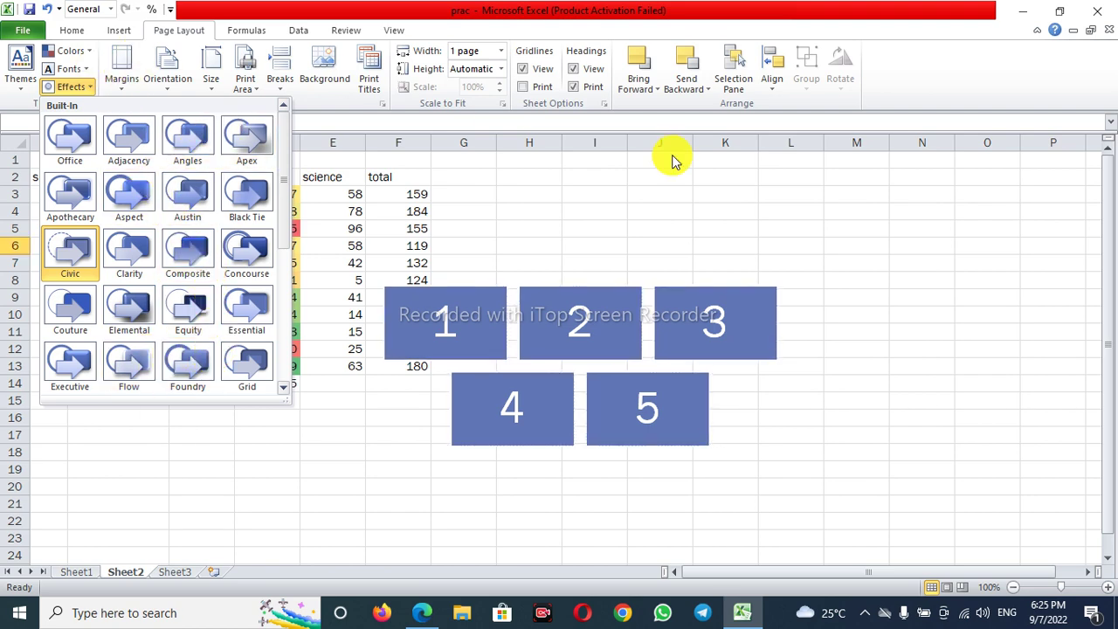
{"action": "key", "text": "Escape"}
Step: Insert a Vertical Picture List SmartArt graphic on Sheet2
{"action": "left_click", "coordinate": [71, 30]}
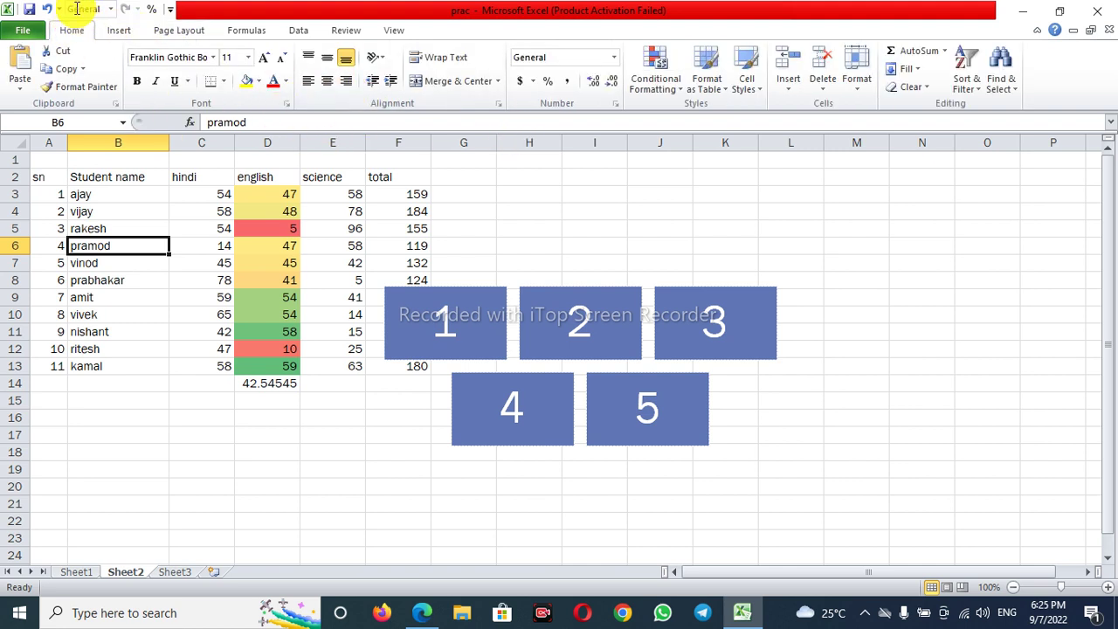
{"action": "left_click", "coordinate": [117, 31]}
{"action": "left_click", "coordinate": [214, 70]}
{"action": "left_click", "coordinate": [550, 404]}
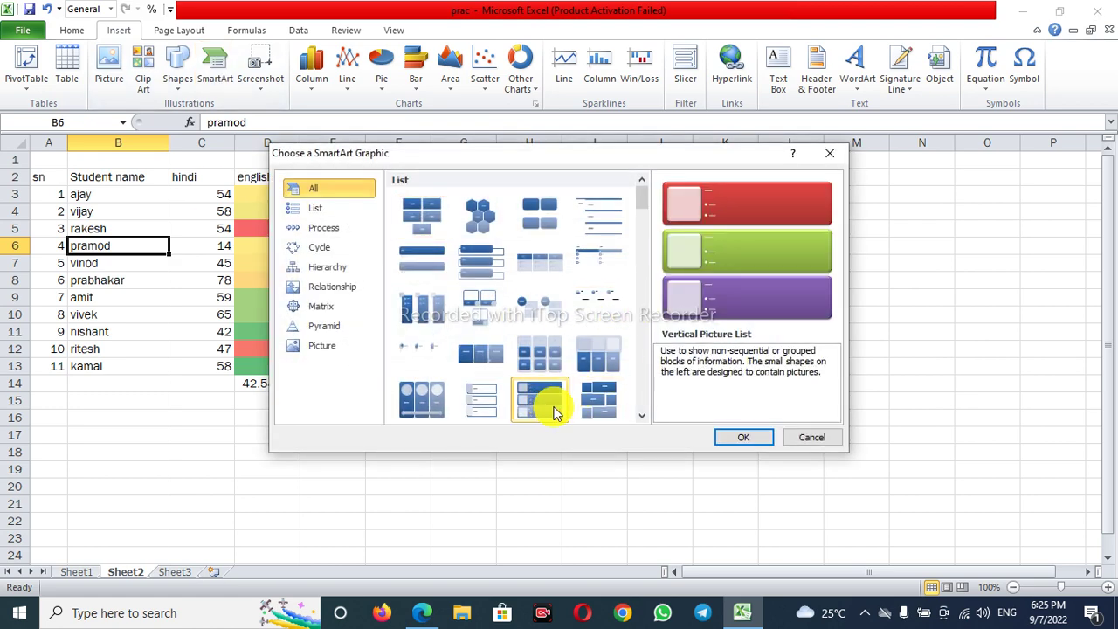
{"action": "left_click", "coordinate": [731, 440]}
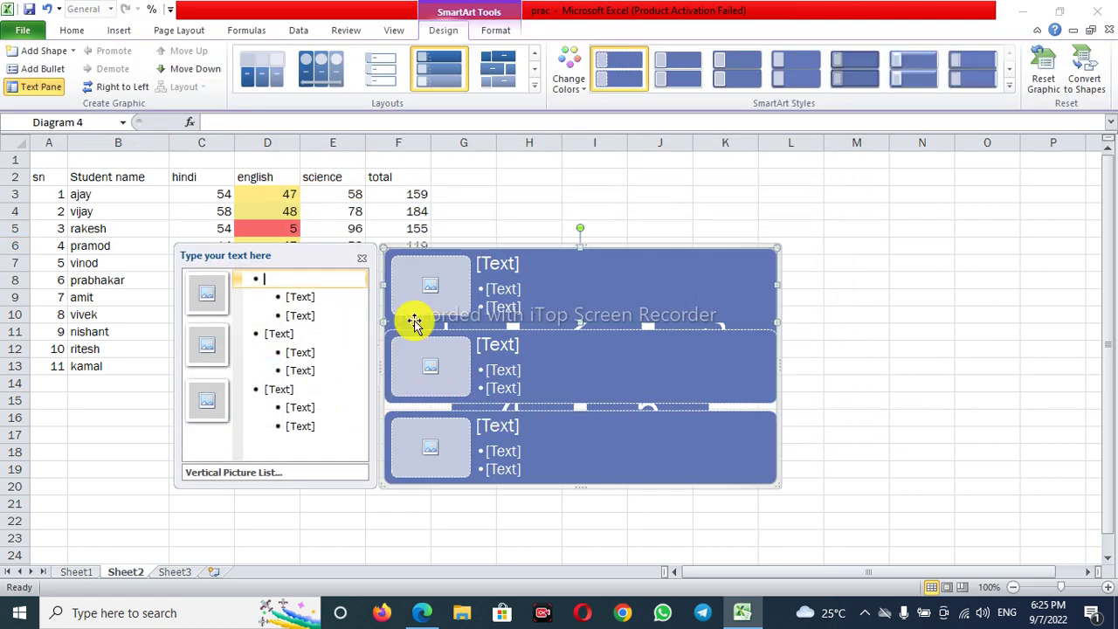
Step: Enter 1, 2 and 3 as the headings of the three picture list rows
{"action": "left_click", "coordinate": [478, 288]}
{"action": "left_click", "coordinate": [507, 255]}
{"action": "type", "text": "1"}
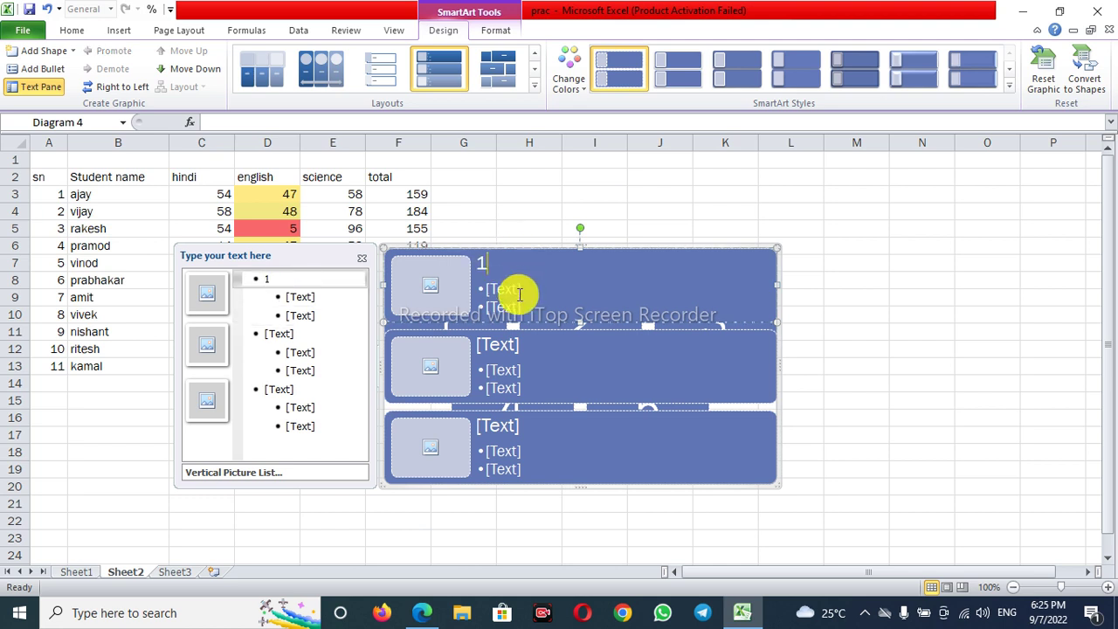
{"action": "left_click", "coordinate": [499, 342]}
{"action": "type", "text": "2"}
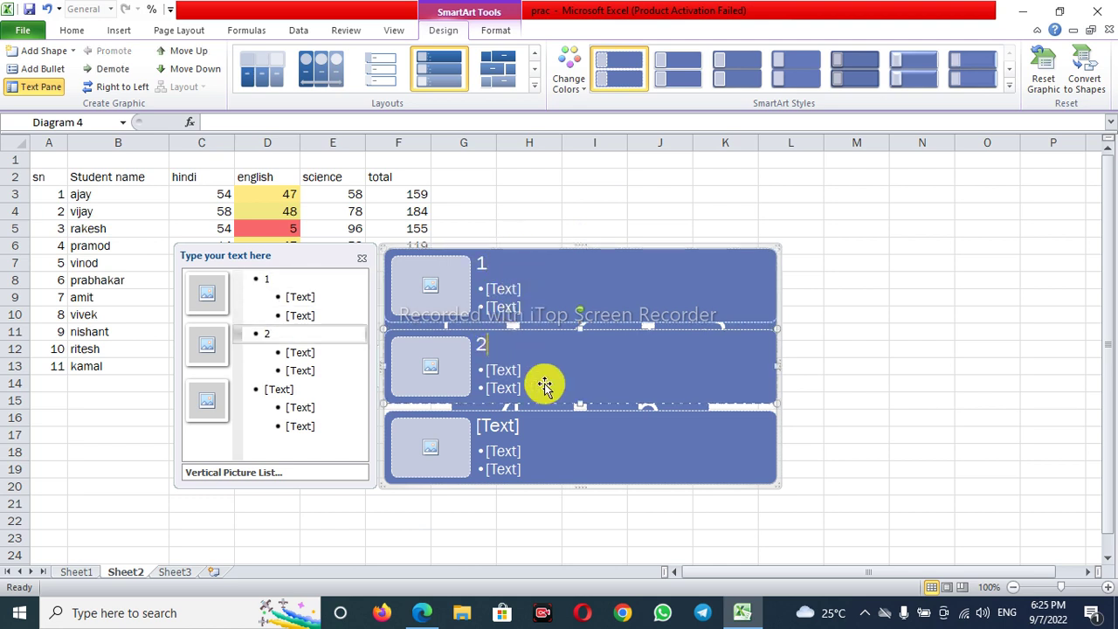
{"action": "left_click", "coordinate": [507, 426]}
{"action": "type", "text": "3"}
{"action": "left_click", "coordinate": [802, 281]}
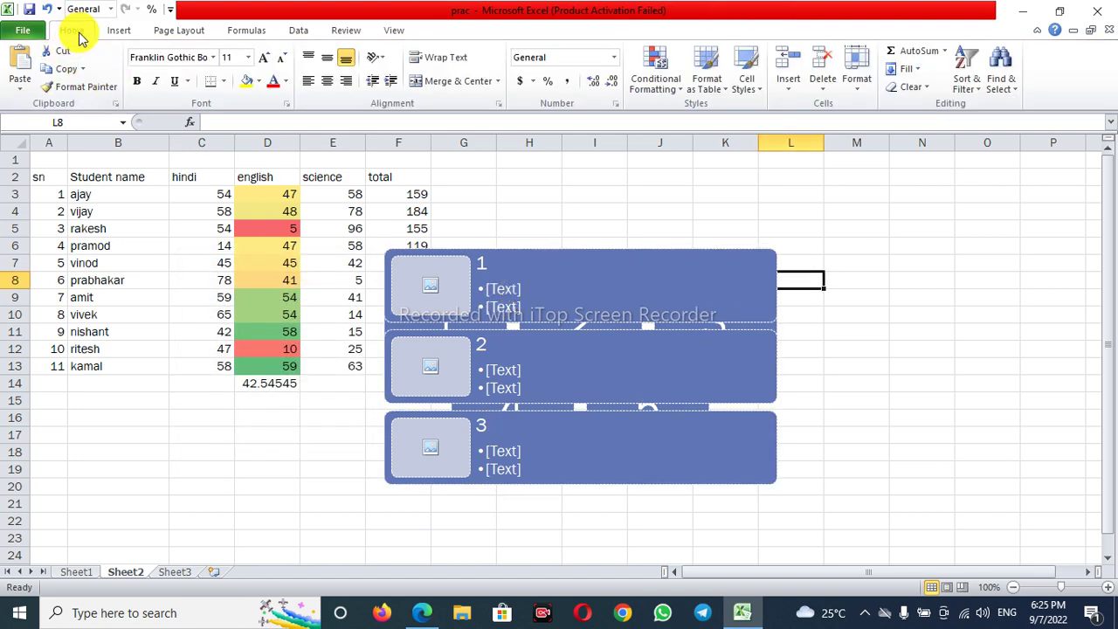
Step: Preview the built-in theme effects on the SmartArt graphics and set the effects to Black Tie
{"action": "left_click", "coordinate": [171, 32]}
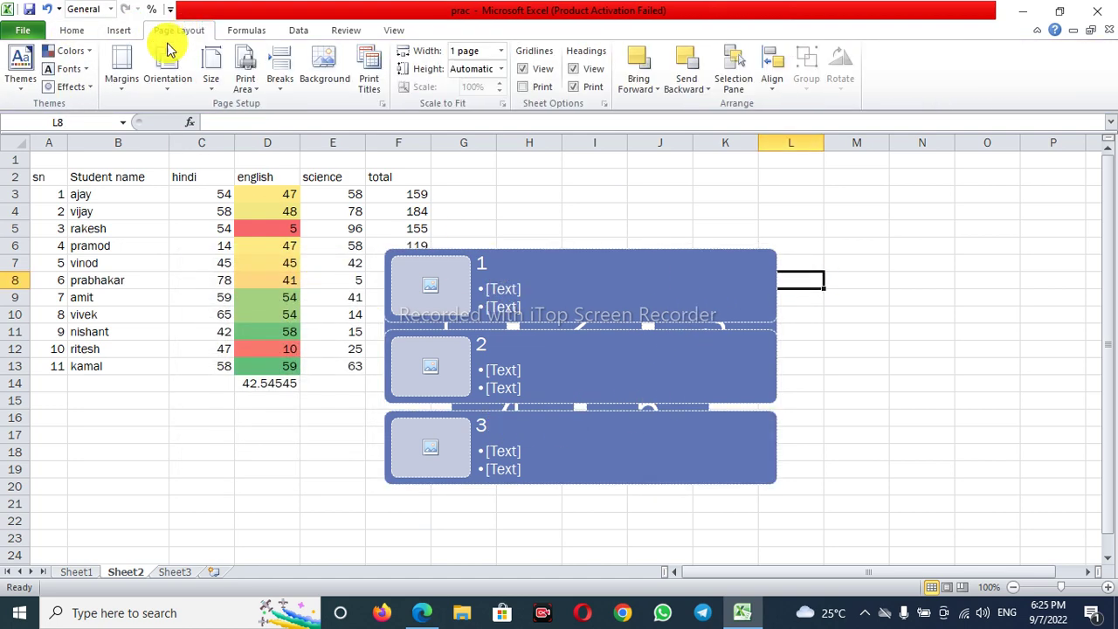
{"action": "left_click", "coordinate": [79, 88]}
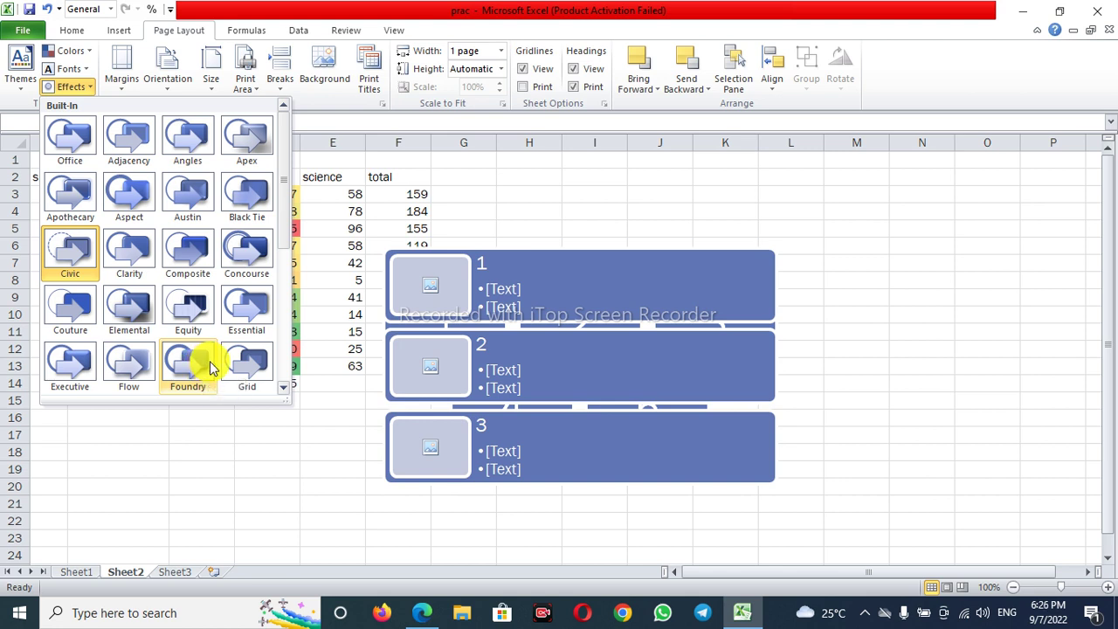
{"action": "left_click", "coordinate": [234, 177]}
Step: Delete the rows of the Vertical Picture List graphic to clear it from in front of the block list graphic
{"action": "left_click", "coordinate": [444, 307]}
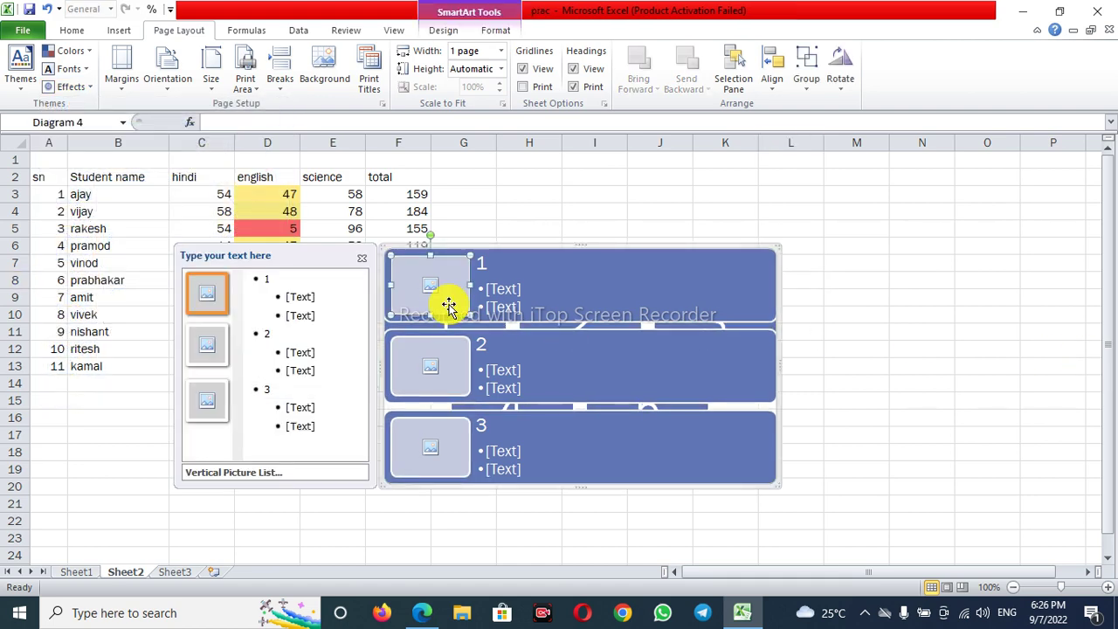
{"action": "left_click", "coordinate": [586, 284]}
{"action": "key", "text": "Delete"}
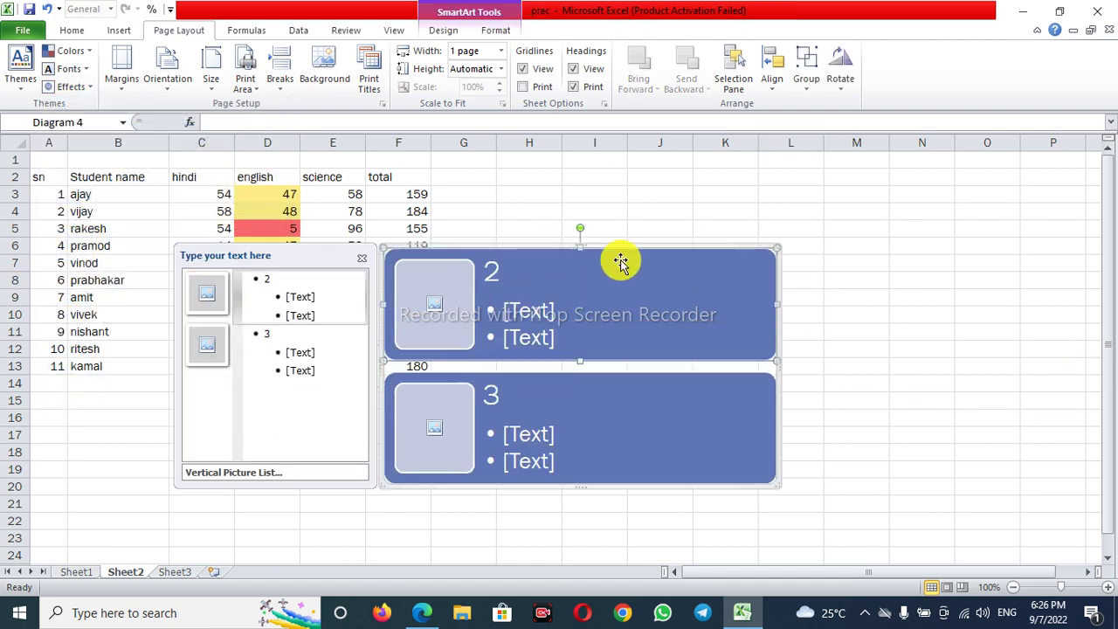
{"action": "key", "text": "Delete"}
{"action": "left_click", "coordinate": [611, 407]}
{"action": "key", "text": "BackSpace"}
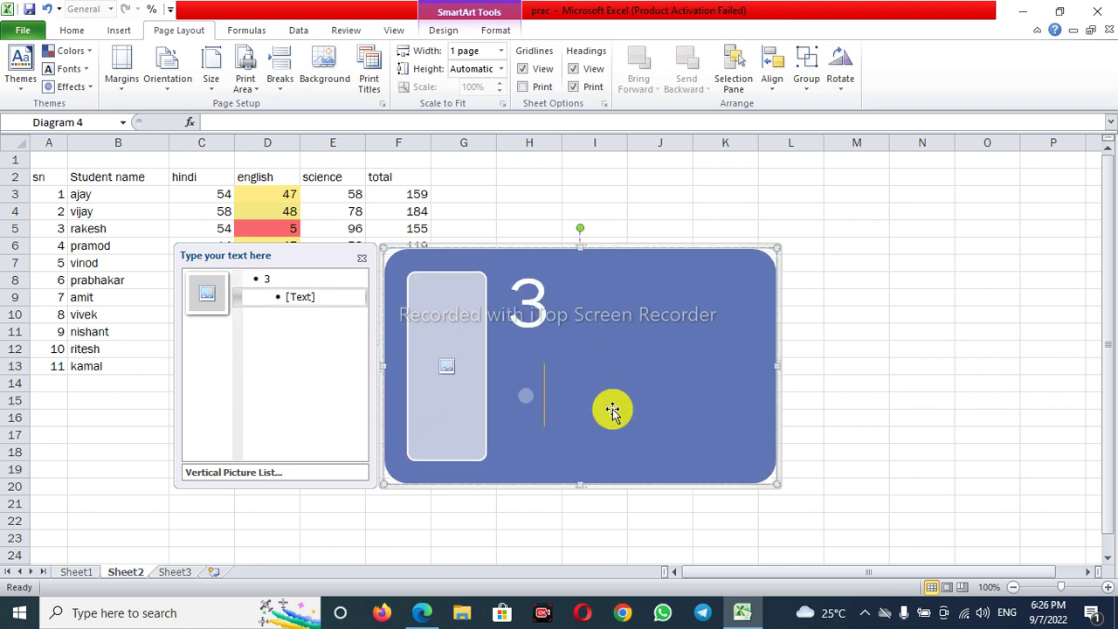
{"action": "key", "text": "ctrl+z"}
{"action": "key", "text": "ctrl+z"}
{"action": "key", "text": "ctrl+z"}
{"action": "key", "text": "ctrl+z"}
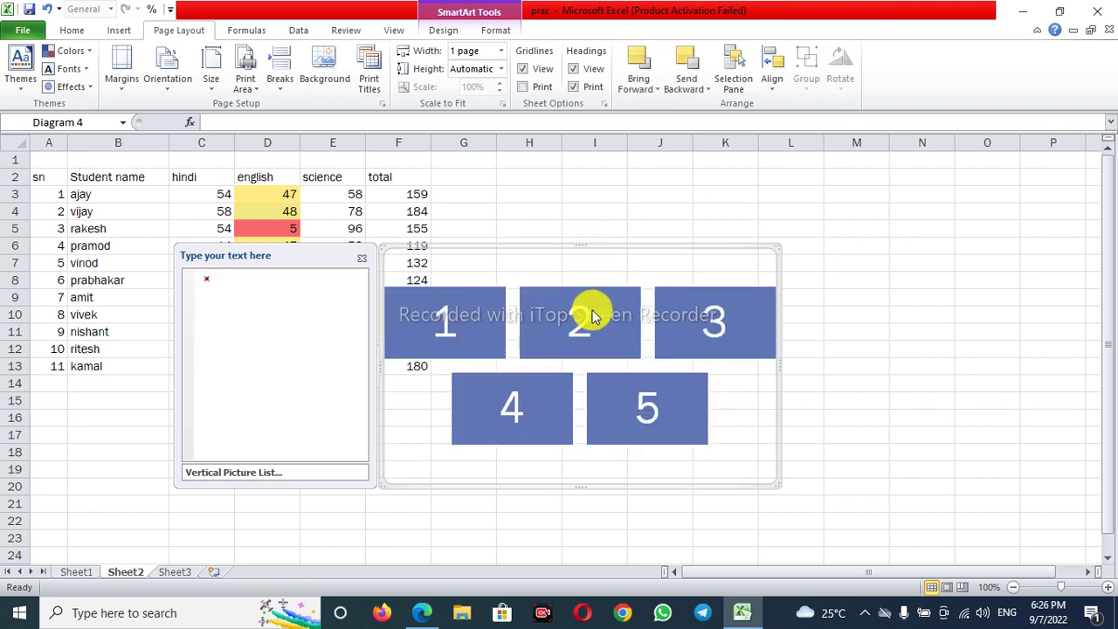
{"action": "key", "text": "Escape"}
Step: Move the five-block SmartArt graphic off the marks table to the empty area starting around cell O19
{"action": "left_click", "coordinate": [489, 308]}
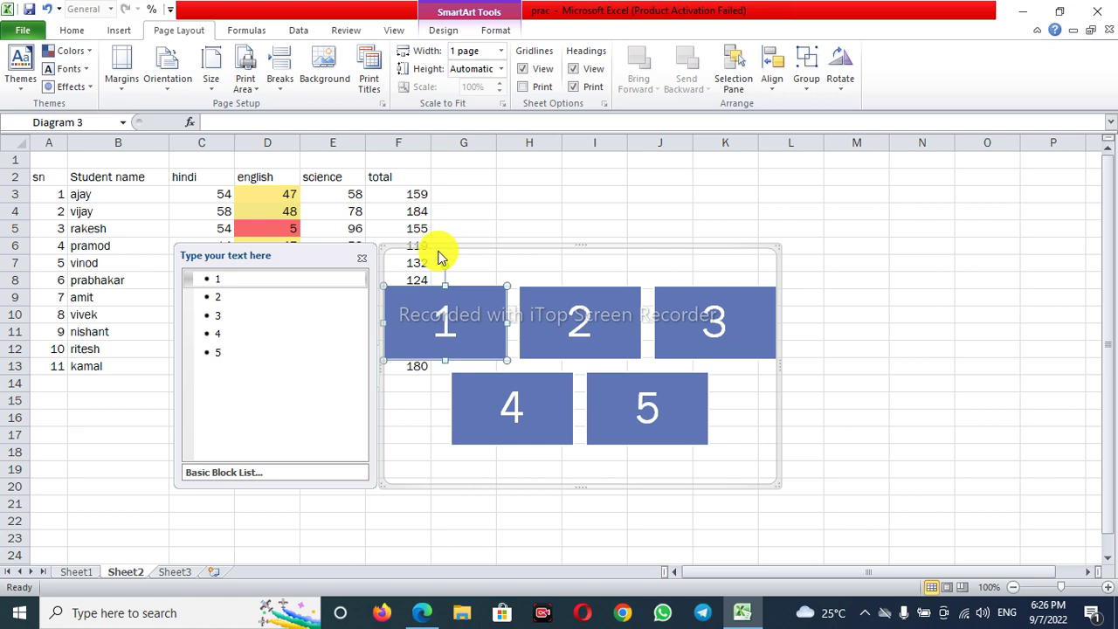
{"action": "left_click_drag", "start_coordinate": [565, 249], "coordinate": [551, 411]}
{"action": "left_click_drag", "start_coordinate": [150, 256], "coordinate": [903, 485]}
{"action": "left_click", "coordinate": [976, 487]}
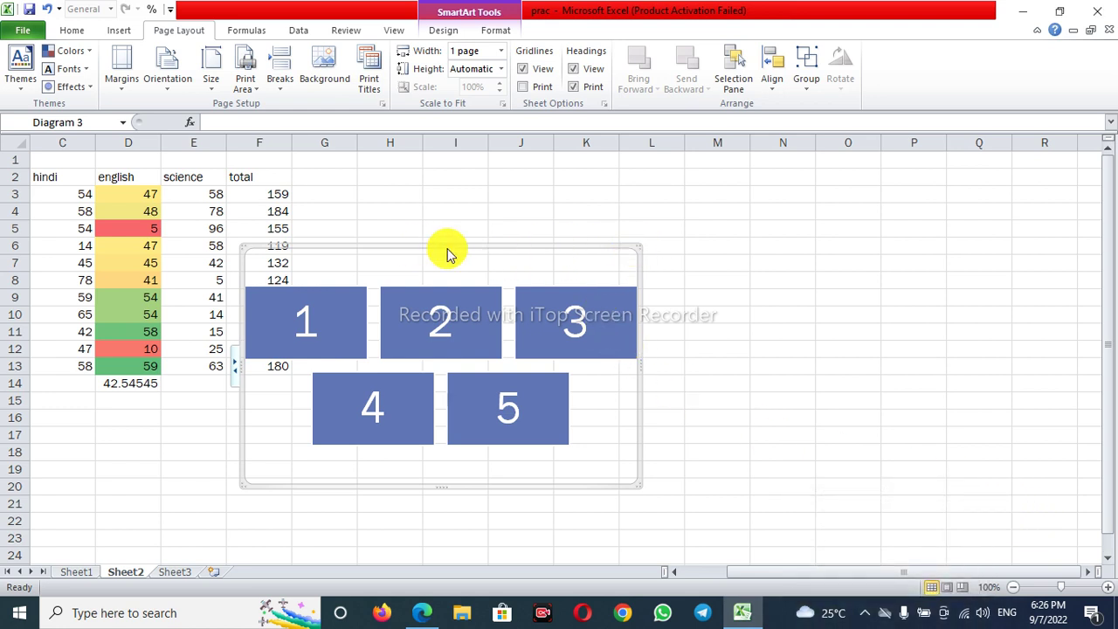
{"action": "left_click_drag", "start_coordinate": [412, 244], "coordinate": [993, 456]}
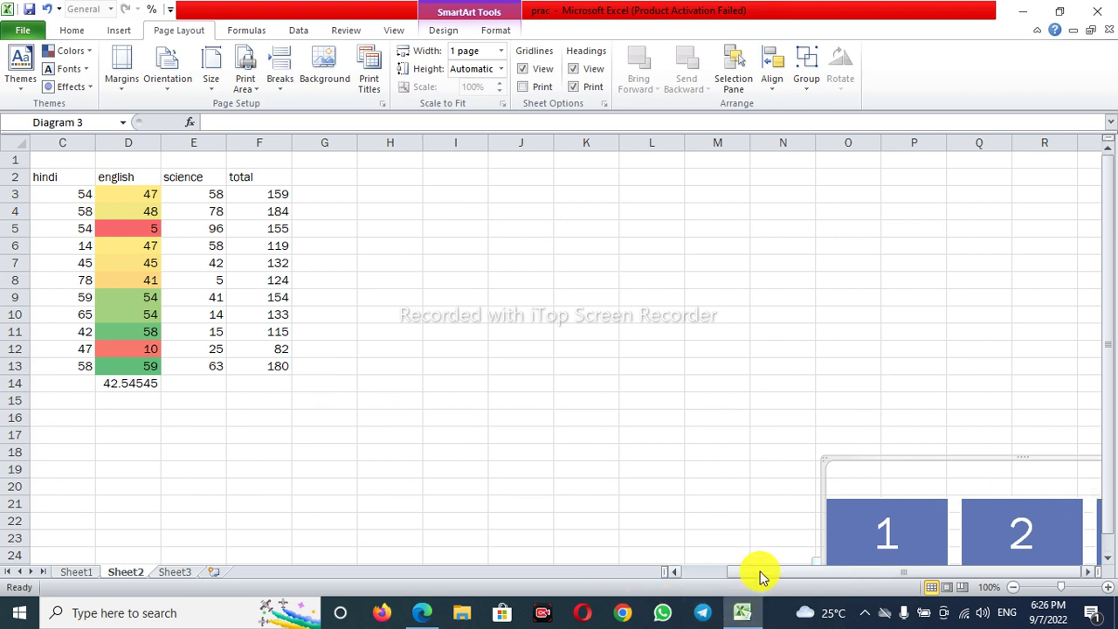
{"action": "left_click_drag", "start_coordinate": [761, 573], "coordinate": [669, 574]}
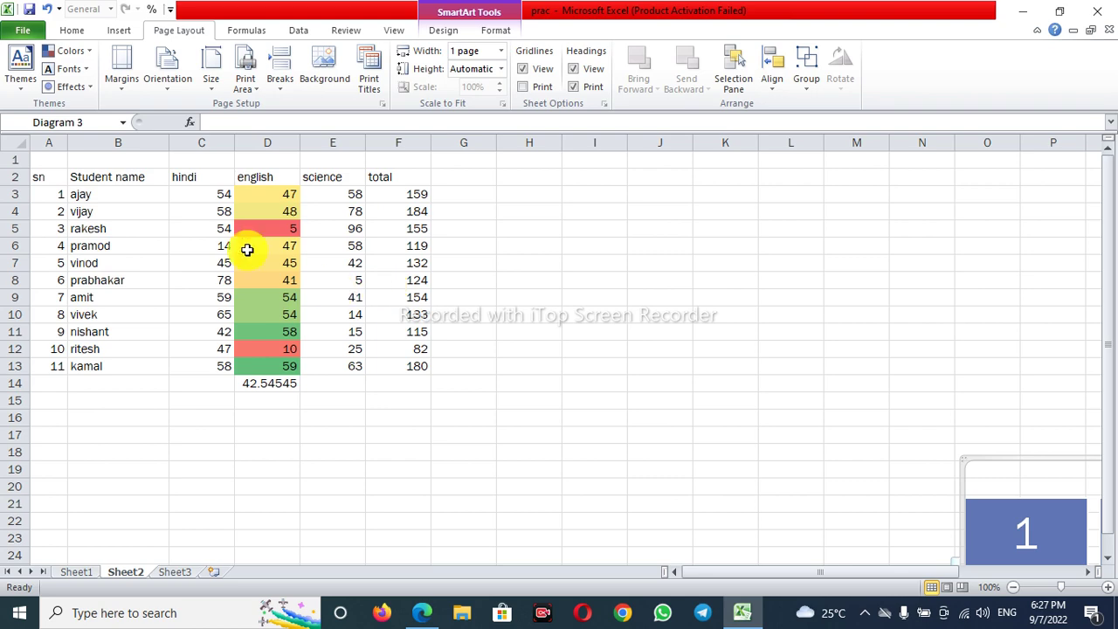
Step: Check the print preview of Sheet2 and return to the worksheet with the graphic deselected
{"action": "left_click", "coordinate": [71, 30]}
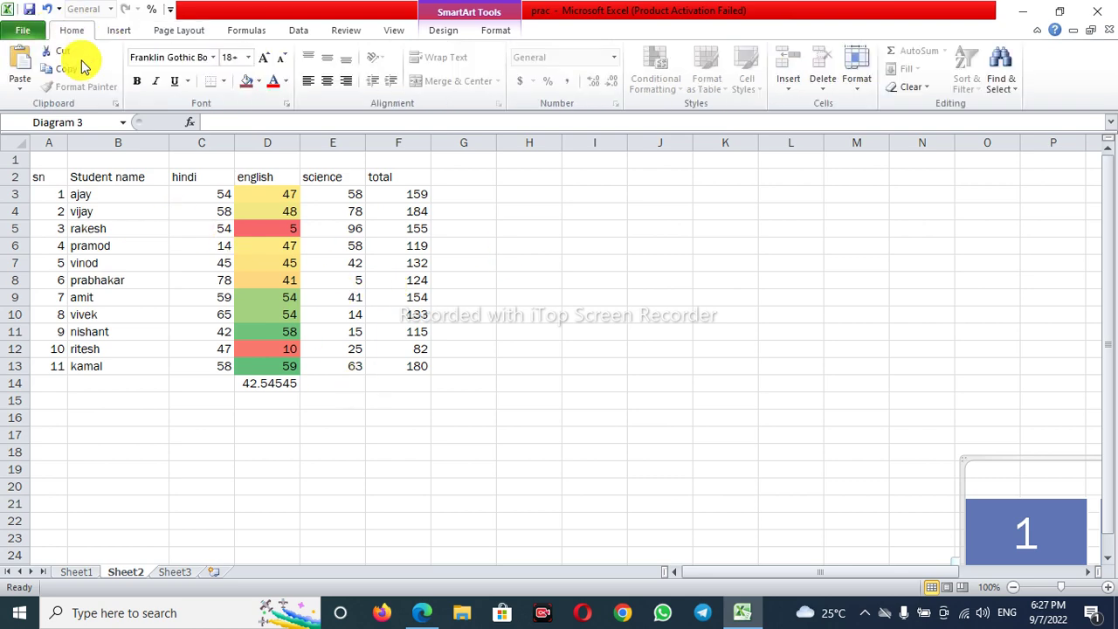
{"action": "left_click", "coordinate": [22, 31]}
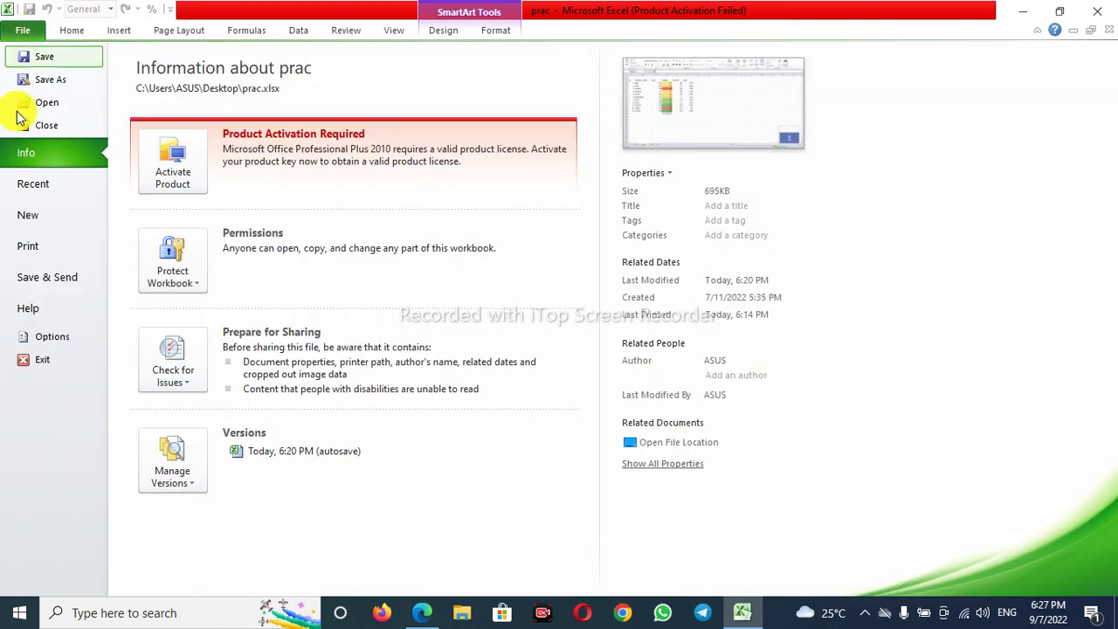
{"action": "left_click", "coordinate": [56, 252]}
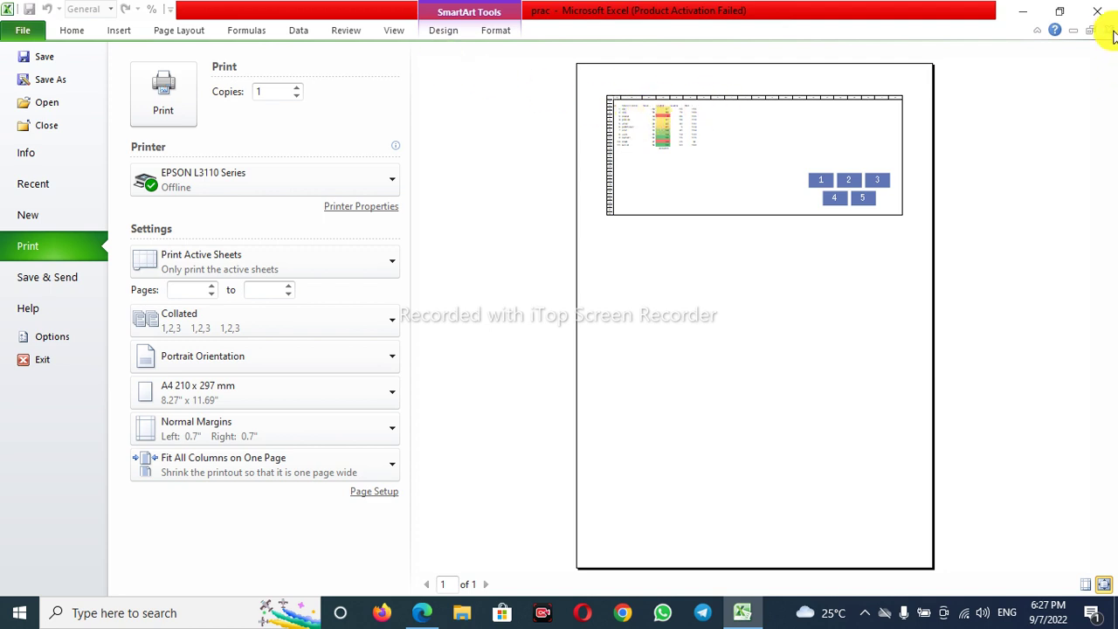
{"action": "key", "text": "Escape"}
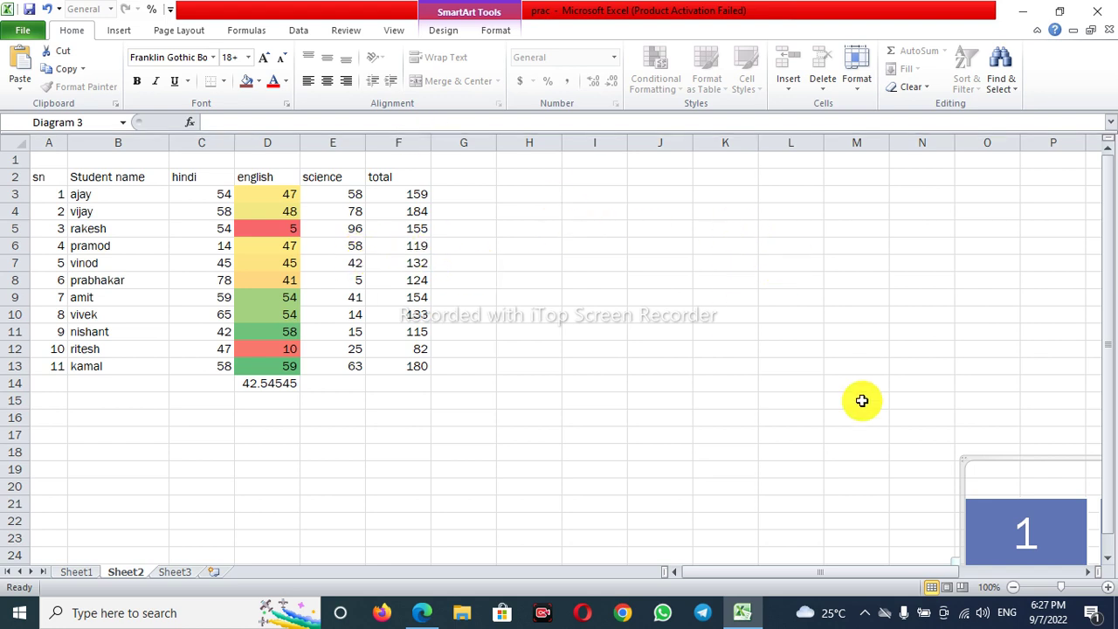
{"action": "left_click", "coordinate": [772, 347]}
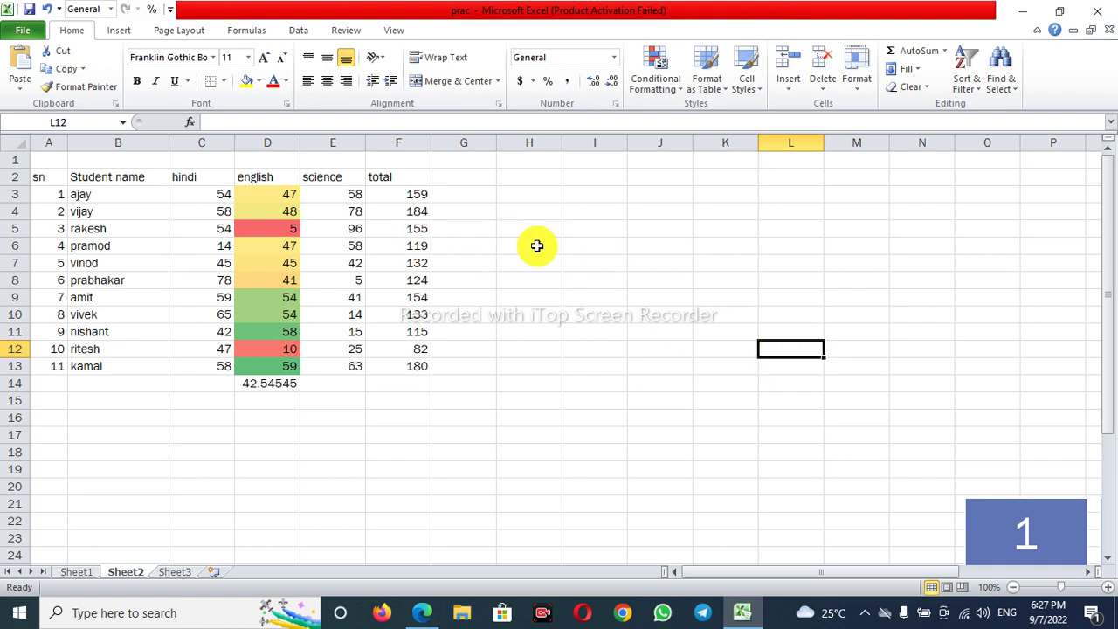
Step: Review the preset page margins and set the page orientation to Portrait
{"action": "left_click", "coordinate": [180, 32]}
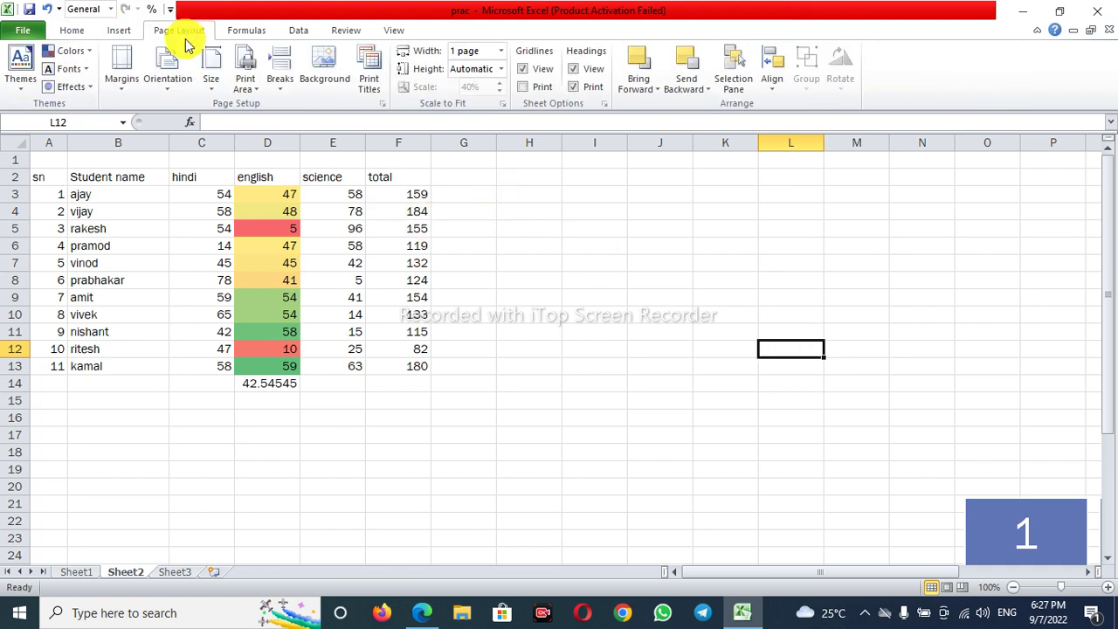
{"action": "left_click", "coordinate": [131, 84]}
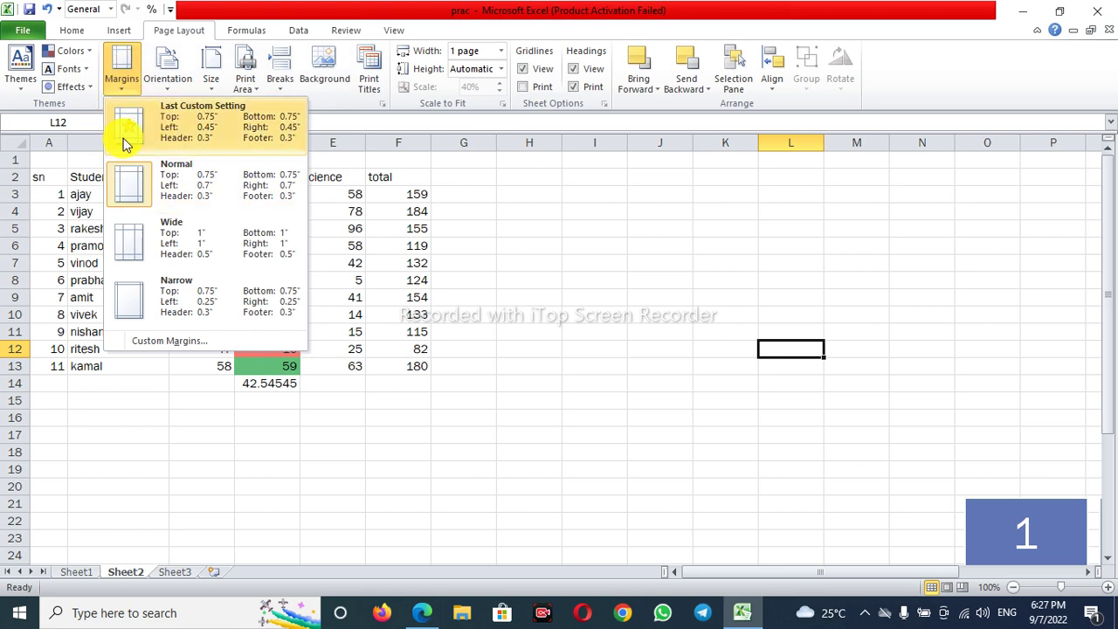
{"action": "left_click", "coordinate": [501, 347]}
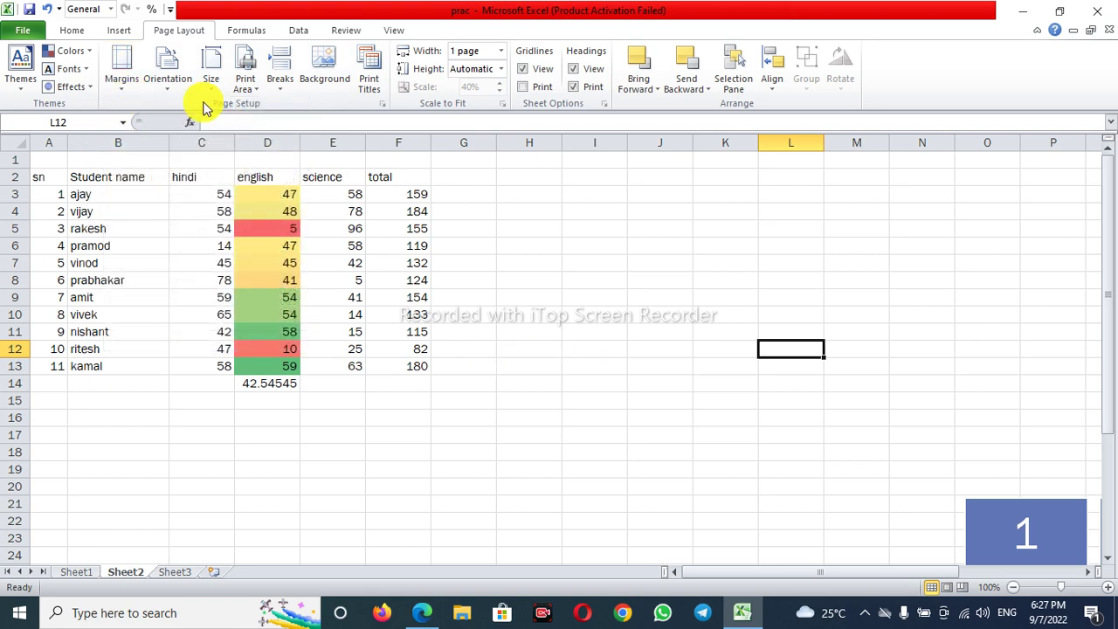
{"action": "left_click", "coordinate": [169, 91]}
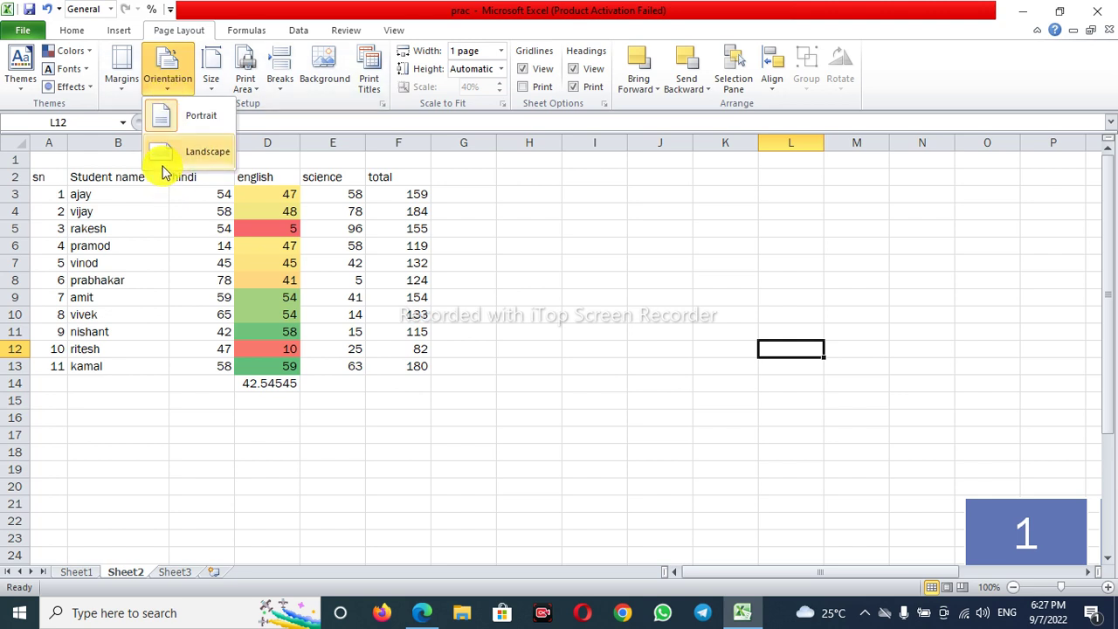
{"action": "left_click", "coordinate": [166, 118]}
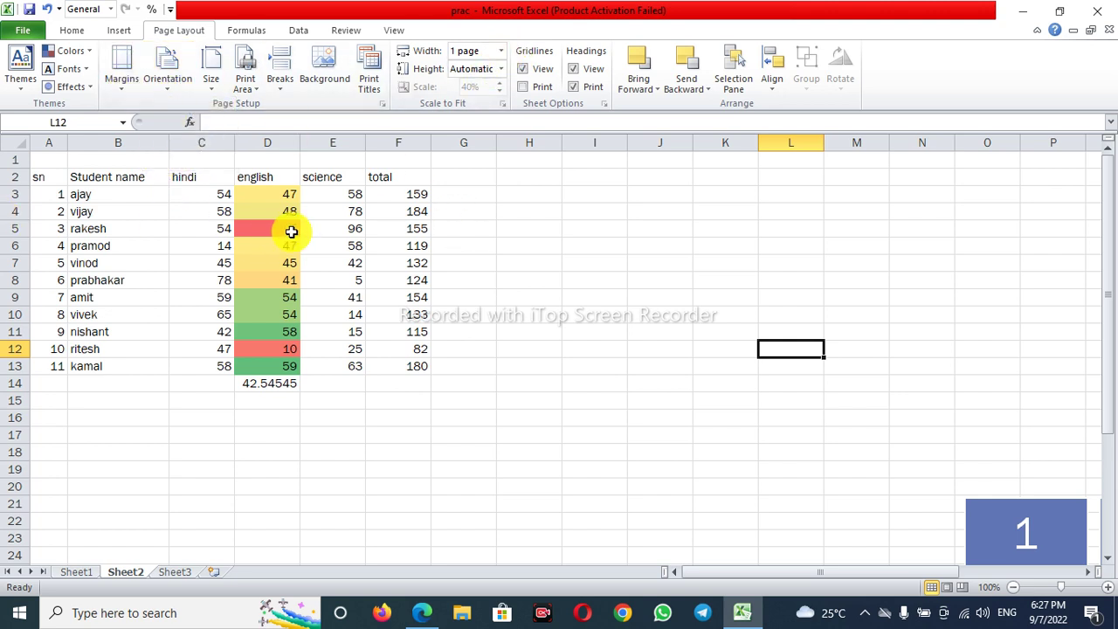
Step: Copy the student records in A3:F13 and paste them below the table at A14 and again at A25
{"action": "left_click_drag", "start_coordinate": [44, 181], "coordinate": [410, 358]}
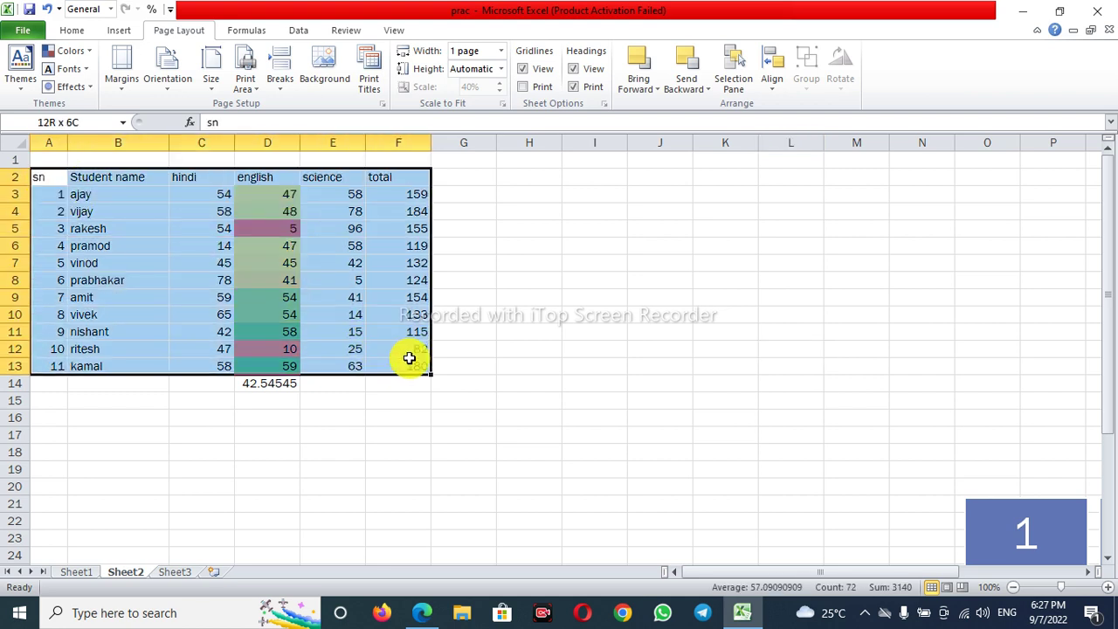
{"action": "left_click", "coordinate": [398, 434]}
{"action": "left_click_drag", "start_coordinate": [50, 194], "coordinate": [401, 368]}
{"action": "key", "text": "ctrl+c"}
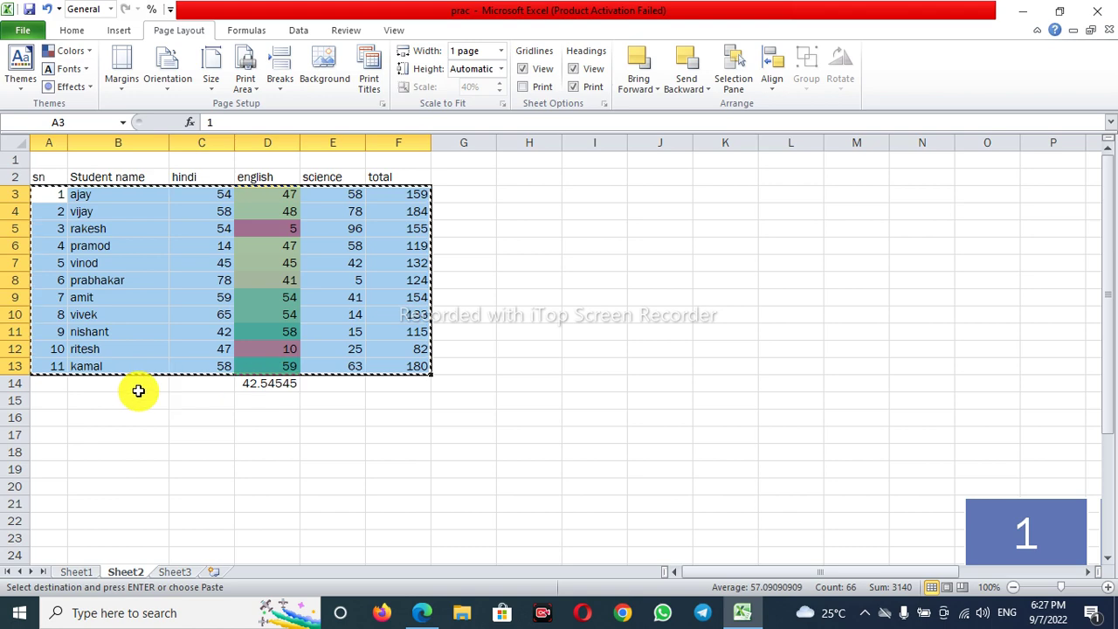
{"action": "left_click", "coordinate": [55, 381]}
{"action": "key", "text": "ctrl+v"}
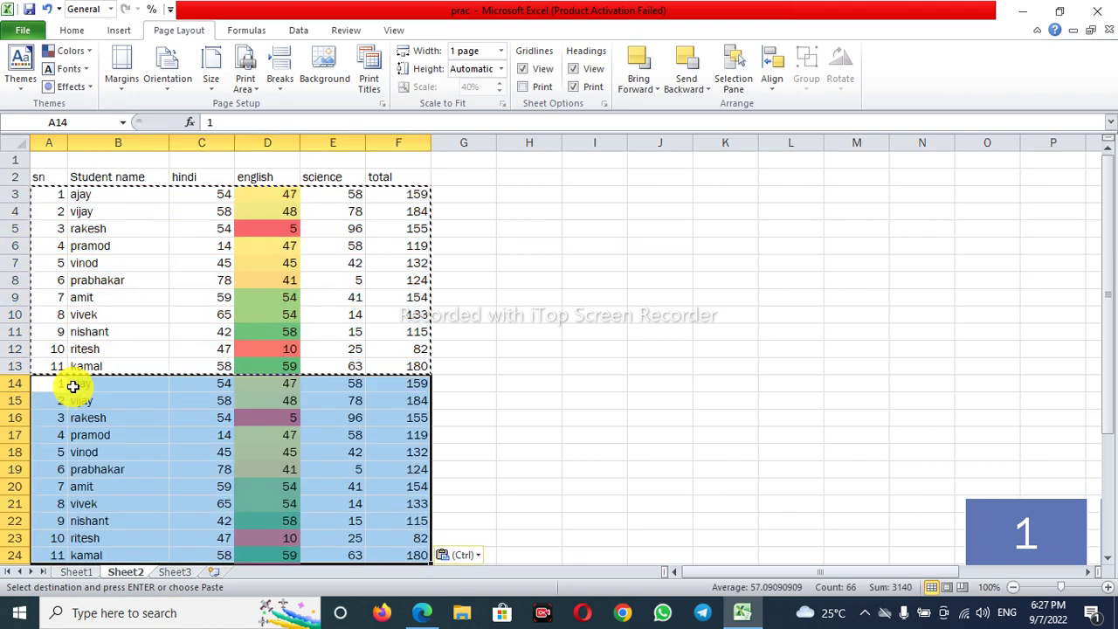
{"action": "scroll", "coordinate": [274, 436], "scroll_direction": "down", "scroll_amount": 5}
{"action": "left_click", "coordinate": [50, 316]}
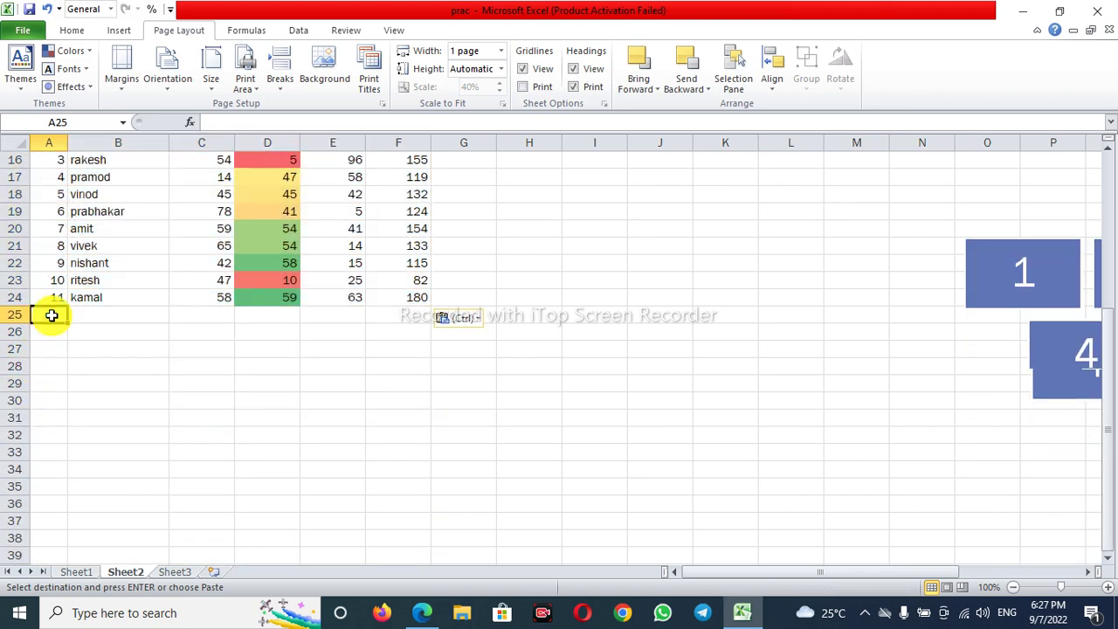
{"action": "key", "text": "ctrl+v"}
{"action": "scroll", "coordinate": [403, 365], "scroll_direction": "up", "scroll_amount": 5}
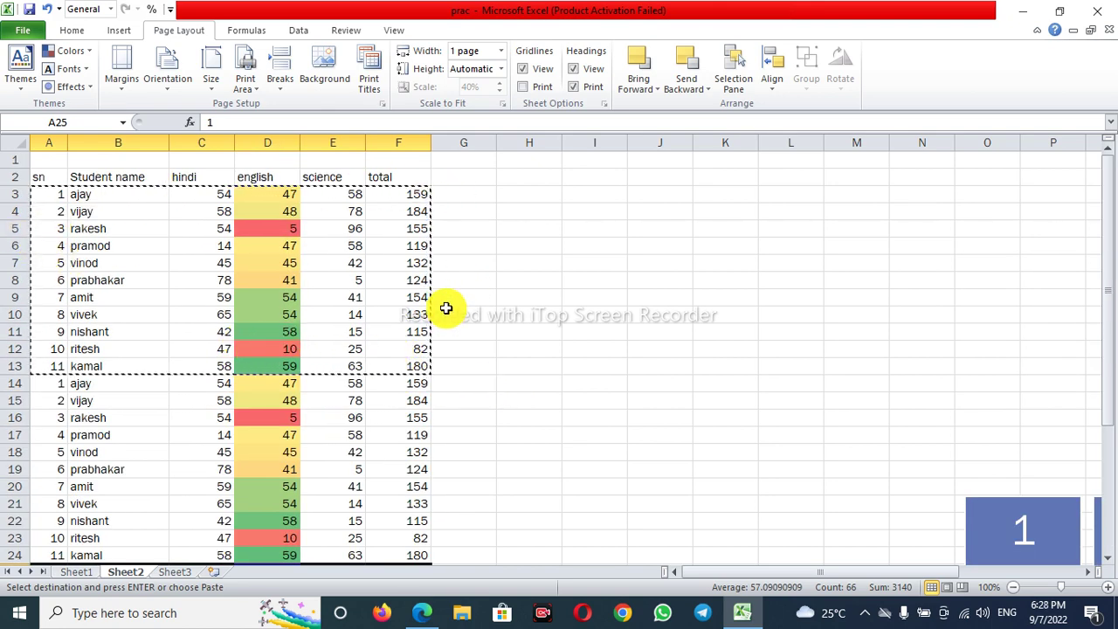
{"action": "key", "text": "Return"}
{"action": "scroll", "coordinate": [274, 314], "scroll_direction": "up", "scroll_amount": 4}
{"action": "left_click", "coordinate": [275, 314]}
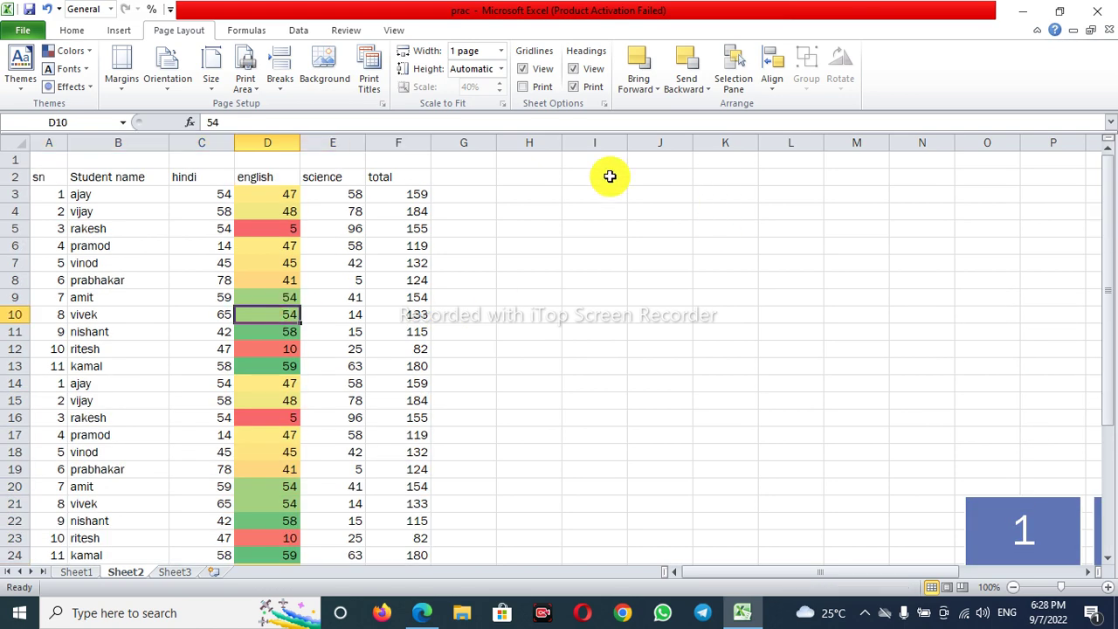
Step: Examine the print preview of the extended marks sheet and return to the page layout options
{"action": "left_click", "coordinate": [17, 30]}
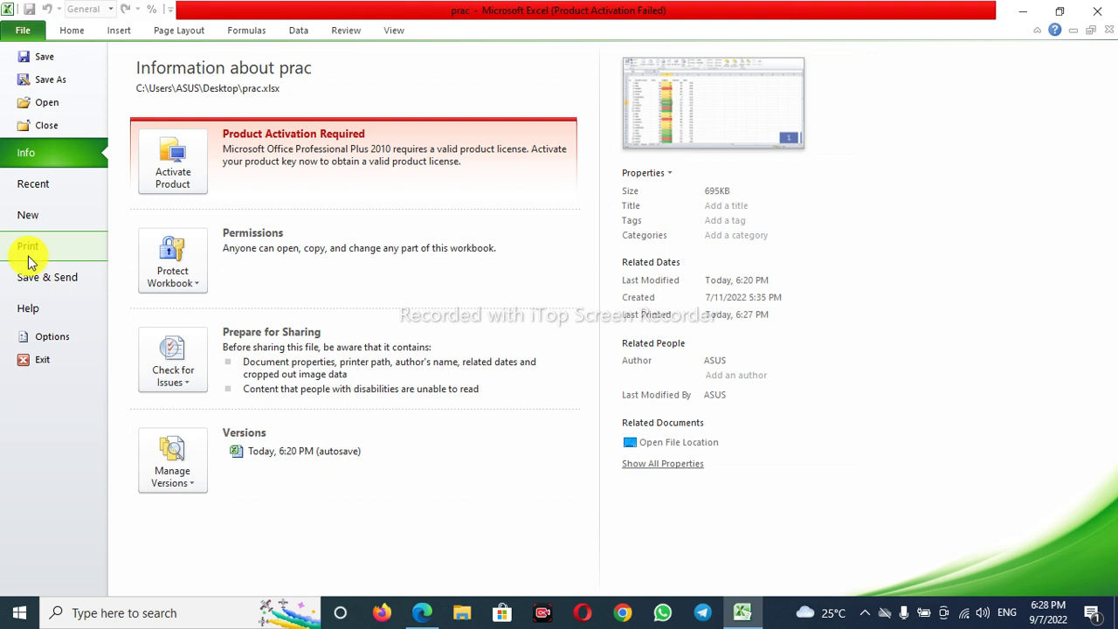
{"action": "left_click", "coordinate": [27, 254]}
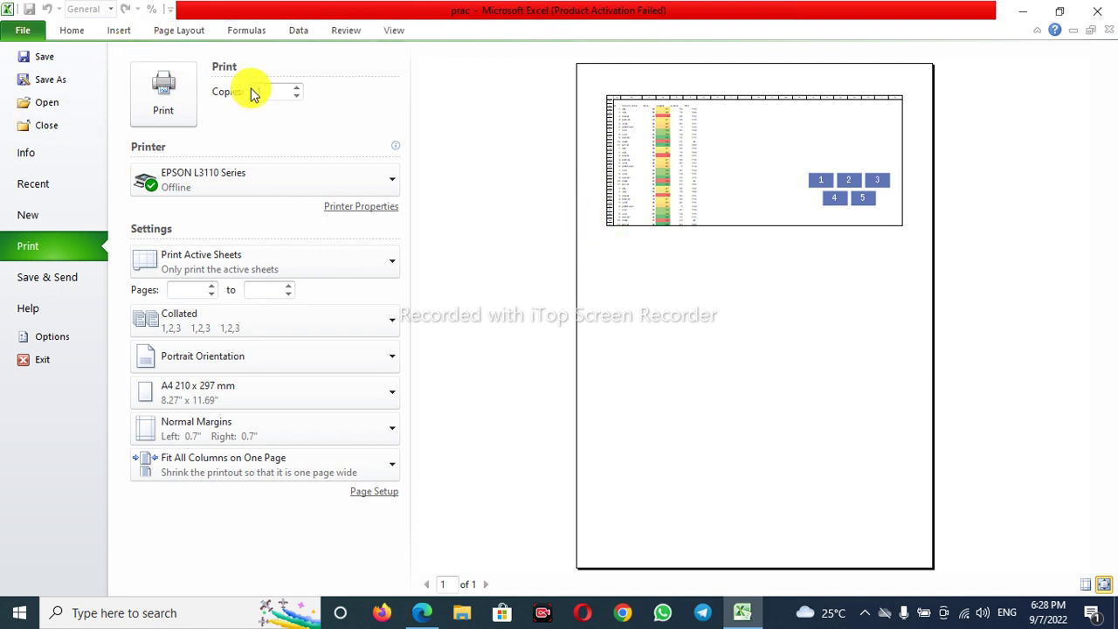
{"action": "left_click", "coordinate": [179, 30]}
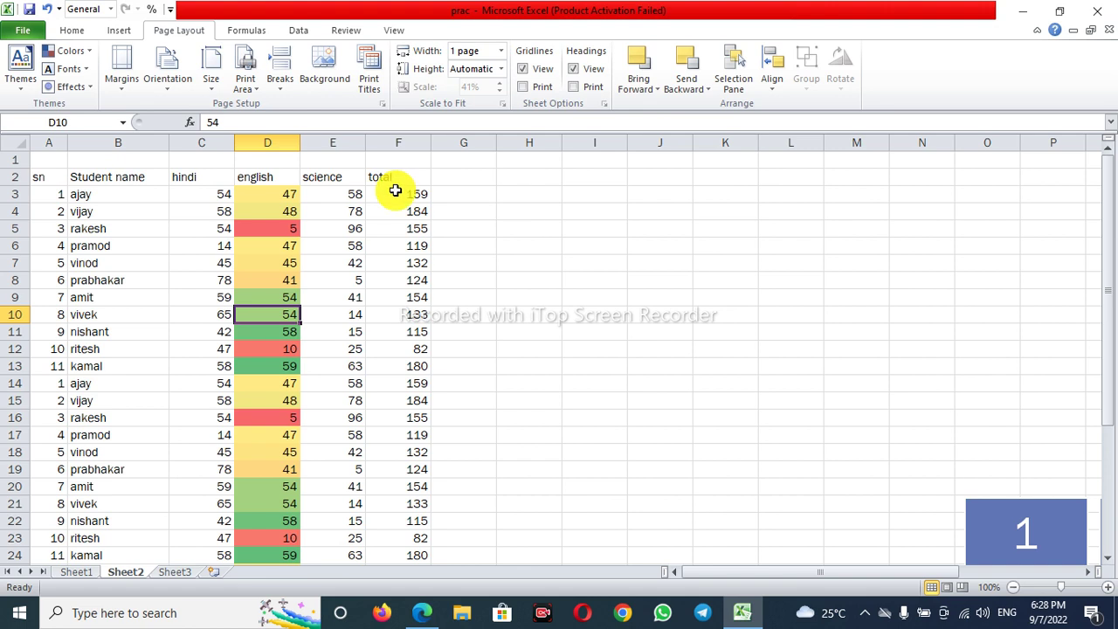
Step: Set custom page margins of 2 inches at the top, 1 inch at the bottom and 1 inch on the left
{"action": "left_click", "coordinate": [123, 80]}
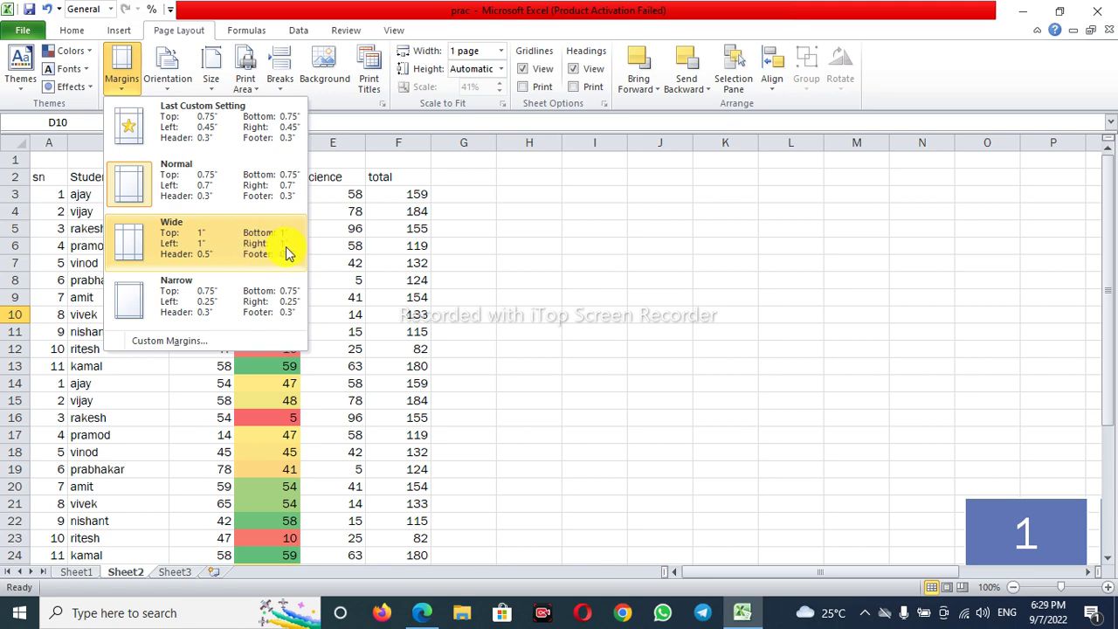
{"action": "left_click", "coordinate": [171, 343]}
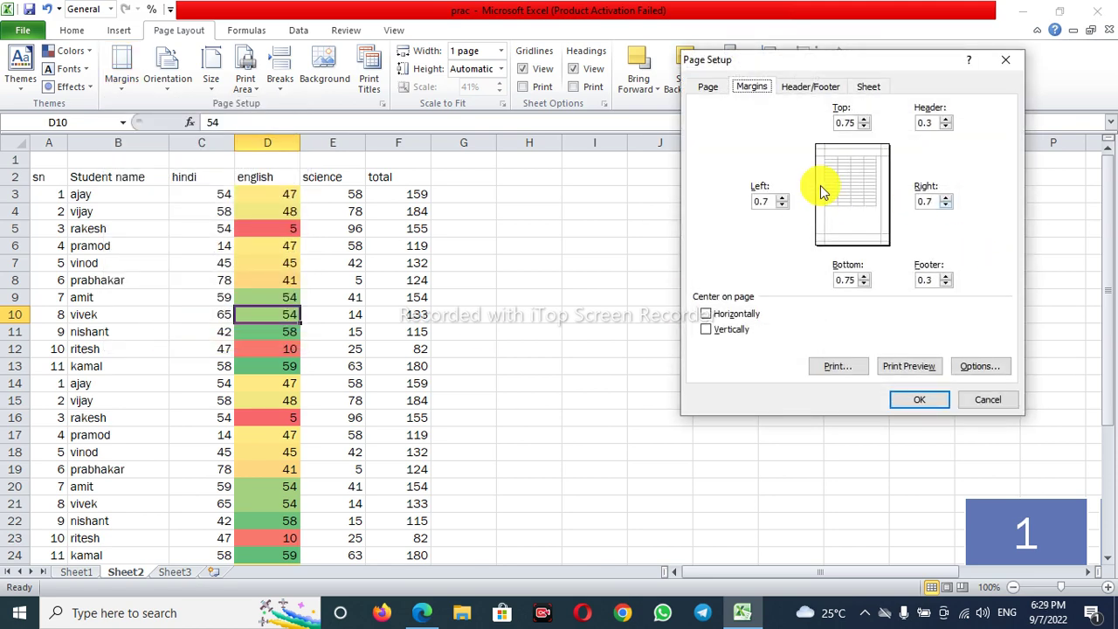
{"action": "left_click", "coordinate": [864, 120]}
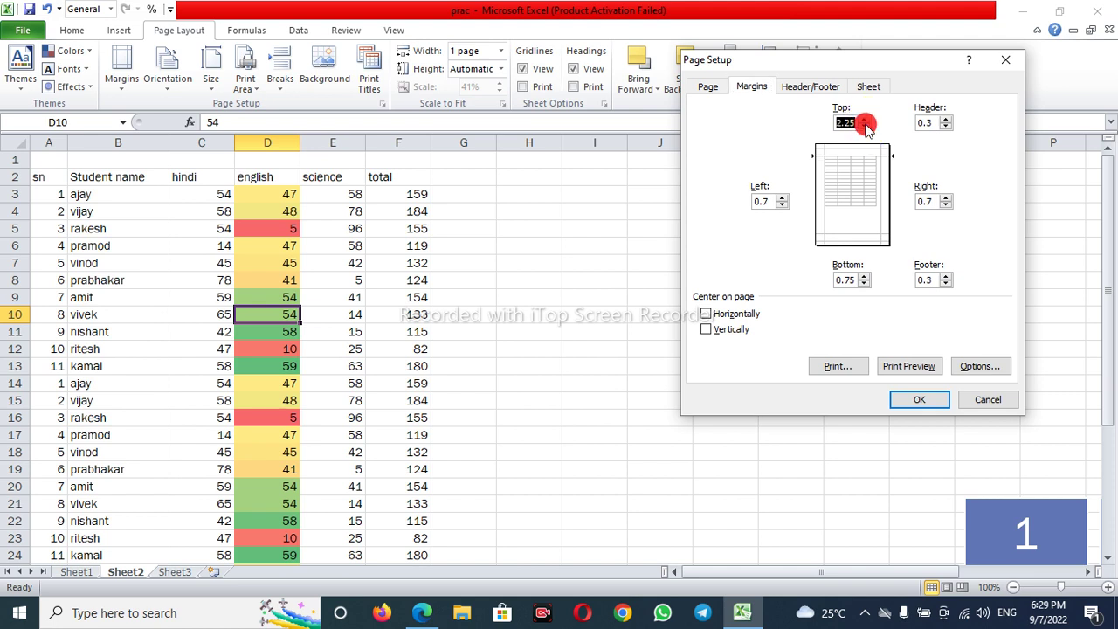
{"action": "left_click", "coordinate": [864, 127]}
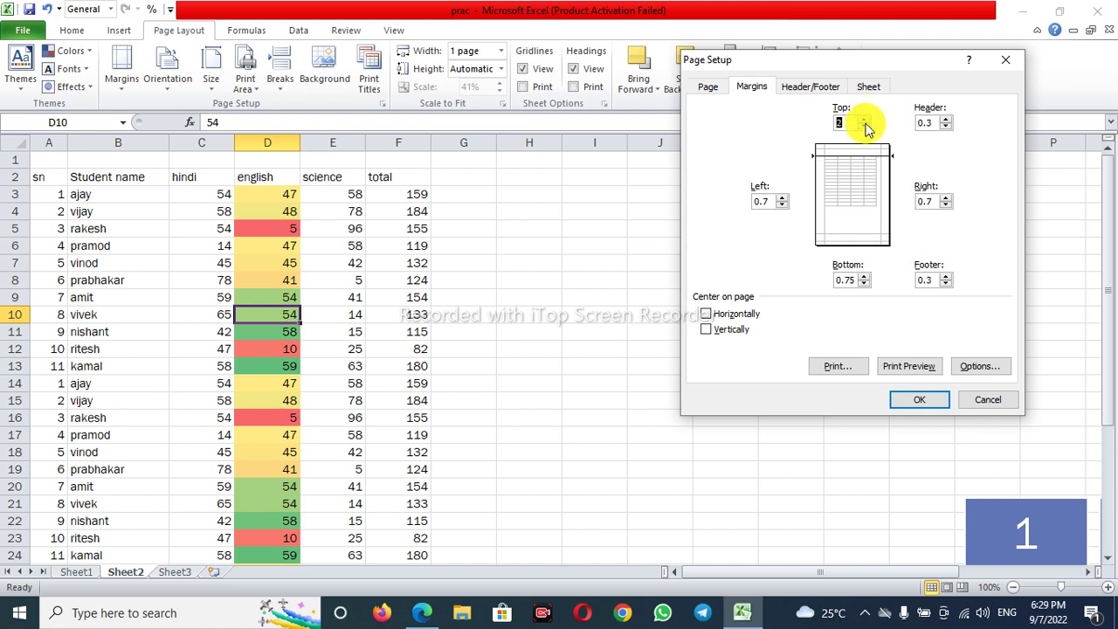
{"action": "double_click", "coordinate": [841, 282]}
{"action": "type", "text": "1"}
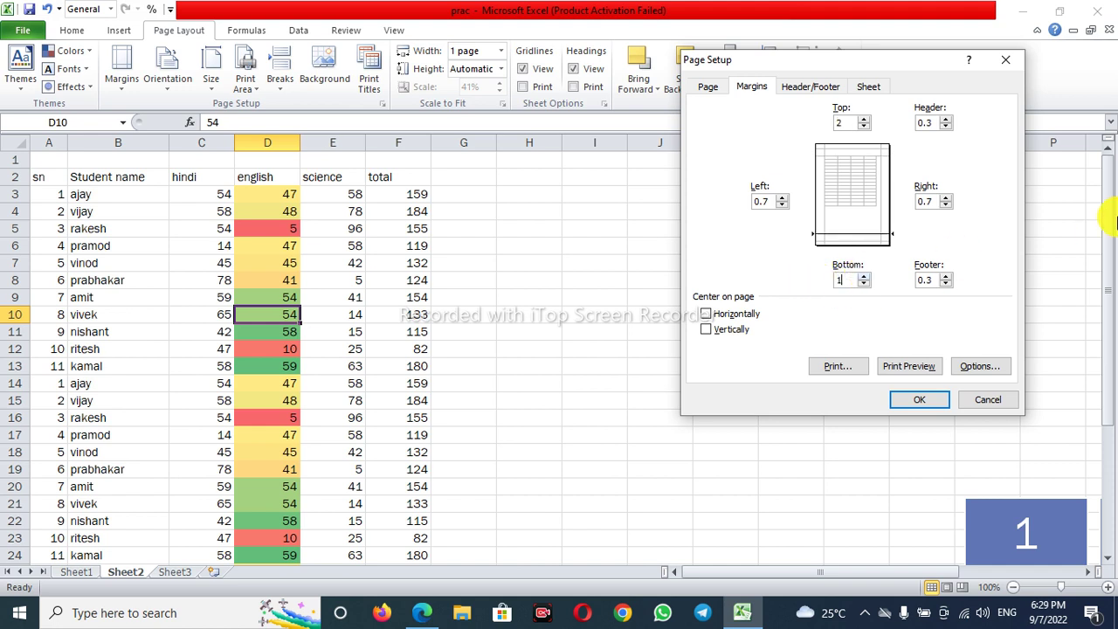
{"action": "double_click", "coordinate": [773, 201]}
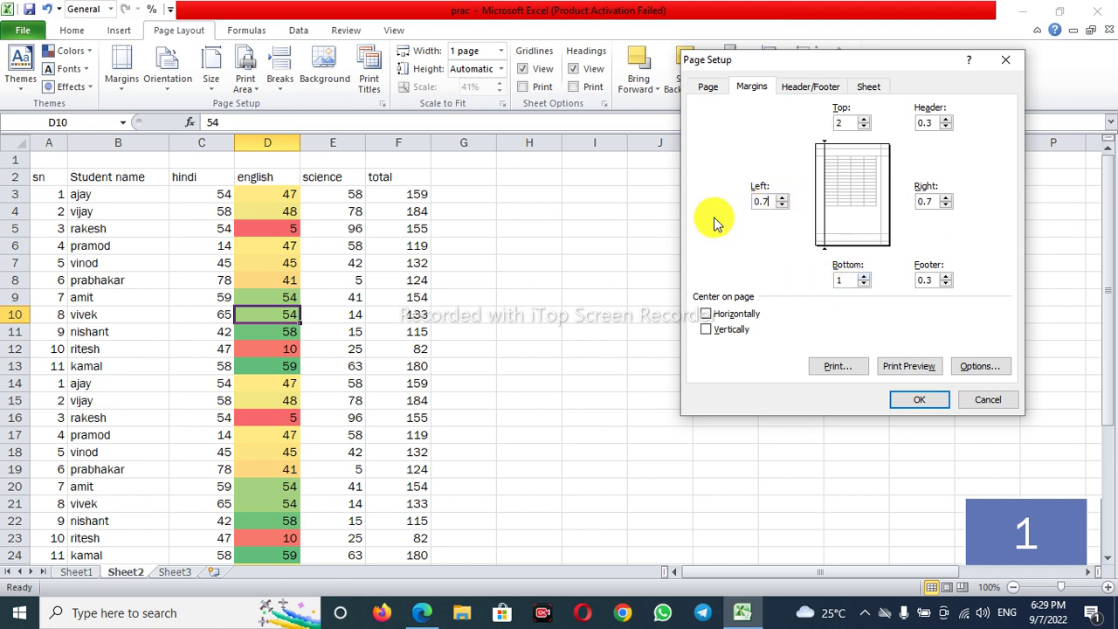
{"action": "double_click", "coordinate": [774, 201]}
{"action": "type", "text": "1"}
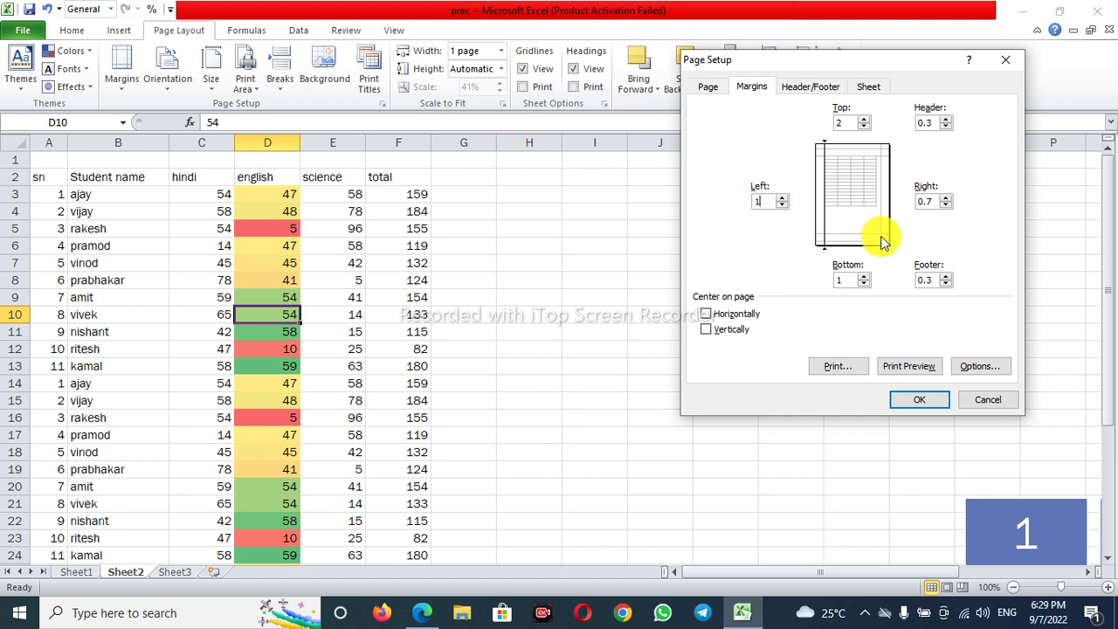
{"action": "left_click", "coordinate": [911, 399]}
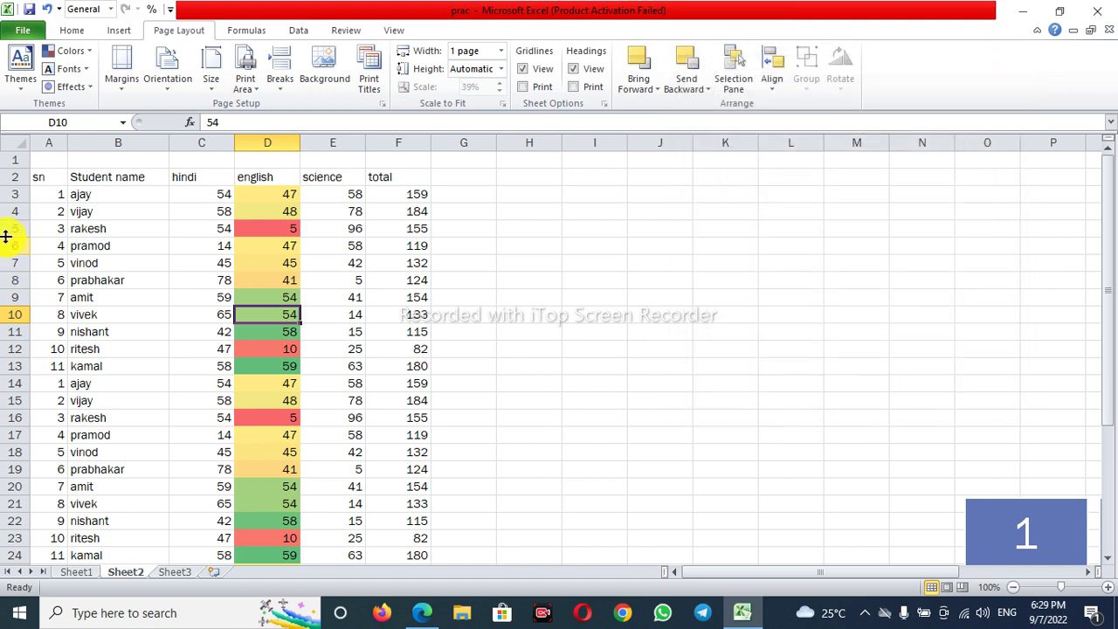
Step: Check the new margins in the print preview and return to the page layout options
{"action": "left_click", "coordinate": [13, 30]}
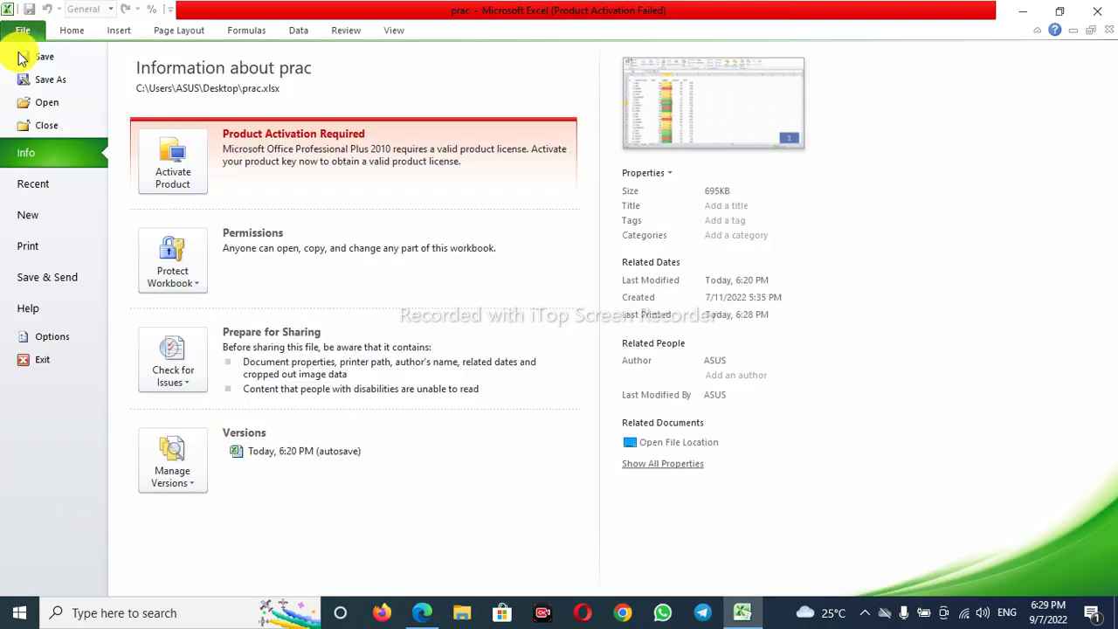
{"action": "left_click", "coordinate": [44, 249]}
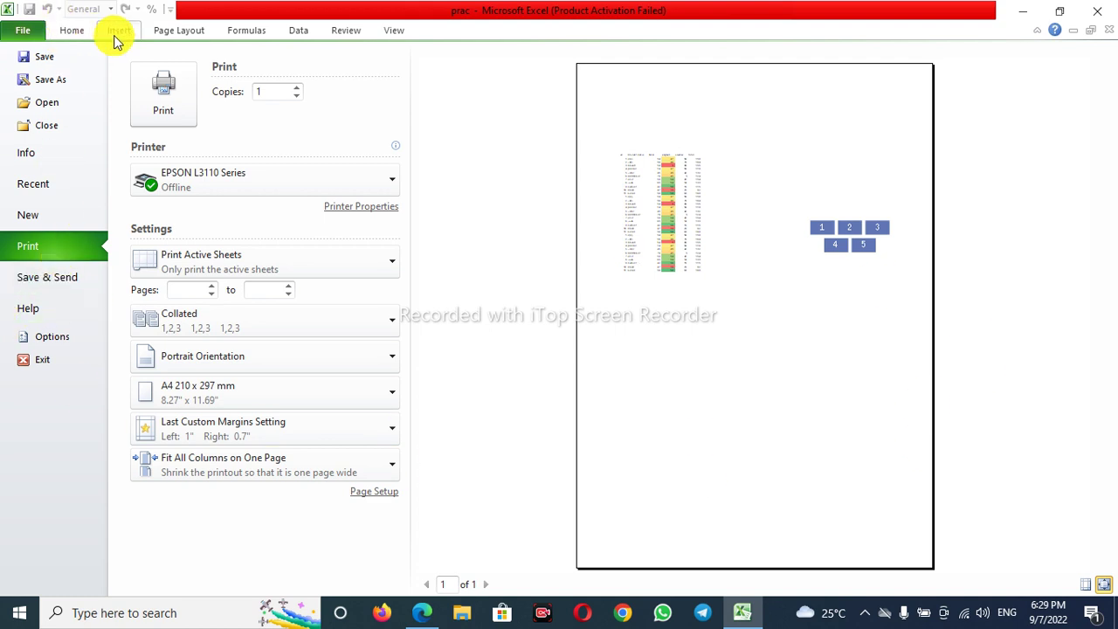
{"action": "left_click", "coordinate": [155, 30]}
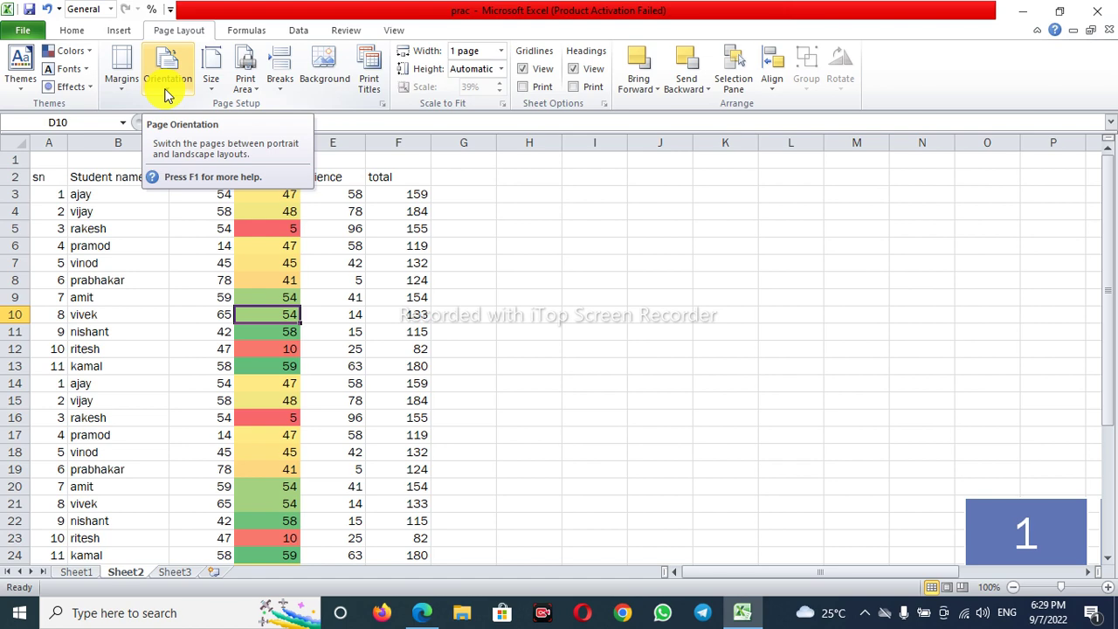
Step: Review the available paper sizes and set the paper size to A4 210 x 297 mm
{"action": "left_click", "coordinate": [211, 75]}
{"action": "left_click", "coordinate": [225, 115]}
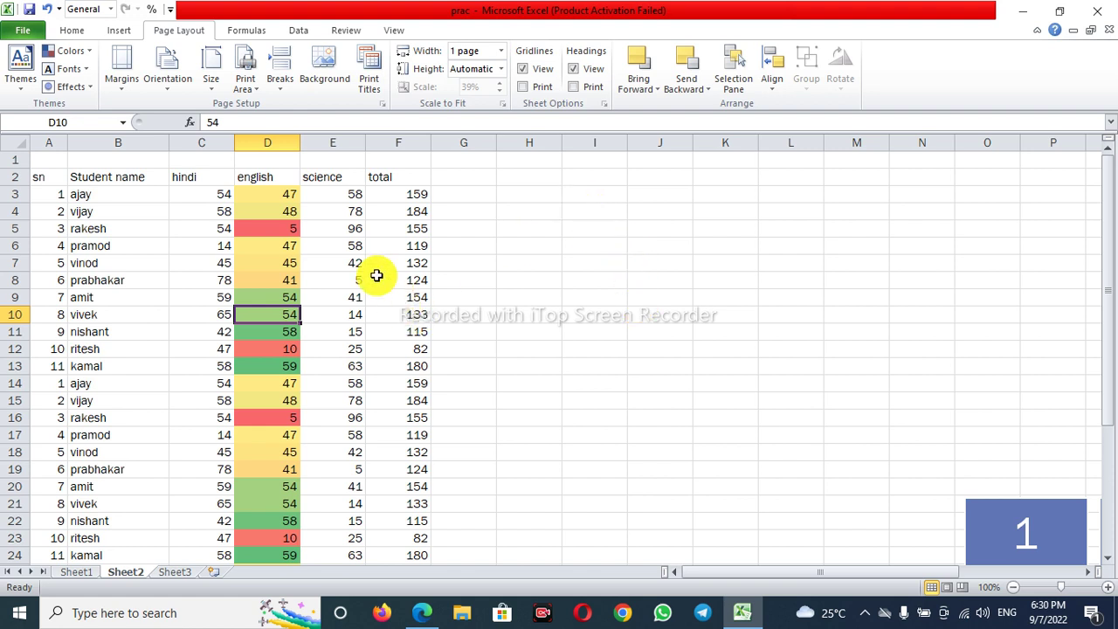
{"action": "left_click", "coordinate": [217, 91]}
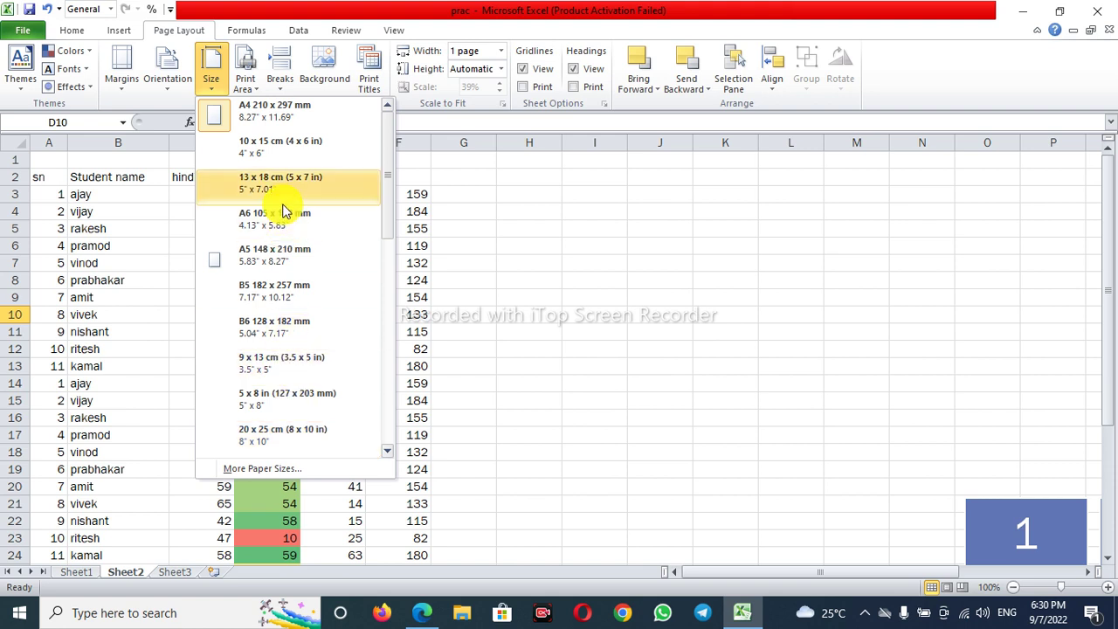
{"action": "scroll", "coordinate": [289, 207], "scroll_direction": "down", "scroll_amount": 4}
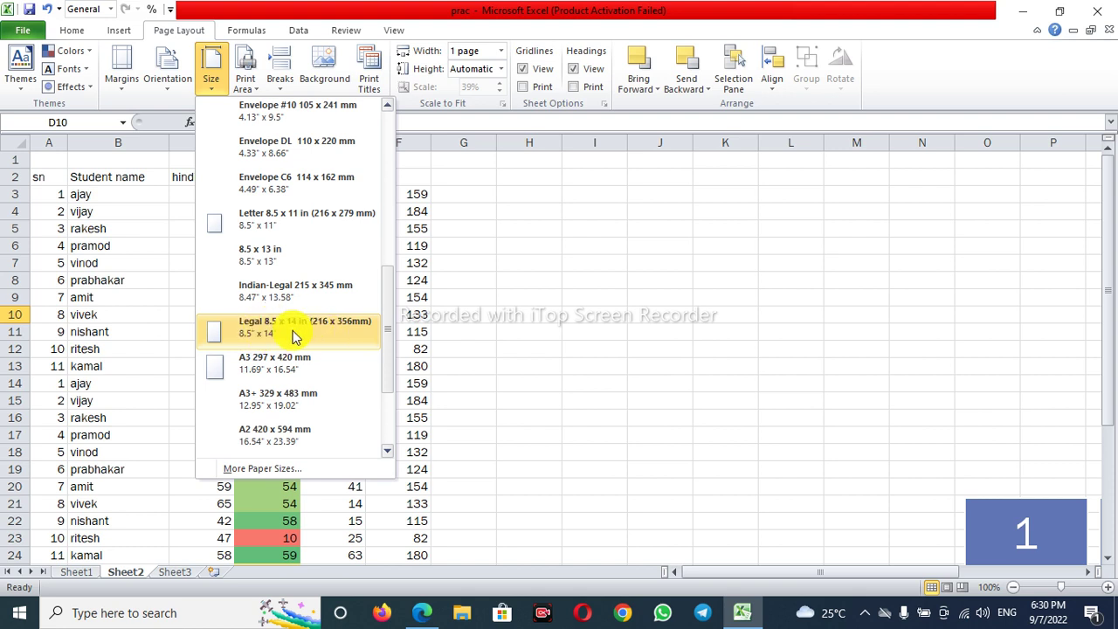
{"action": "scroll", "coordinate": [316, 324], "scroll_direction": "up", "scroll_amount": 3}
{"action": "scroll", "coordinate": [316, 323], "scroll_direction": "up", "scroll_amount": 3}
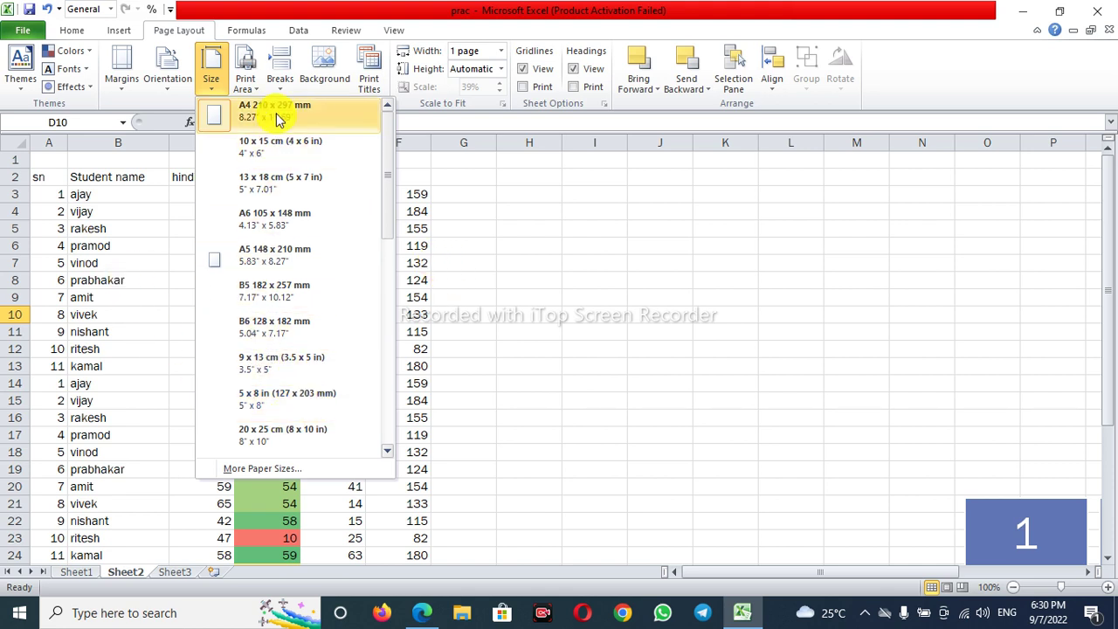
{"action": "left_click", "coordinate": [225, 120]}
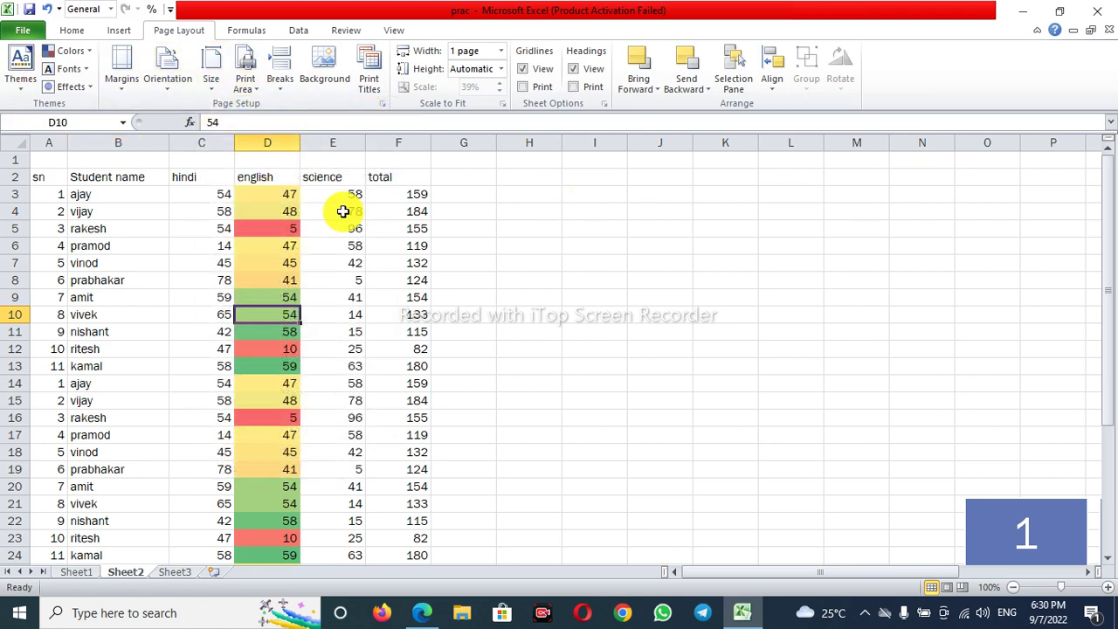
{"action": "left_click", "coordinate": [167, 76]}
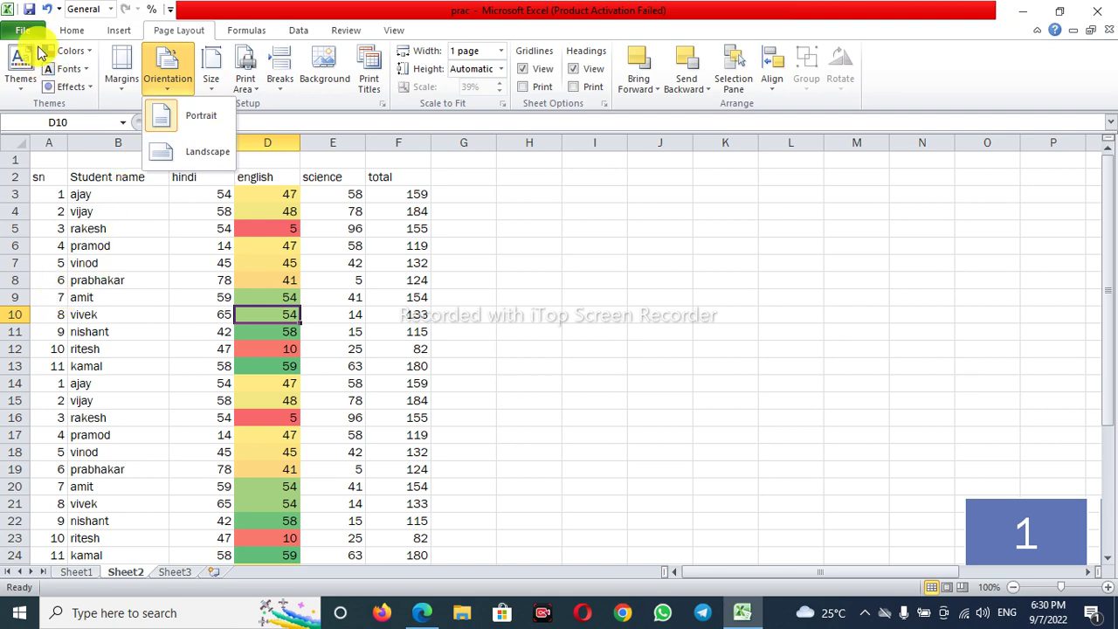
{"action": "left_click", "coordinate": [74, 34]}
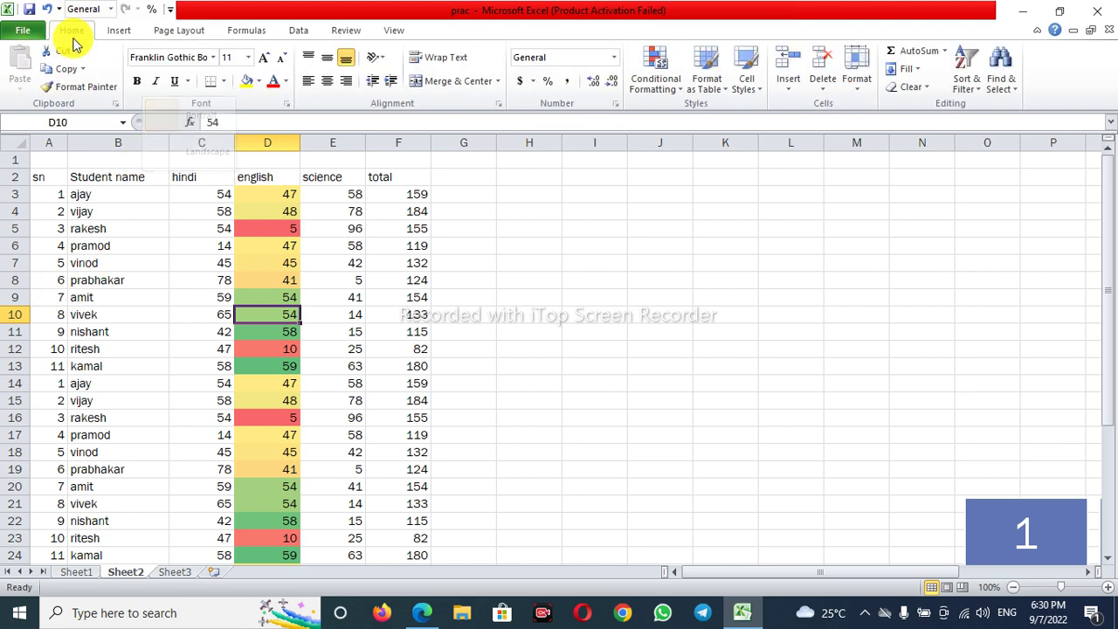
{"action": "left_click", "coordinate": [116, 32]}
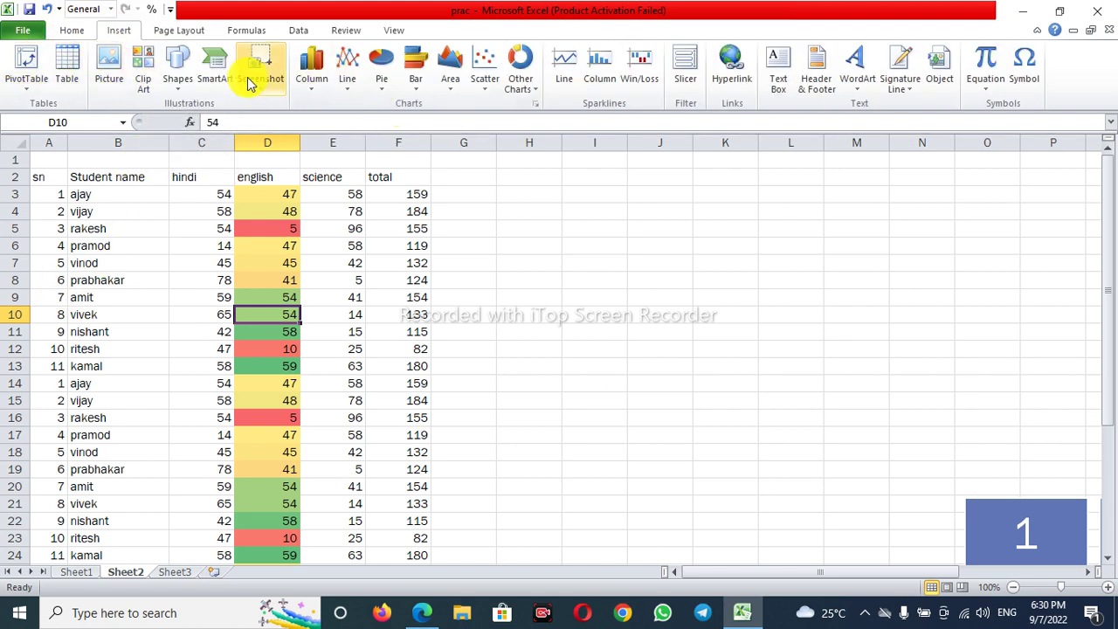
{"action": "left_click", "coordinate": [73, 31]}
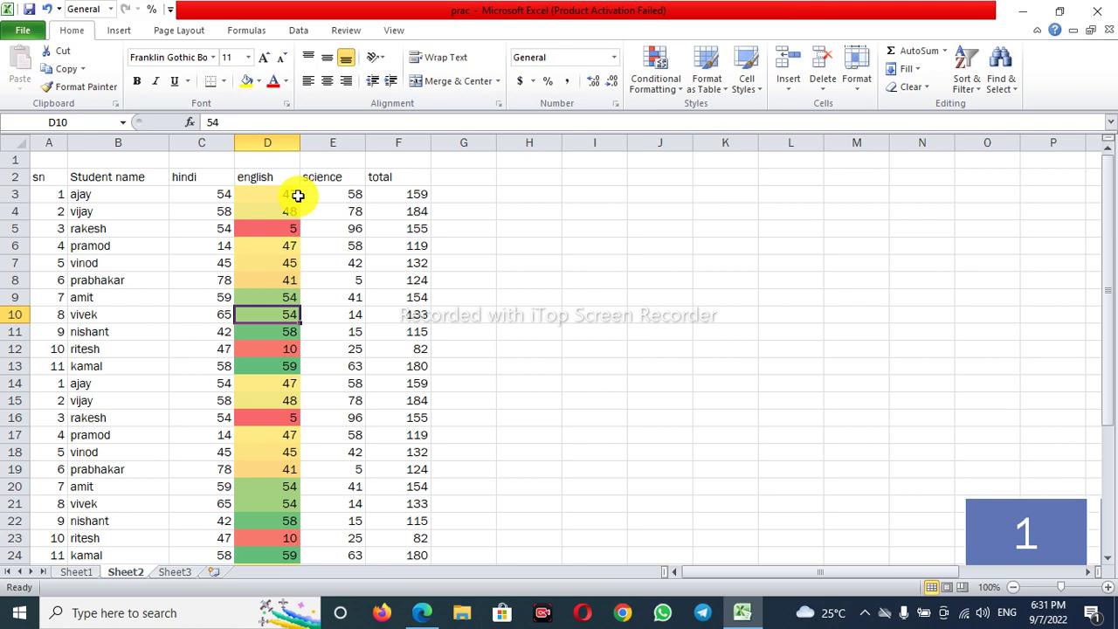
Step: Draw an upright rectangle about 3.72 inches high beside the marks table and widen it to cover columns J to L
{"action": "left_click", "coordinate": [125, 31]}
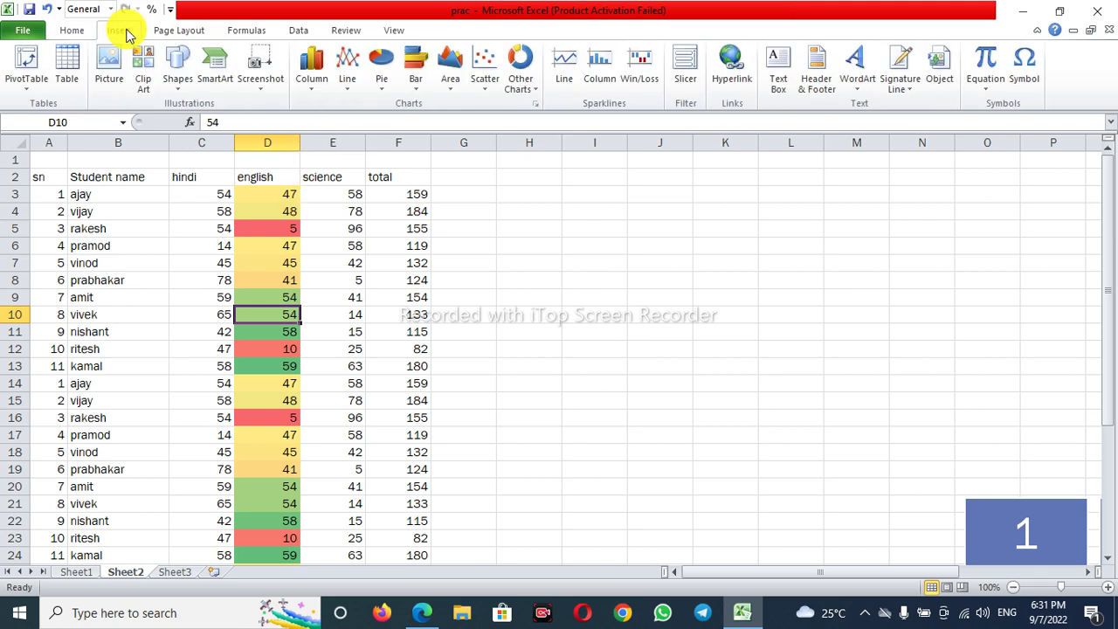
{"action": "left_click", "coordinate": [177, 68]}
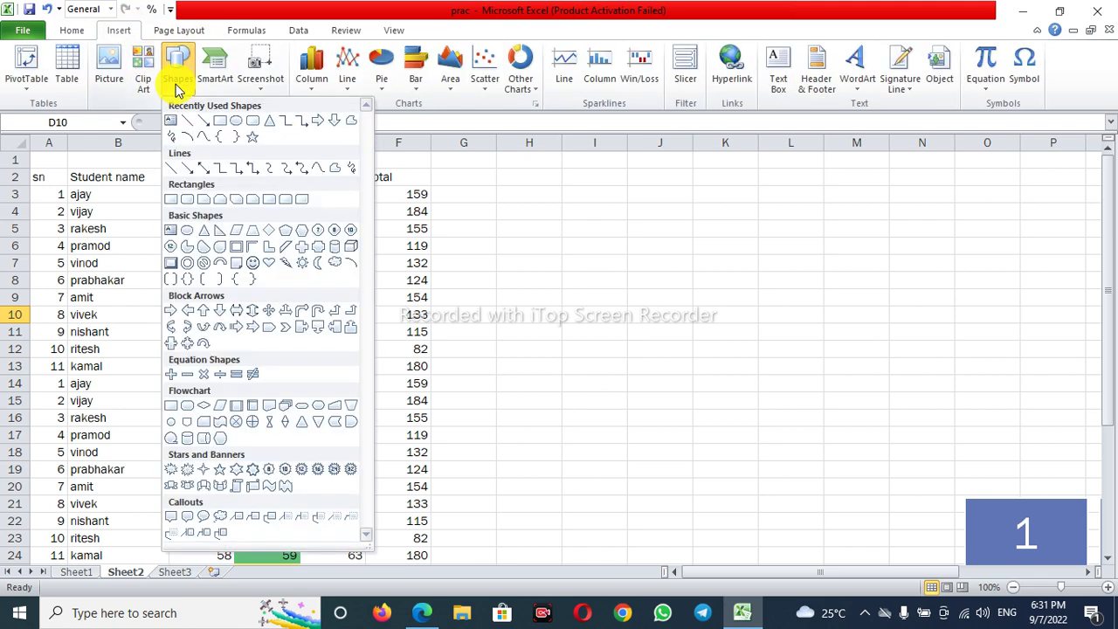
{"action": "left_click", "coordinate": [220, 121]}
{"action": "mouse_move", "coordinate": [627, 168]}
{"action": "left_mouse_down"}
{"action": "mouse_move", "coordinate": [647, 394]}
{"action": "mouse_move", "coordinate": [744, 457]}
{"action": "mouse_move", "coordinate": [786, 460]}
{"action": "left_mouse_up"}
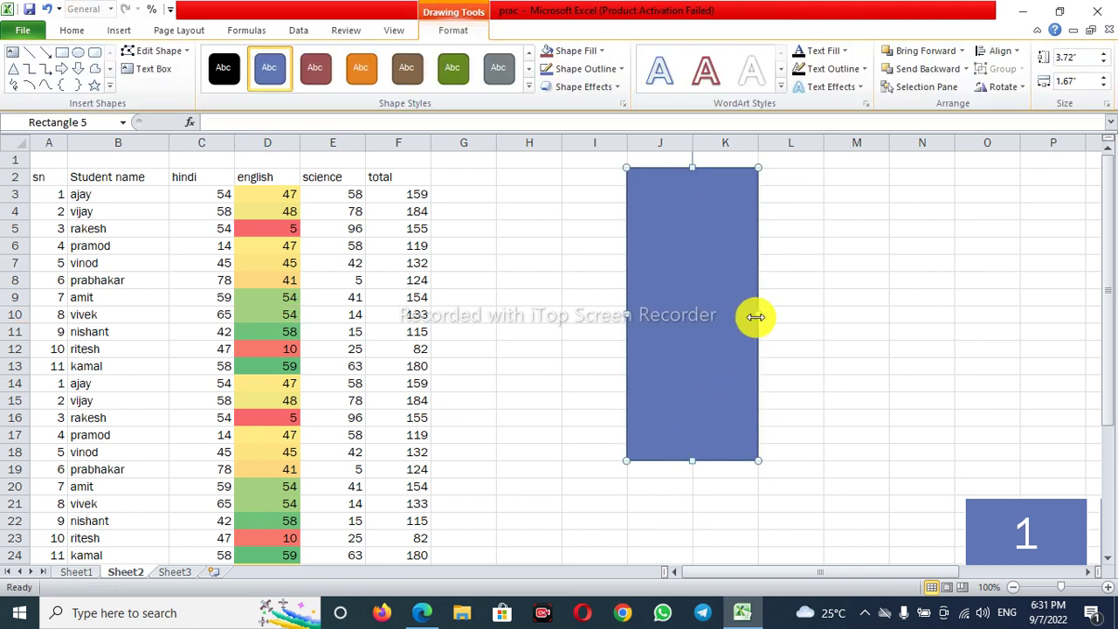
{"action": "left_click_drag", "start_coordinate": [758, 314], "coordinate": [824, 314]}
Step: Set the page orientation to Portrait
{"action": "left_click", "coordinate": [179, 29]}
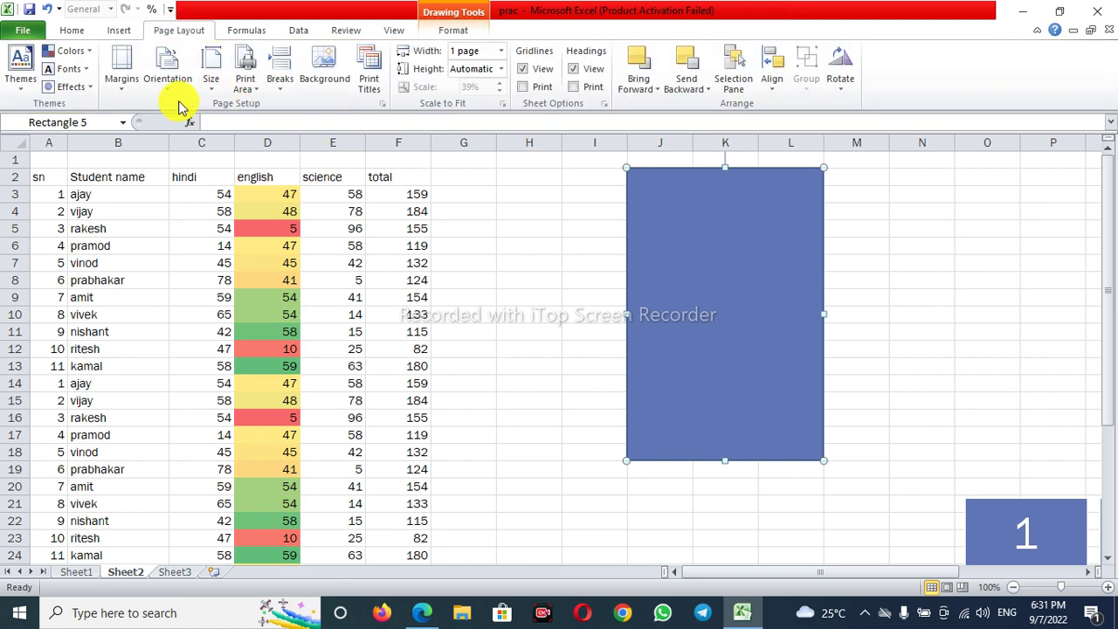
{"action": "left_click", "coordinate": [180, 94]}
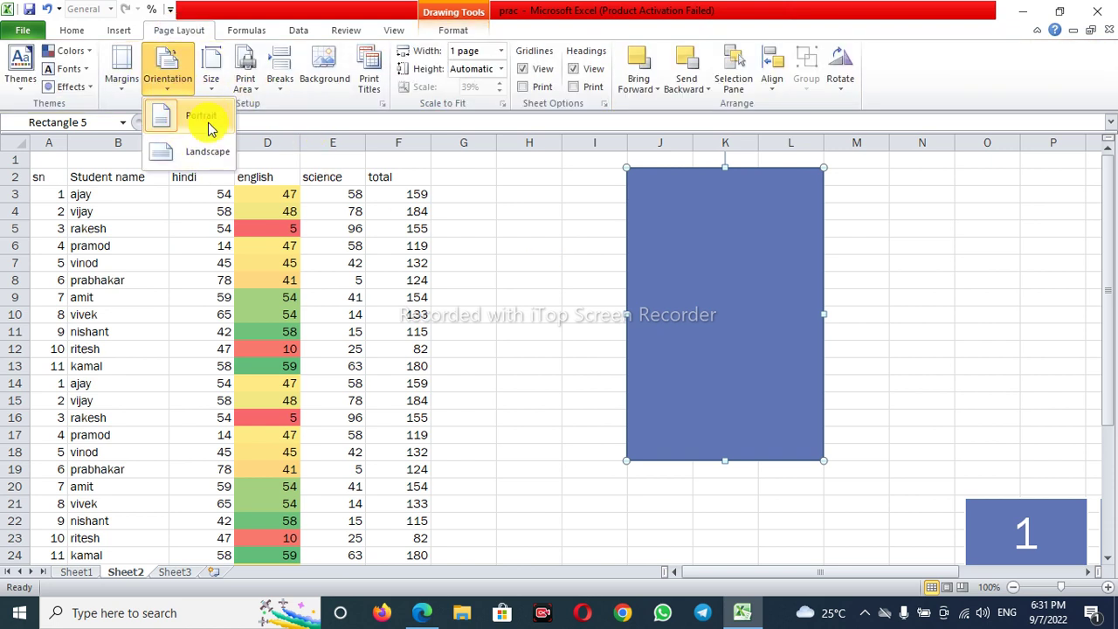
{"action": "left_click", "coordinate": [160, 118]}
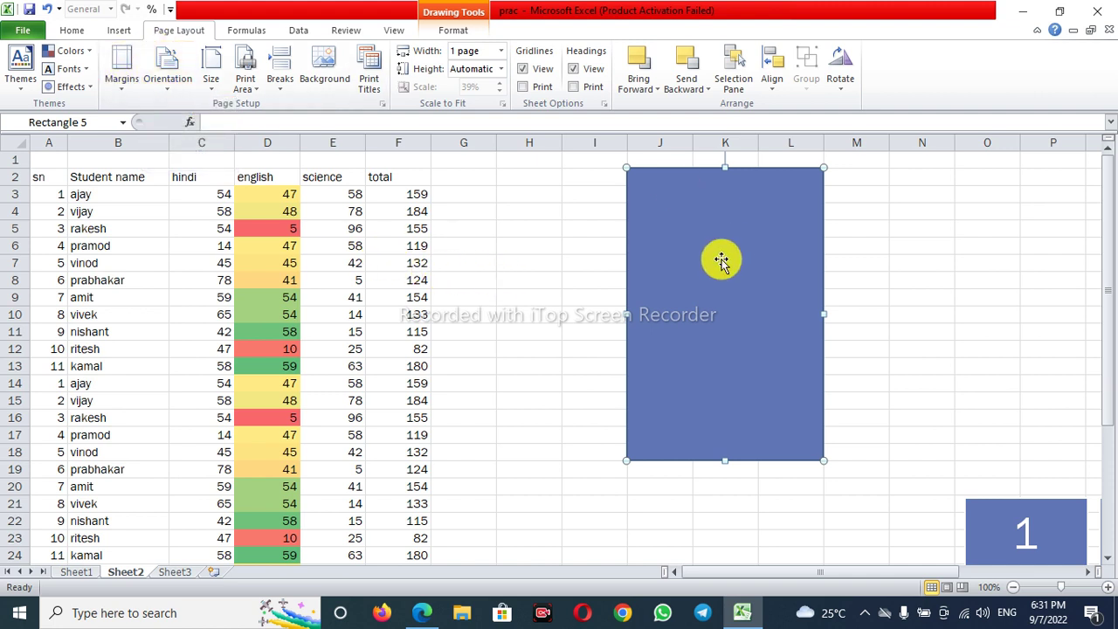
Step: Reshape the rectangle into a landscape format spanning about J2:M8, and delete it
{"action": "left_click_drag", "start_coordinate": [727, 460], "coordinate": [704, 255]}
{"action": "left_click_drag", "start_coordinate": [822, 209], "coordinate": [872, 202]}
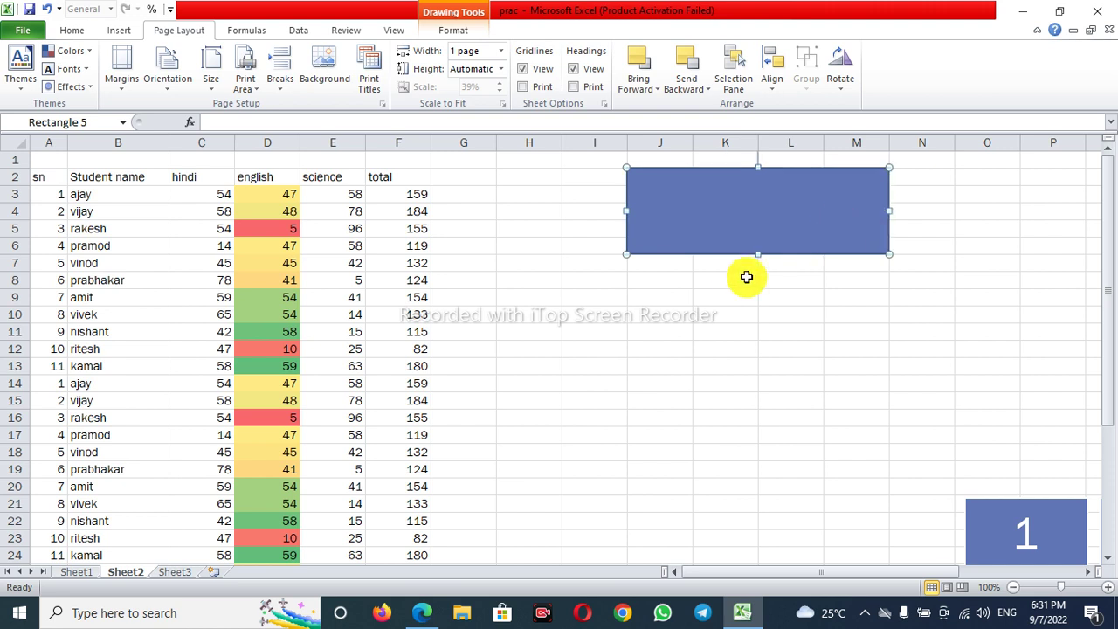
{"action": "left_click_drag", "start_coordinate": [756, 253], "coordinate": [764, 288]}
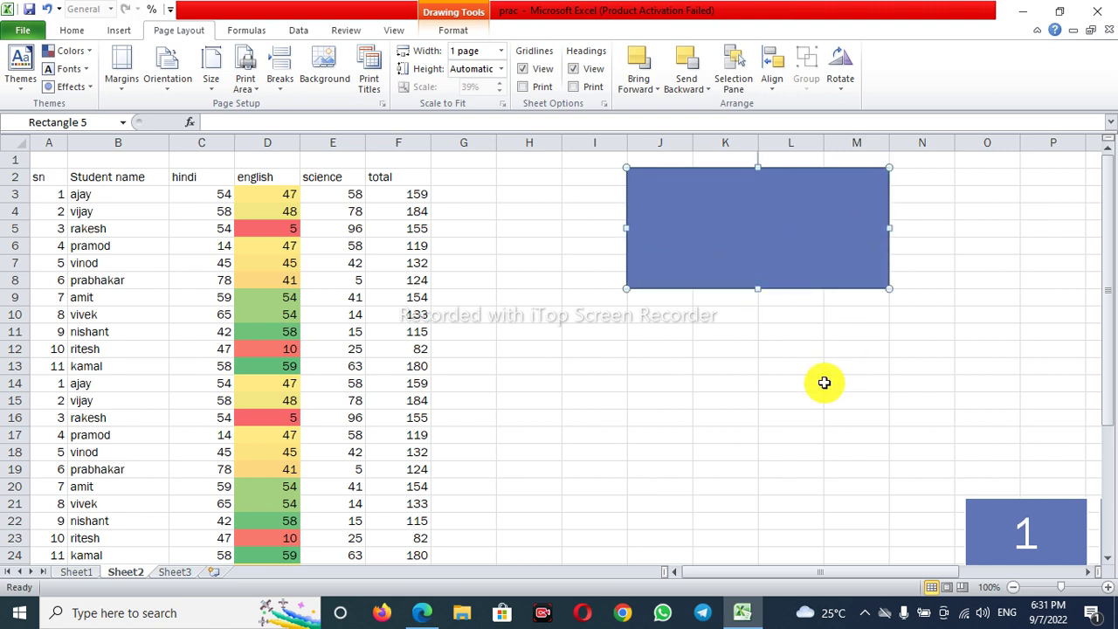
{"action": "key", "text": "Delete"}
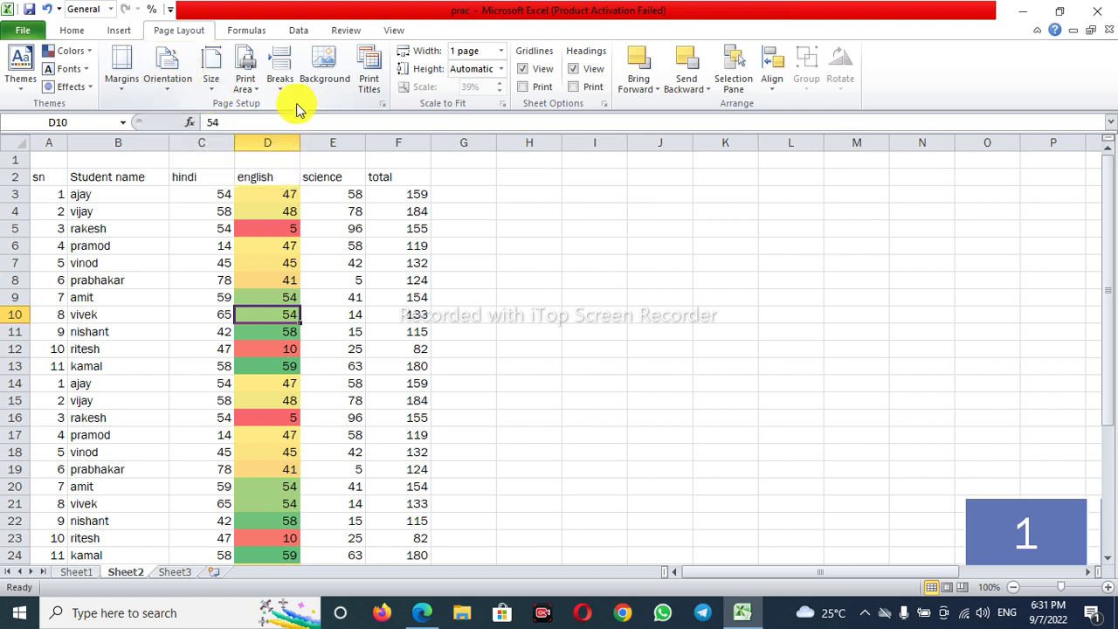
Step: Set the range B2:E14 as the print area and deselect it
{"action": "left_click", "coordinate": [398, 212]}
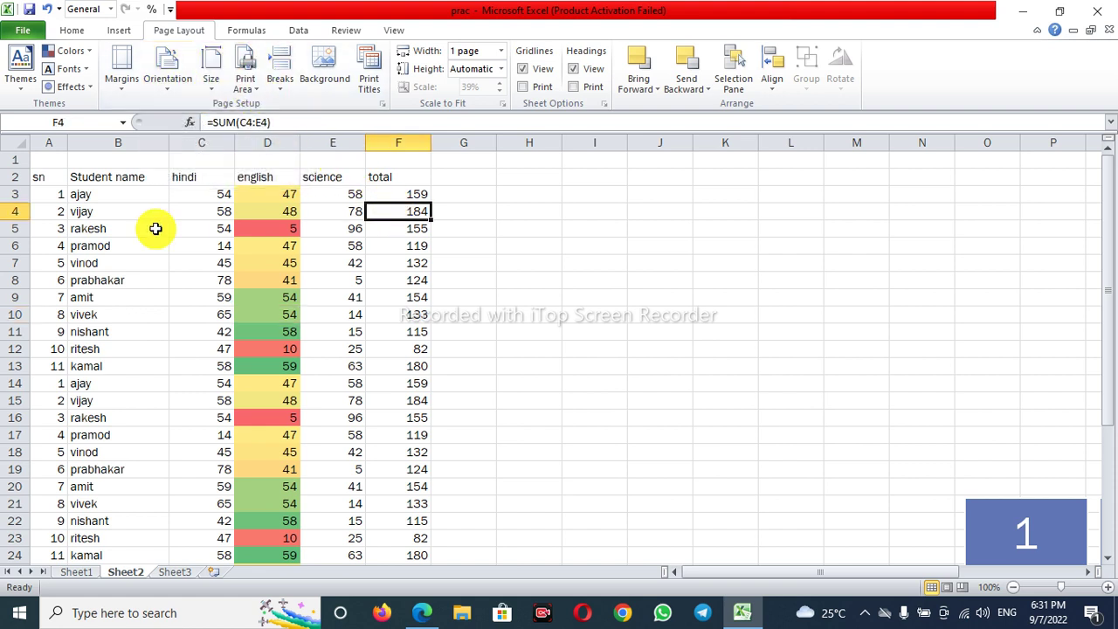
{"action": "left_click_drag", "start_coordinate": [82, 175], "coordinate": [311, 383]}
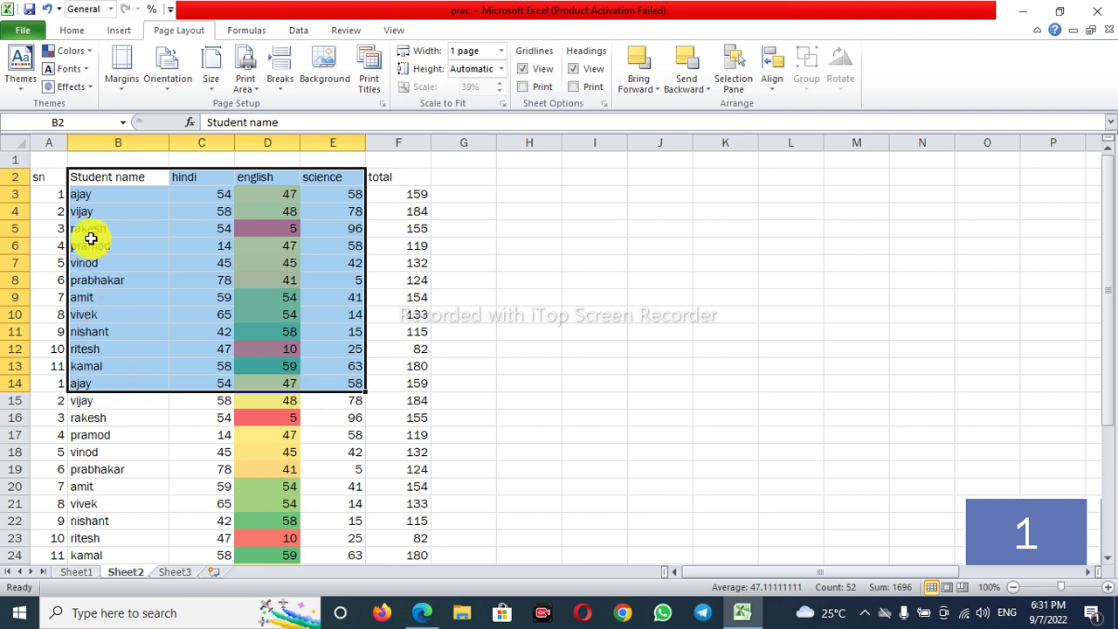
{"action": "left_click", "coordinate": [248, 78]}
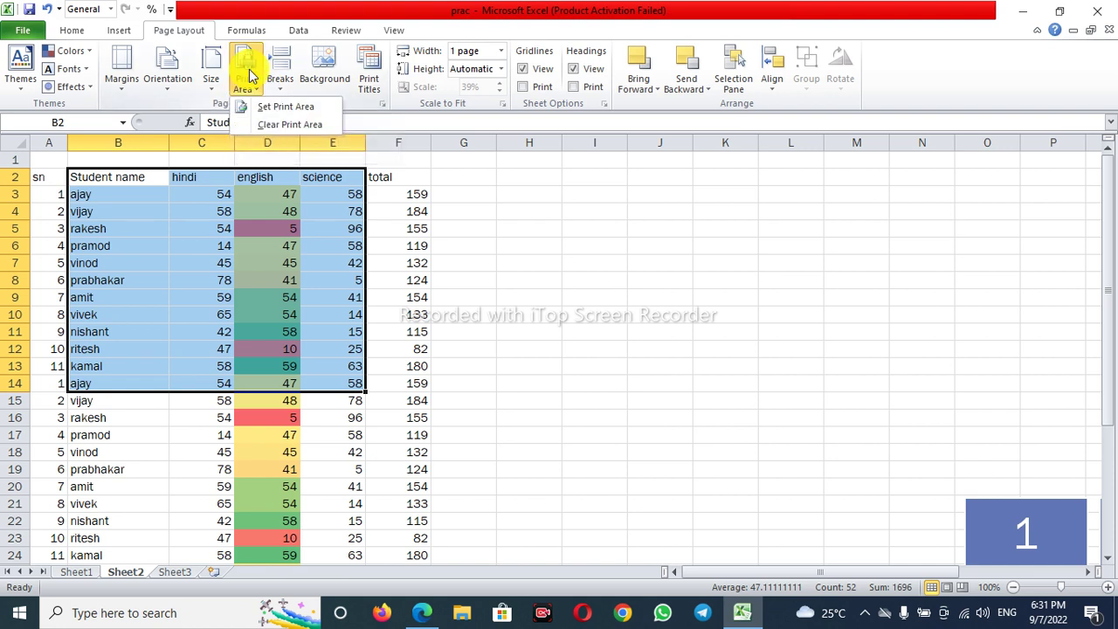
{"action": "left_click", "coordinate": [274, 107]}
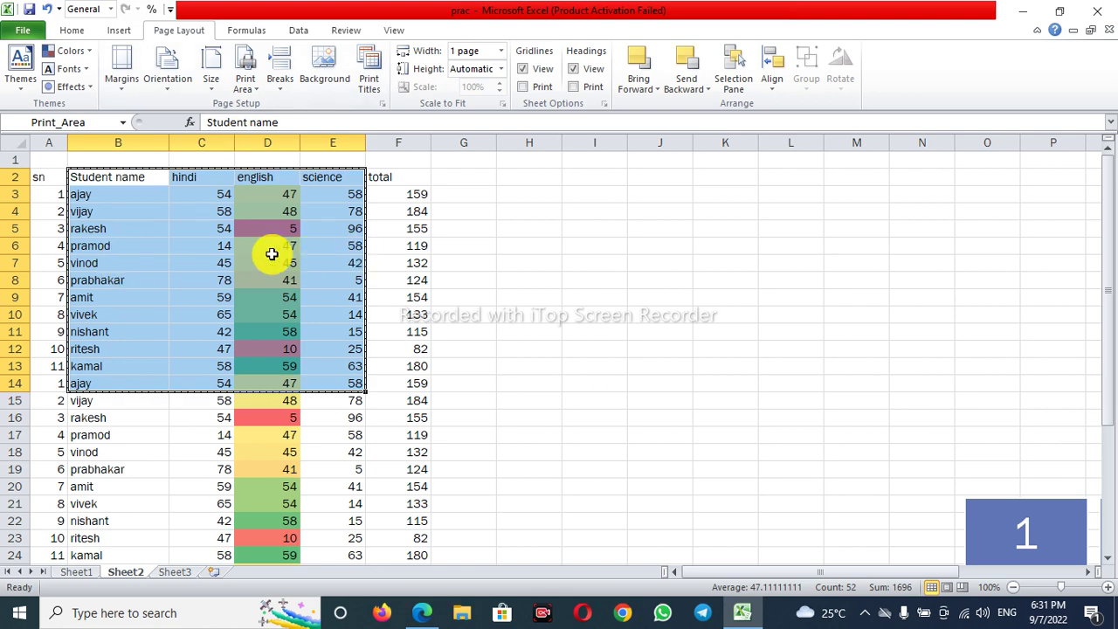
{"action": "left_click", "coordinate": [273, 248]}
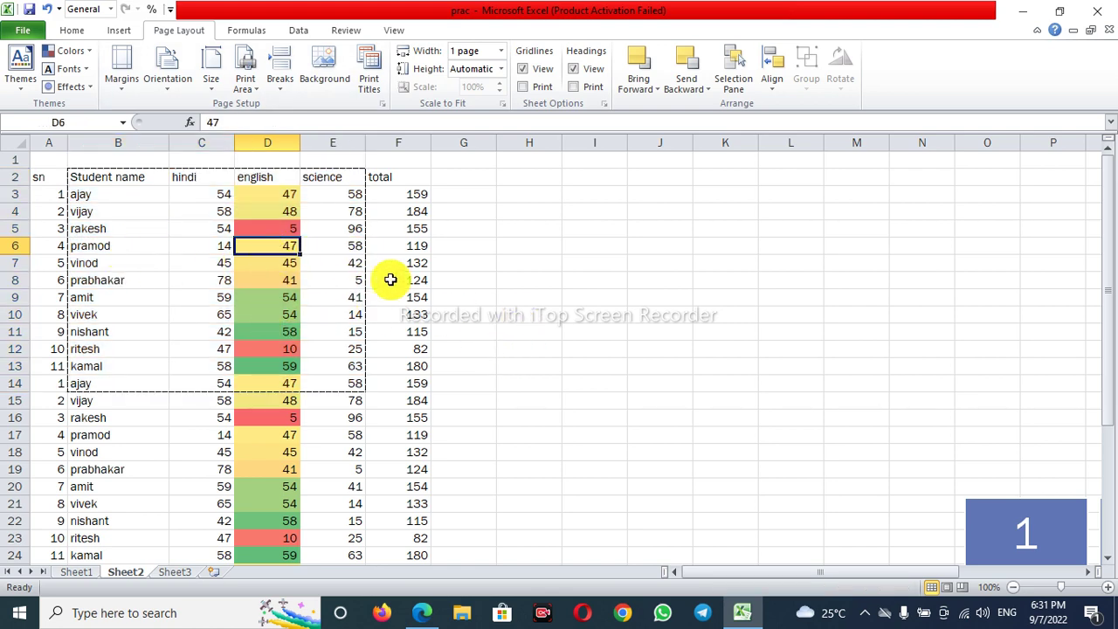
Step: Preview the printout of the current print area and return to the worksheet without closing the workbook
{"action": "left_click", "coordinate": [19, 26]}
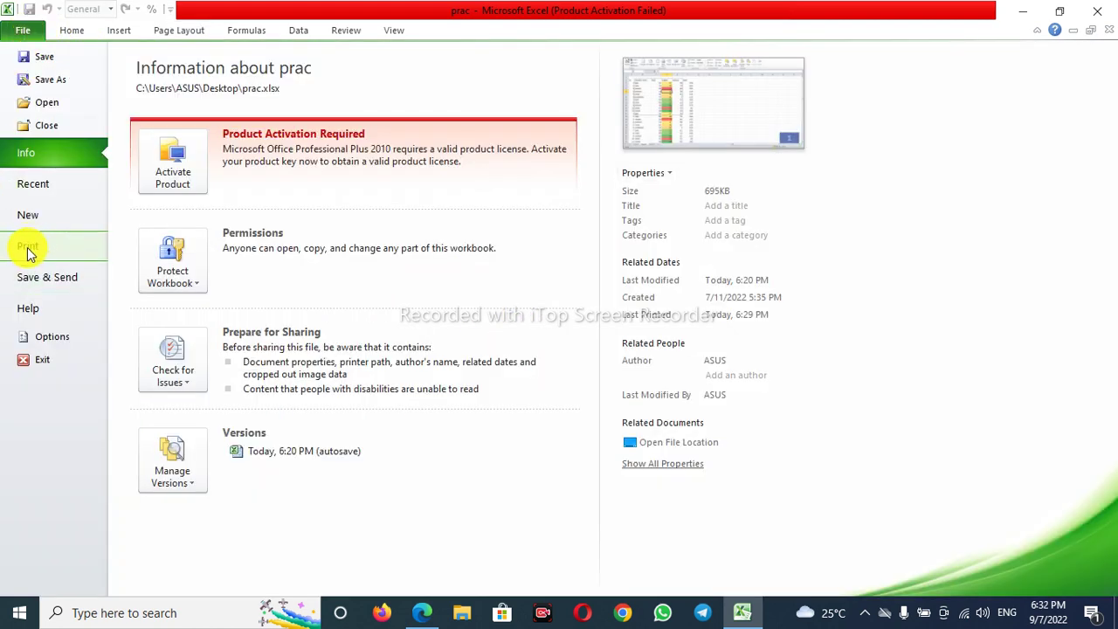
{"action": "left_click", "coordinate": [29, 250]}
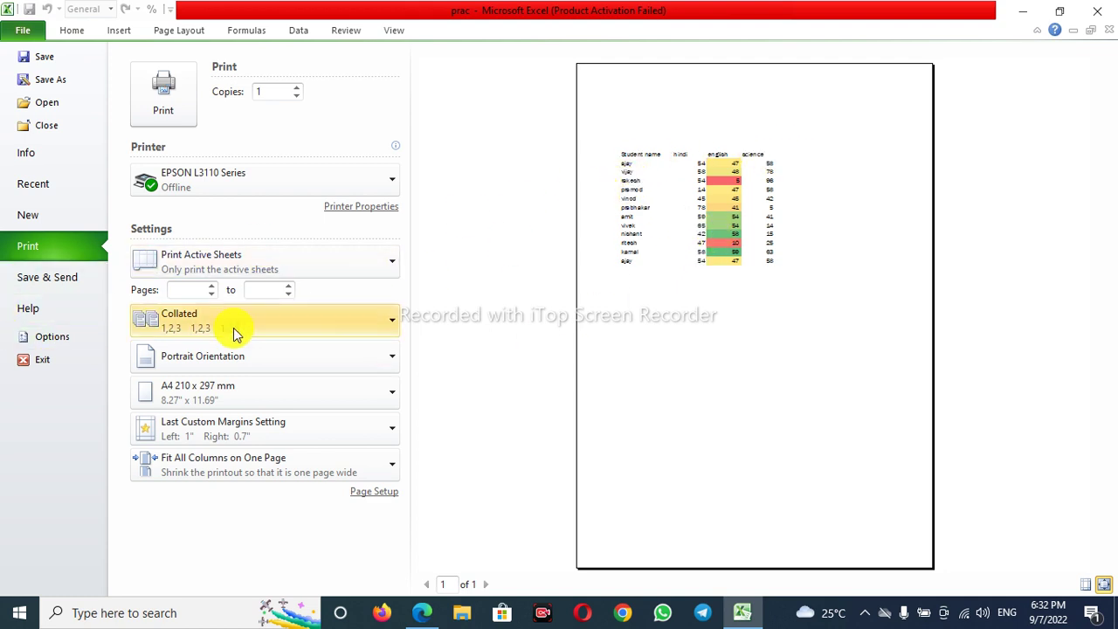
{"action": "left_click", "coordinate": [26, 359]}
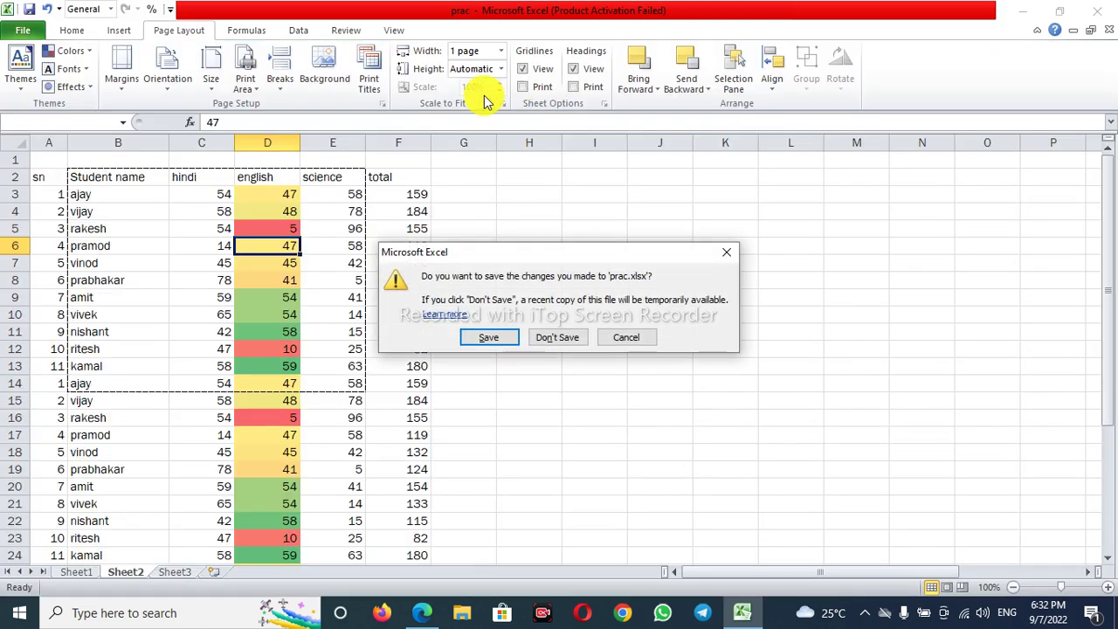
{"action": "left_click", "coordinate": [559, 344]}
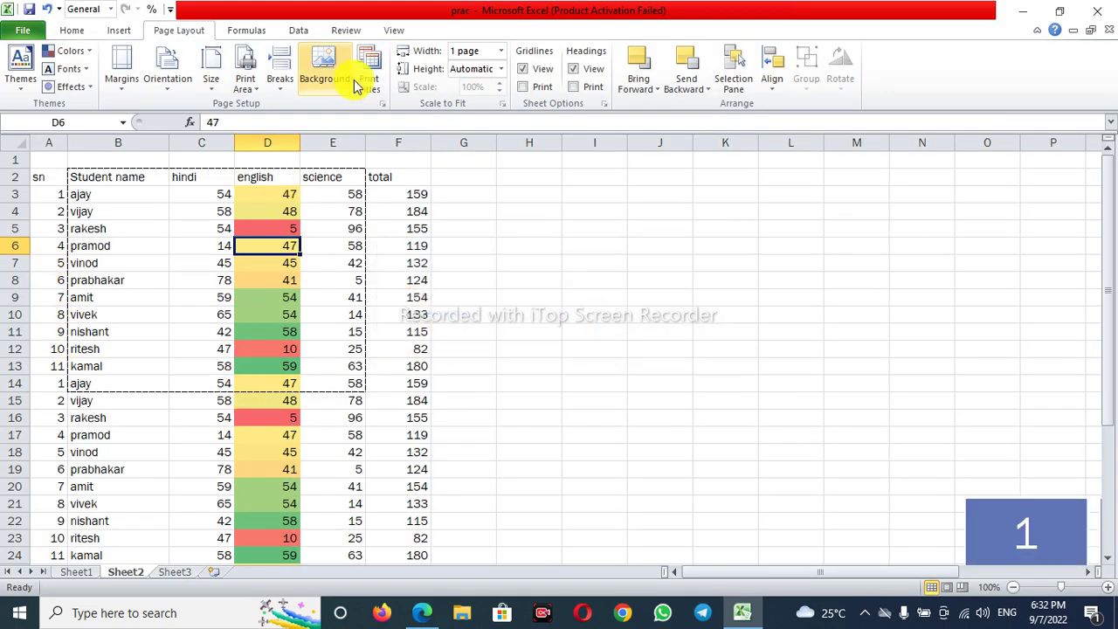
Step: Set the range B2:F19 as the print area and check it in the print preview
{"action": "left_click_drag", "start_coordinate": [77, 174], "coordinate": [371, 452]}
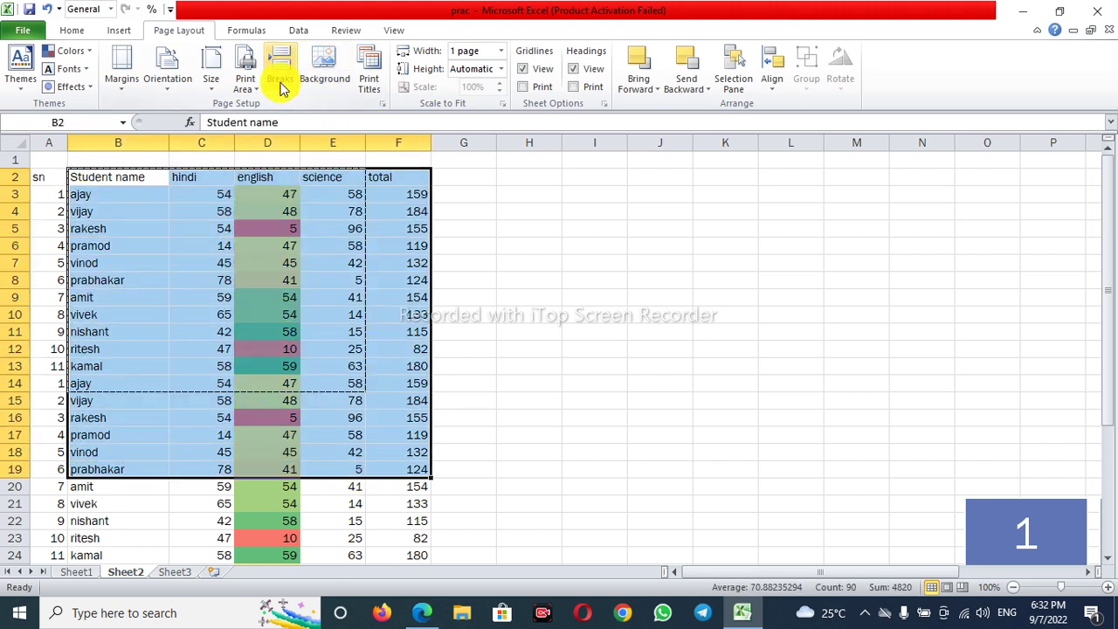
{"action": "left_click", "coordinate": [248, 81]}
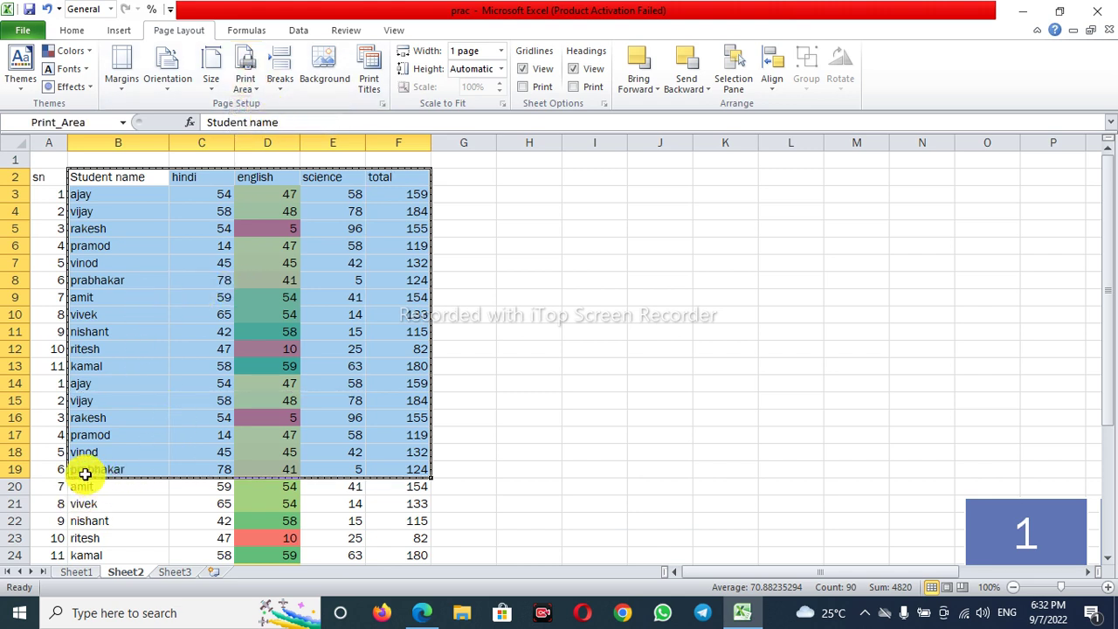
{"action": "left_click", "coordinate": [25, 30]}
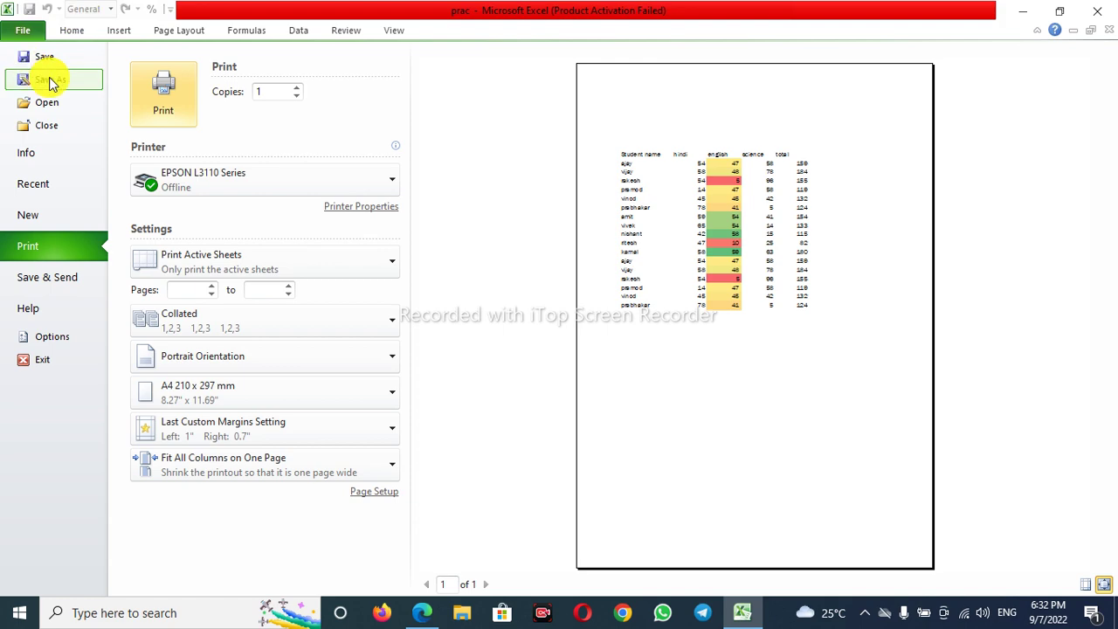
{"action": "key", "text": "Escape"}
{"action": "left_click", "coordinate": [320, 301]}
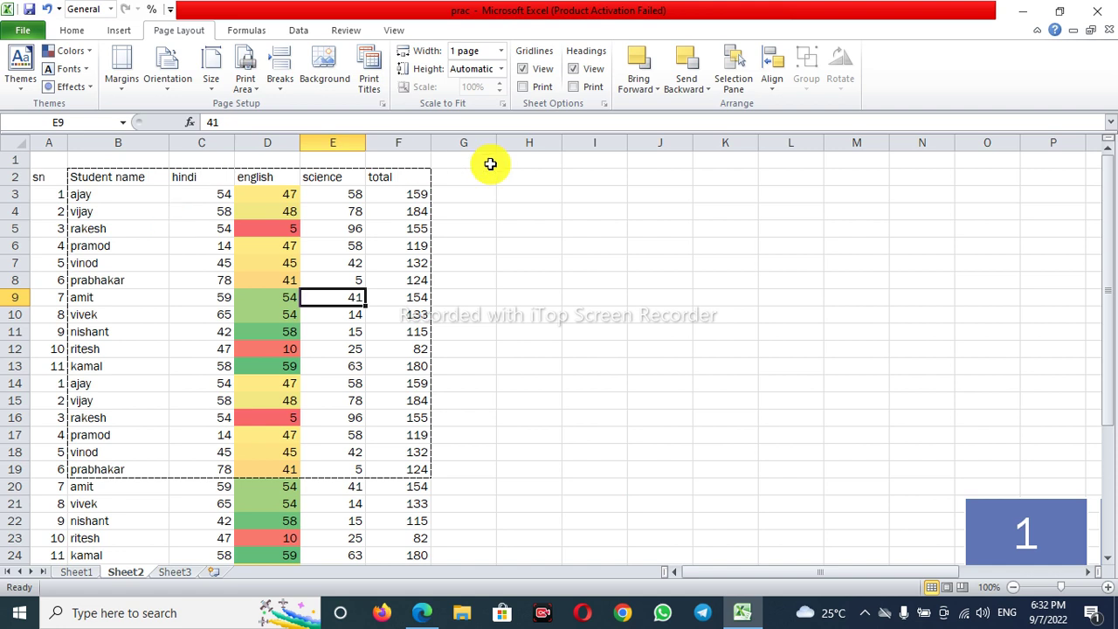
Step: Clear the print area from the marks sheet
{"action": "left_click", "coordinate": [154, 180]}
{"action": "left_click_drag", "start_coordinate": [154, 180], "coordinate": [199, 213]}
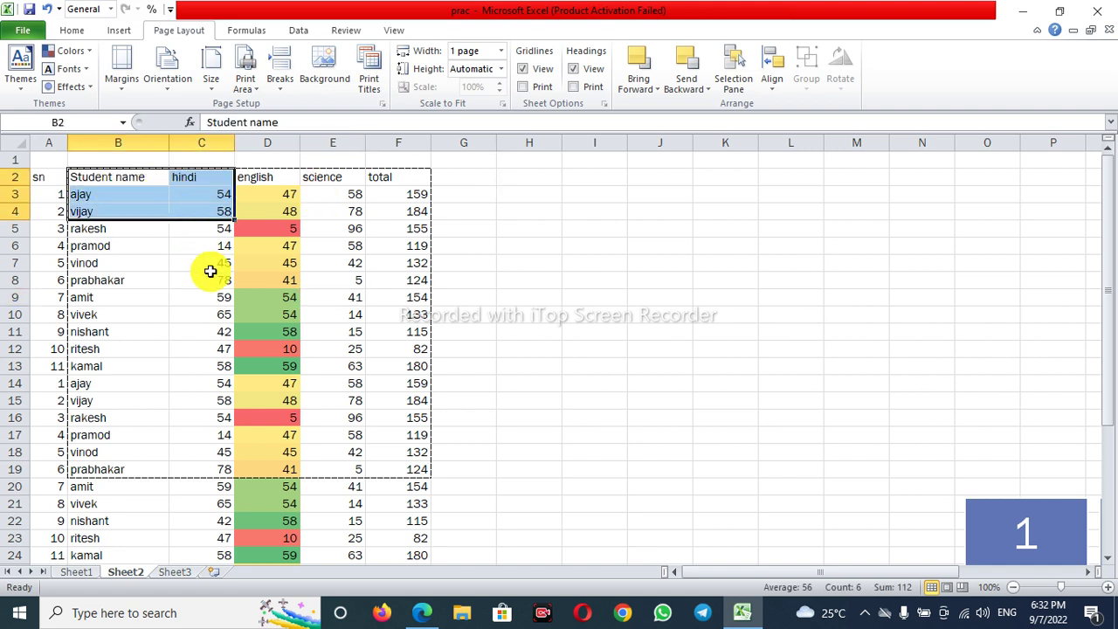
{"action": "left_click", "coordinate": [209, 278]}
{"action": "left_click", "coordinate": [253, 80]}
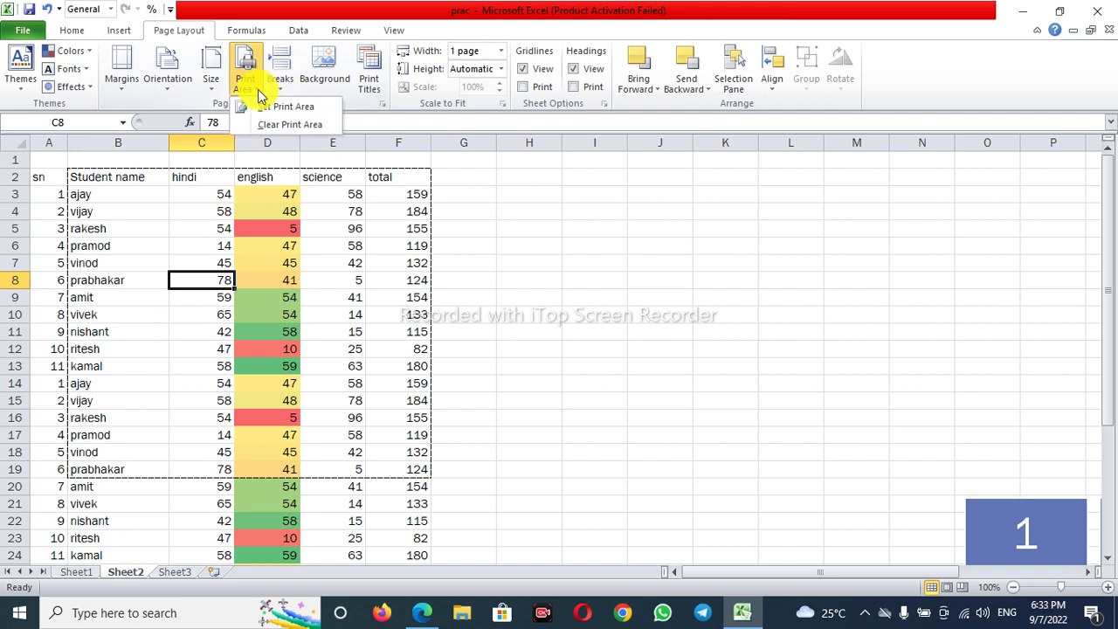
{"action": "left_click", "coordinate": [279, 125]}
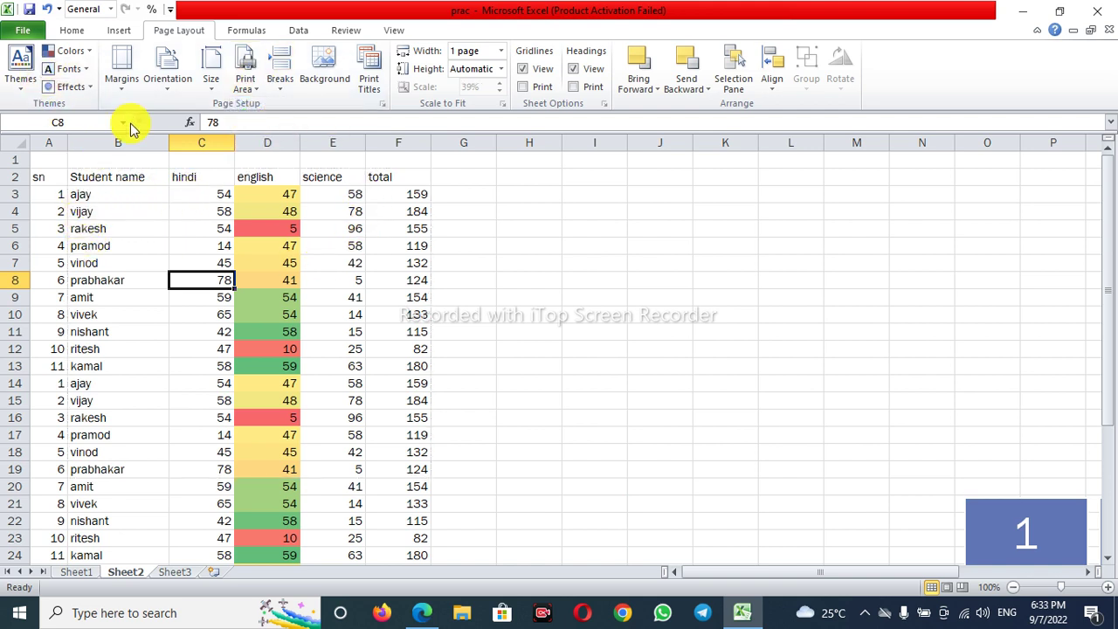
Step: Preview the printout of the full sheet, keeping A4 210 x 297 mm as the paper size, and return to the worksheet
{"action": "key", "text": "ctrl+p"}
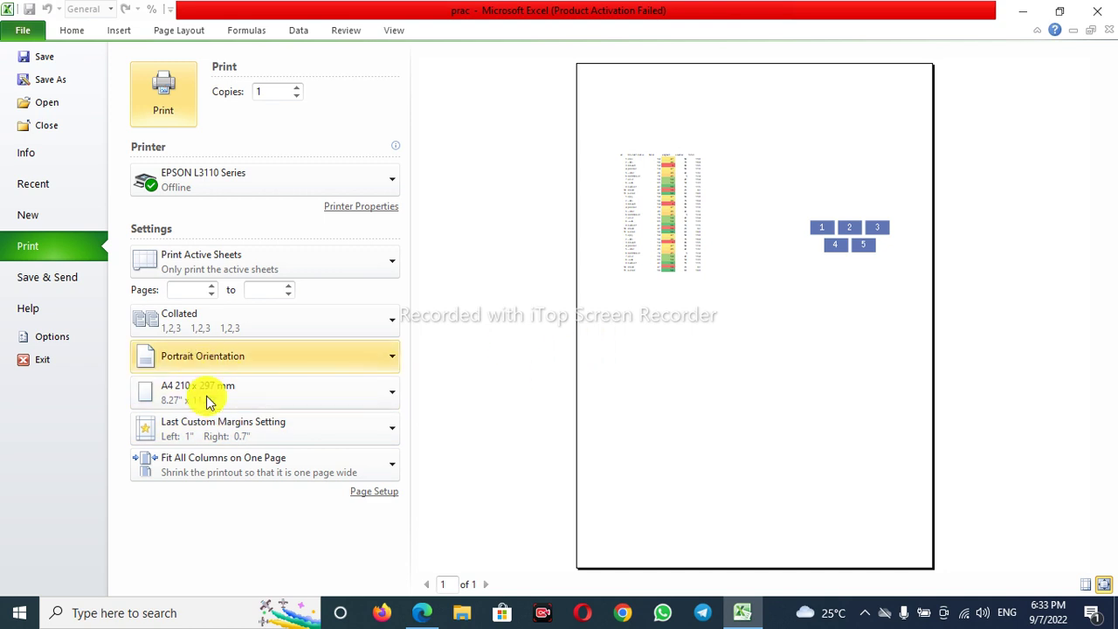
{"action": "left_click", "coordinate": [267, 405]}
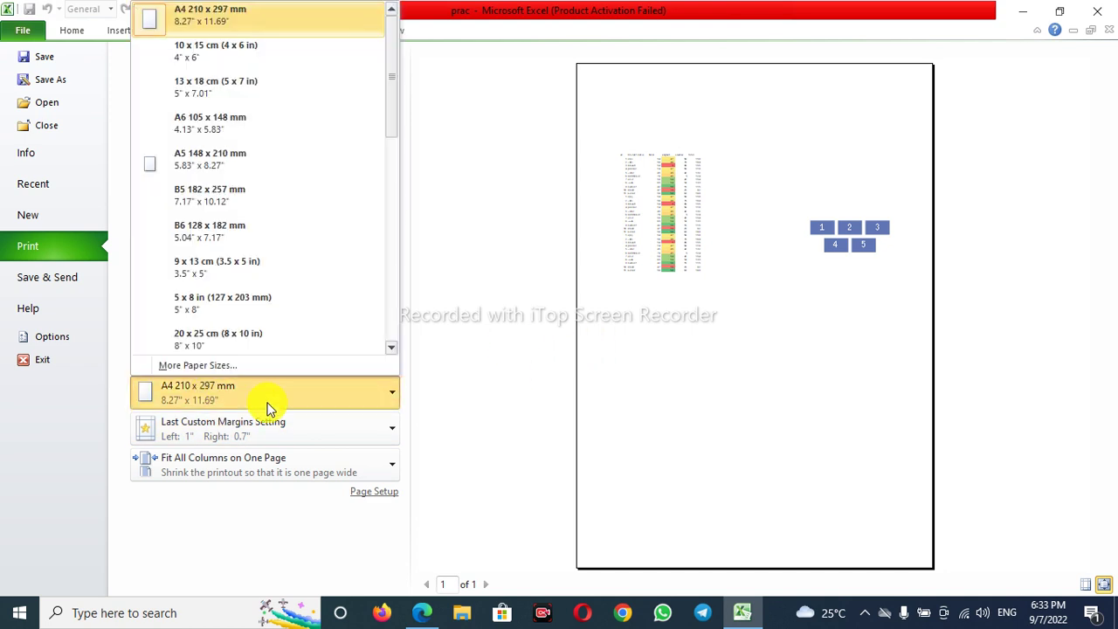
{"action": "left_click", "coordinate": [209, 15]}
{"action": "key", "text": "Escape"}
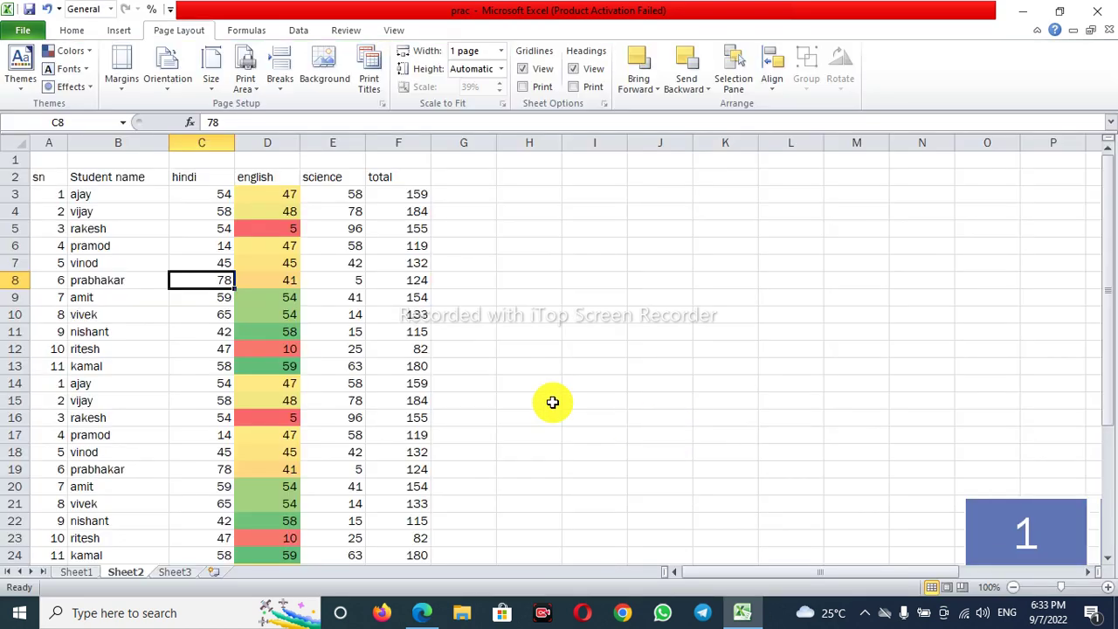
Step: Insert a page break above row 13 of the marks table, with cell E13 as the reference cell
{"action": "left_click", "coordinate": [282, 91]}
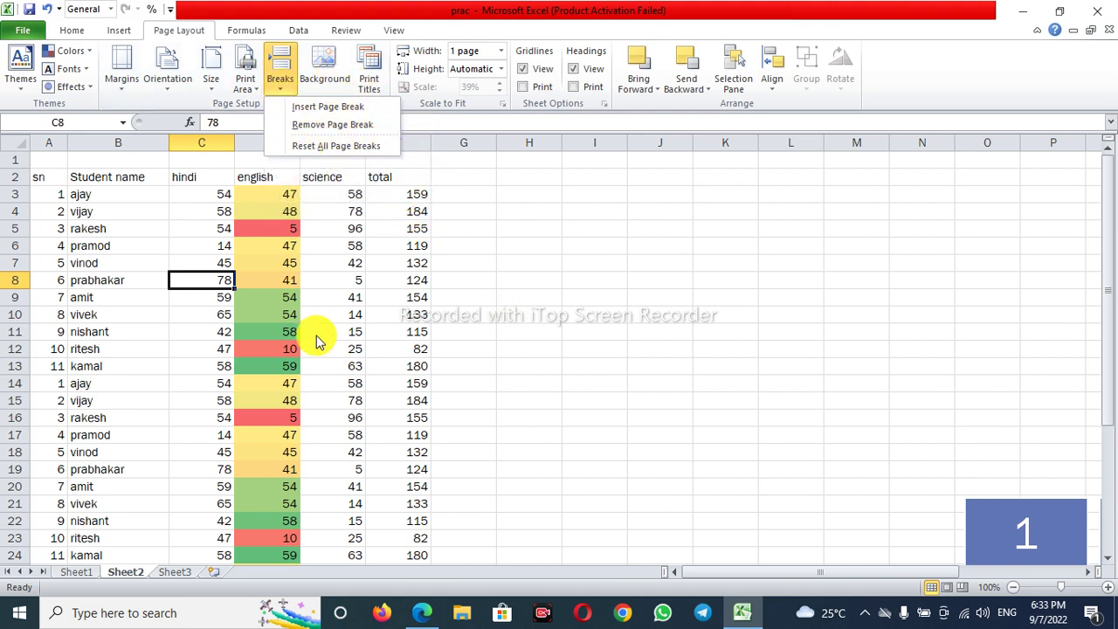
{"action": "left_click", "coordinate": [322, 398]}
{"action": "left_click", "coordinate": [328, 385]}
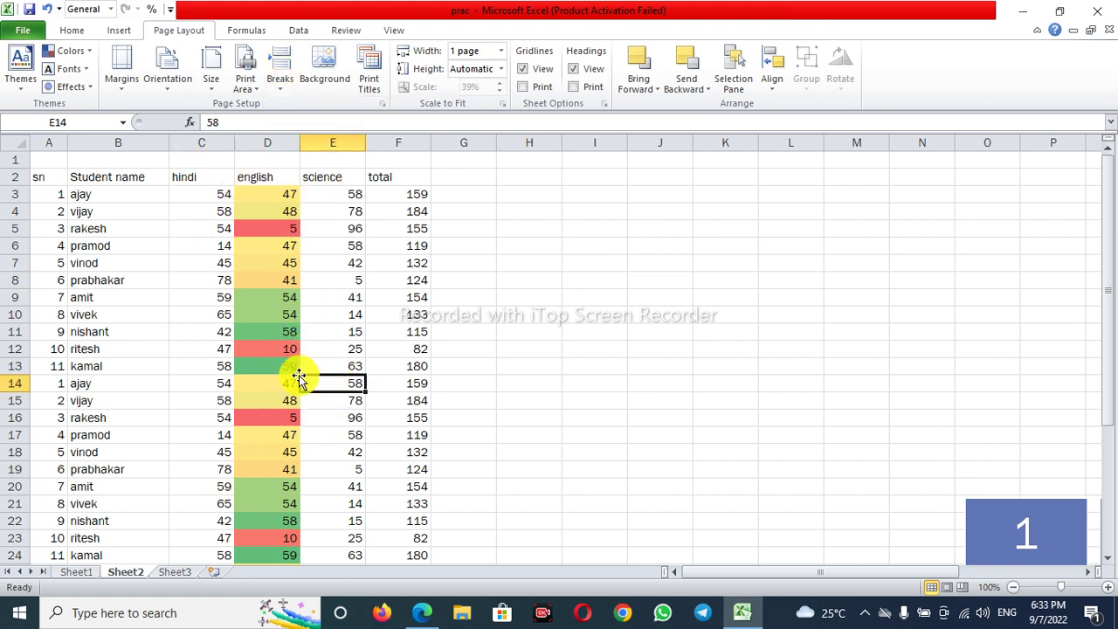
{"action": "left_click", "coordinate": [144, 374]}
{"action": "left_click", "coordinate": [322, 367]}
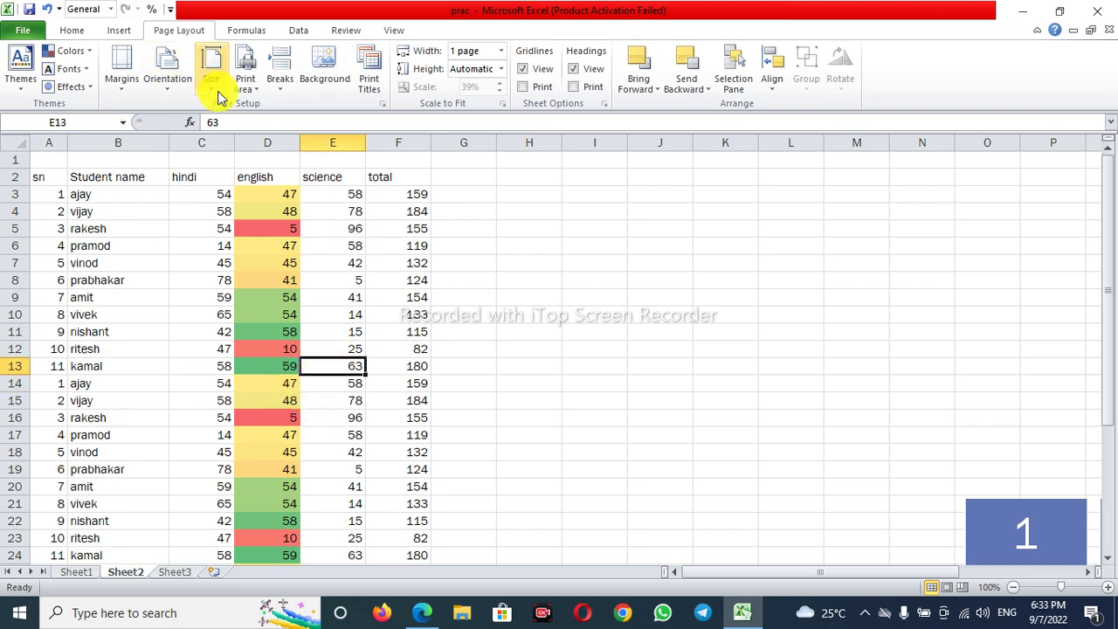
{"action": "left_click", "coordinate": [281, 79]}
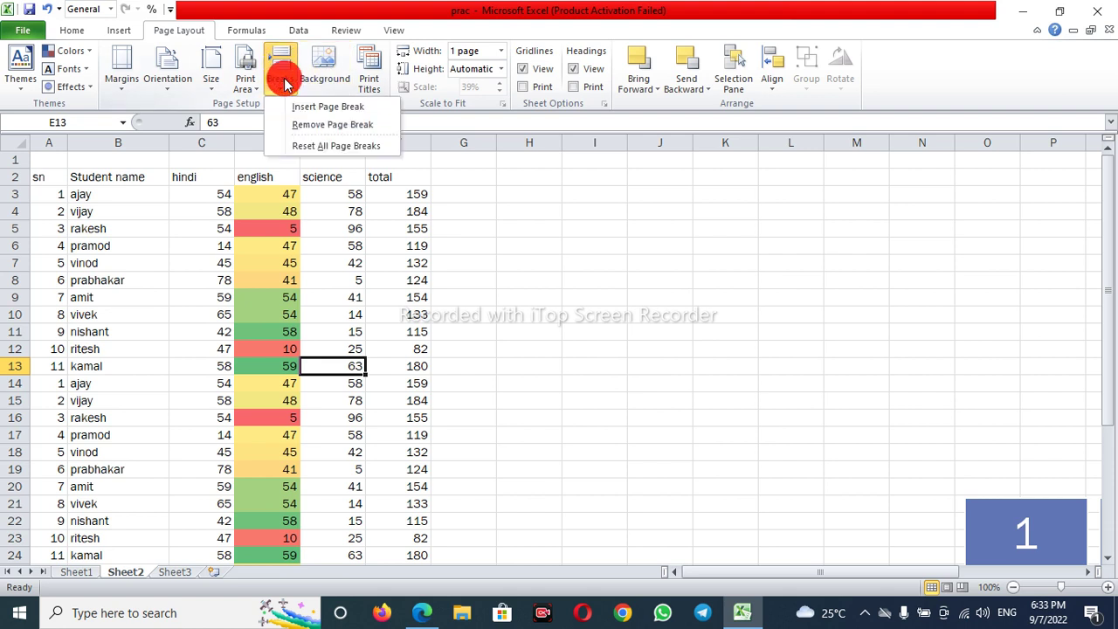
{"action": "left_click", "coordinate": [301, 106]}
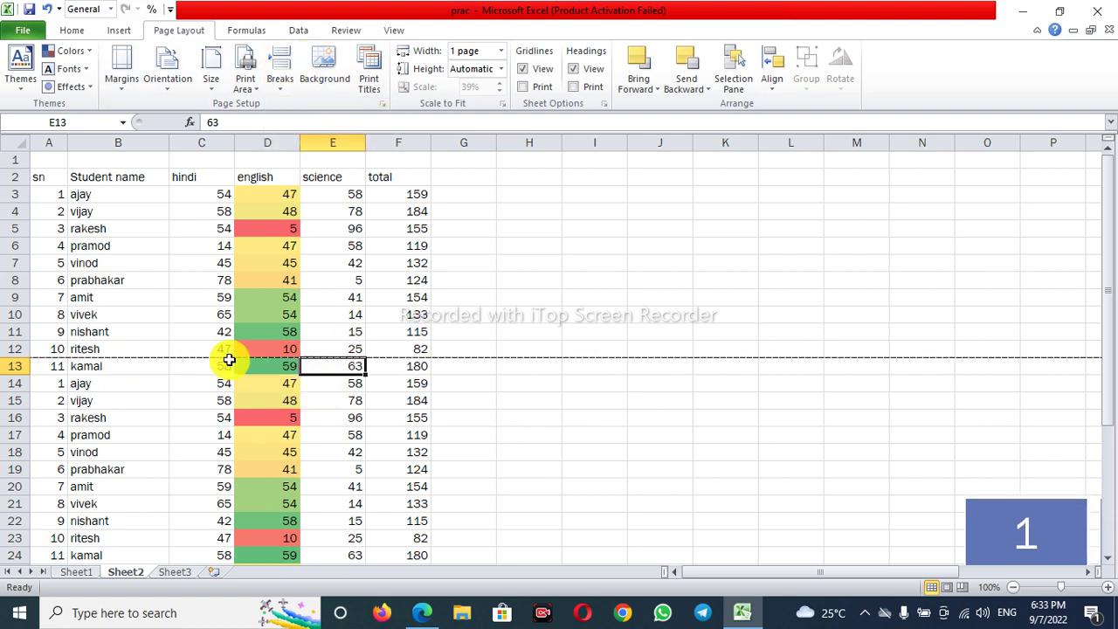
Step: Examine the page break lines down the sheet and compare how the data is split across the pages in the print preview
{"action": "scroll", "coordinate": [505, 387], "scroll_direction": "down", "scroll_amount": 3}
{"action": "scroll", "coordinate": [505, 386], "scroll_direction": "down", "scroll_amount": 20}
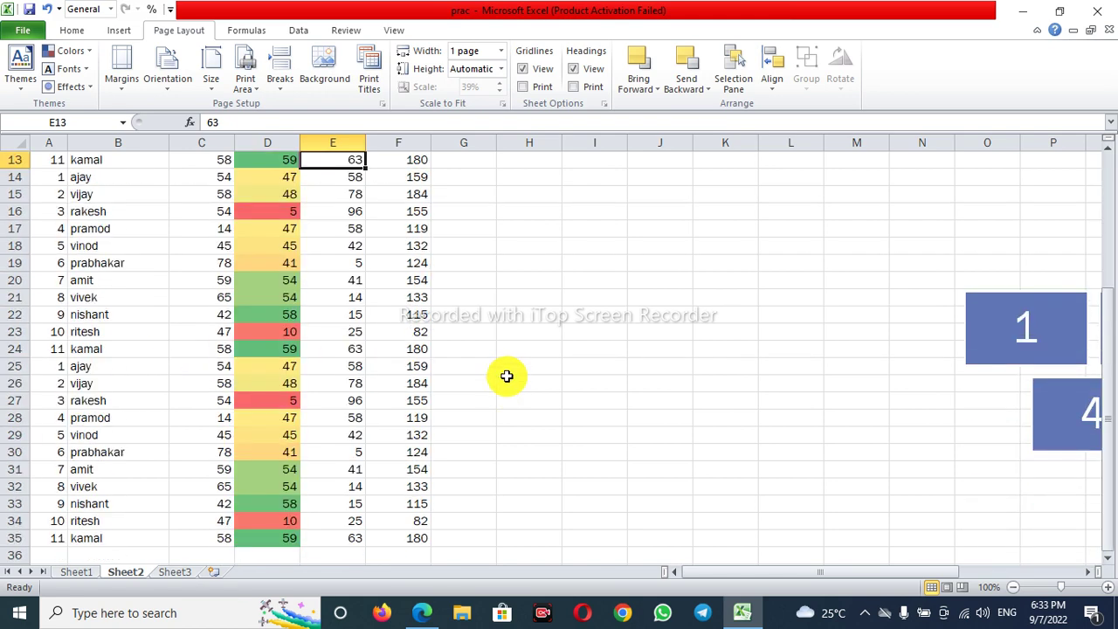
{"action": "scroll", "coordinate": [506, 371], "scroll_direction": "down", "scroll_amount": 12}
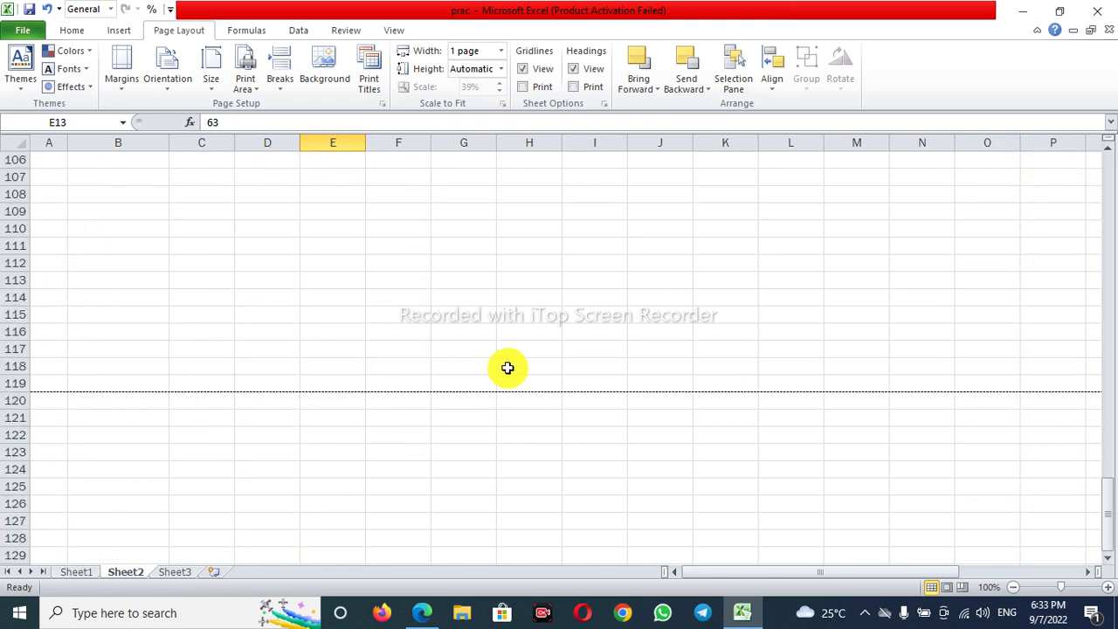
{"action": "scroll", "coordinate": [371, 393], "scroll_direction": "up", "scroll_amount": 7}
{"action": "scroll", "coordinate": [373, 393], "scroll_direction": "up", "scroll_amount": 20}
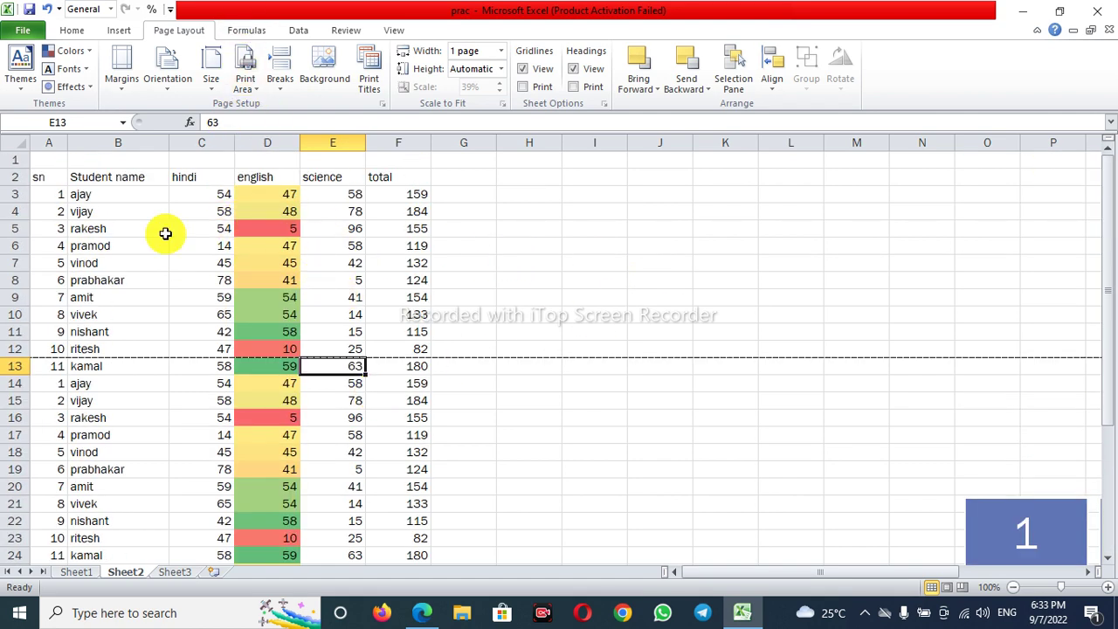
{"action": "key", "text": "ctrl+p"}
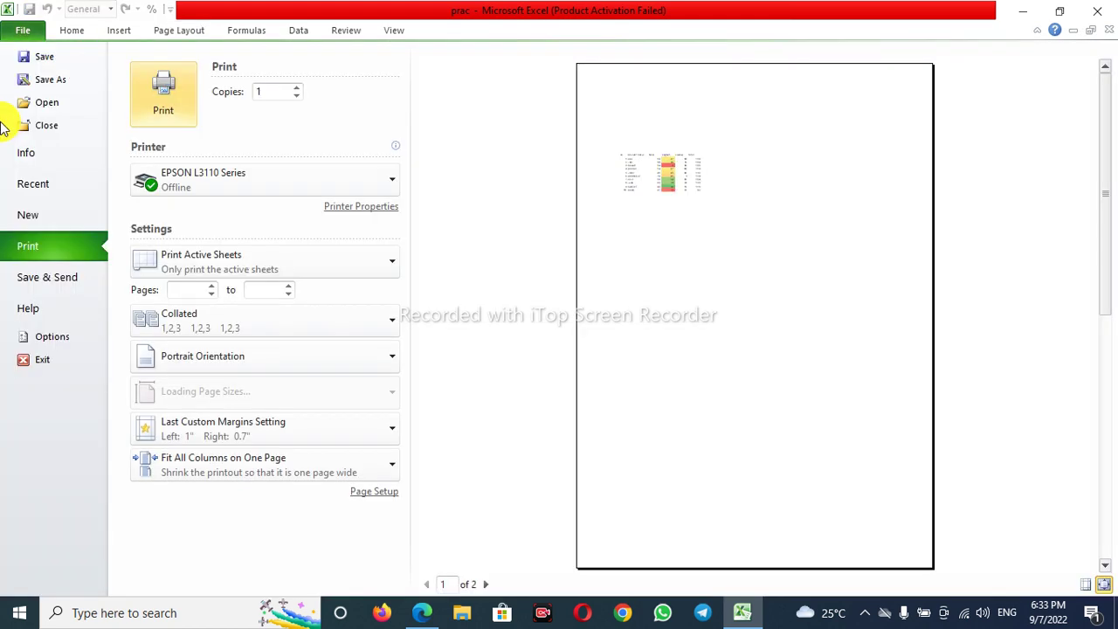
{"action": "scroll", "coordinate": [721, 250], "scroll_direction": "down", "scroll_amount": 1}
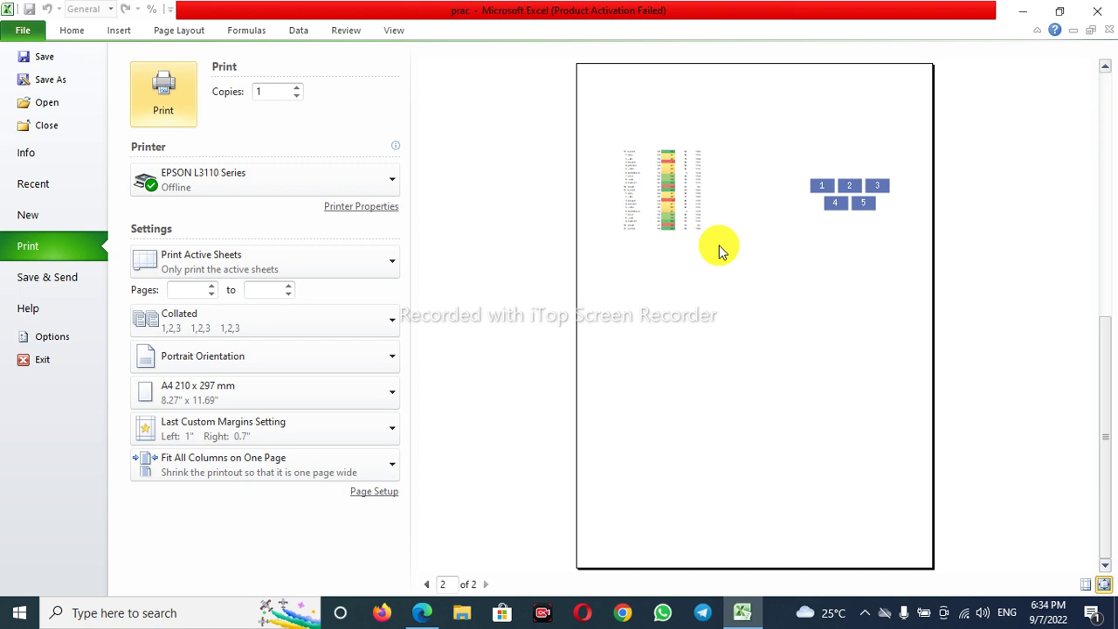
{"action": "scroll", "coordinate": [720, 251], "scroll_direction": "up", "scroll_amount": 1}
{"action": "scroll", "coordinate": [721, 250], "scroll_direction": "down", "scroll_amount": 1}
{"action": "scroll", "coordinate": [721, 251], "scroll_direction": "up", "scroll_amount": 1}
{"action": "scroll", "coordinate": [721, 251], "scroll_direction": "down", "scroll_amount": 1}
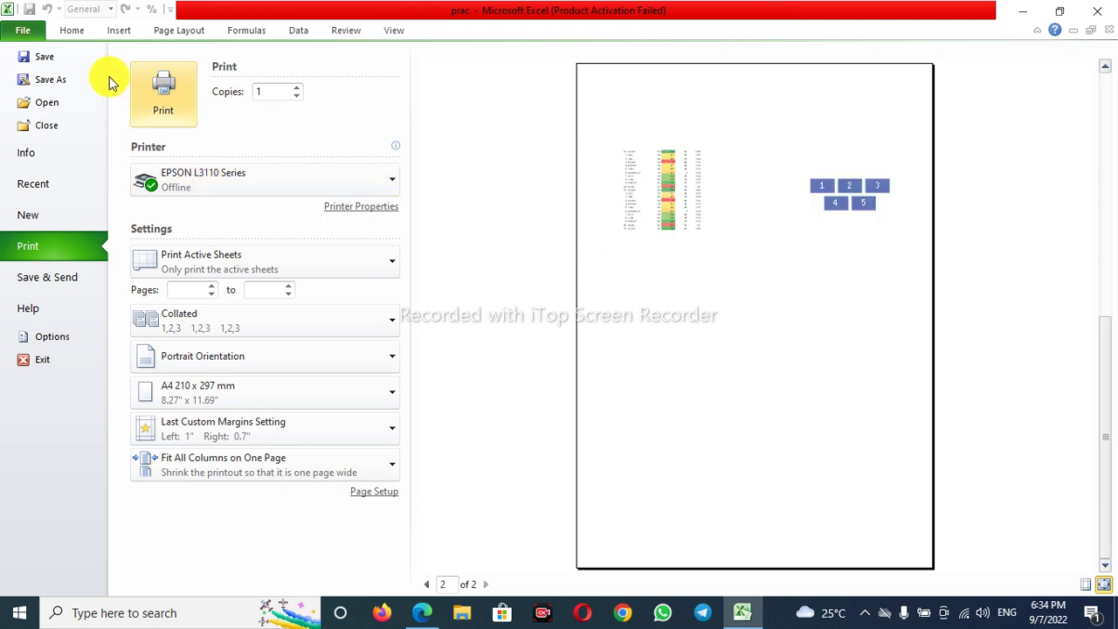
{"action": "key", "text": "Escape"}
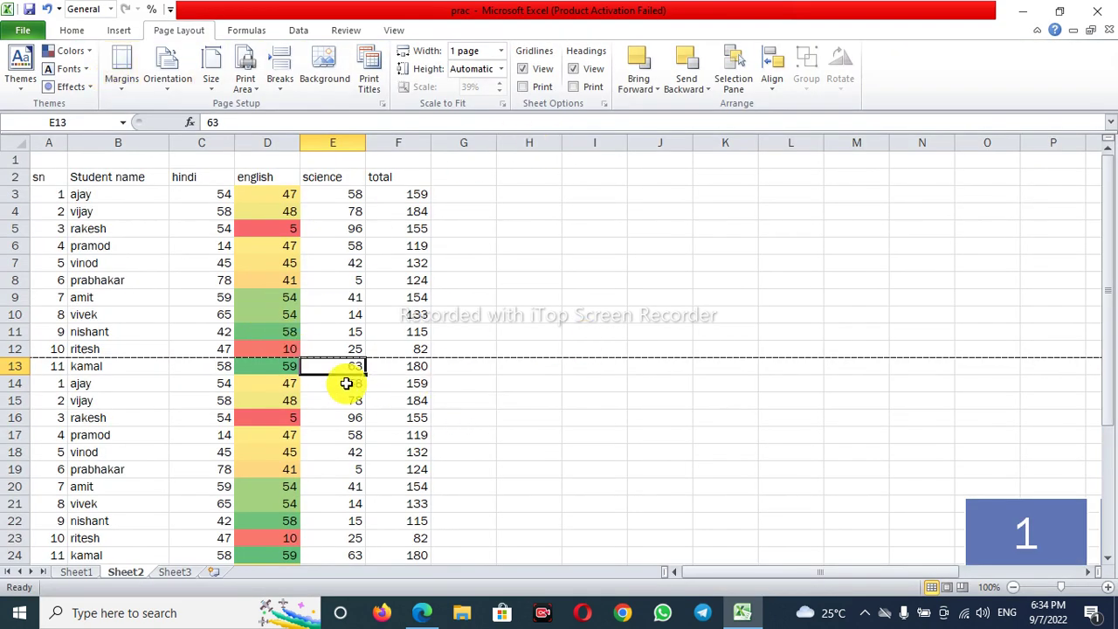
Step: Remove the page break above row 13
{"action": "left_click", "coordinate": [275, 89]}
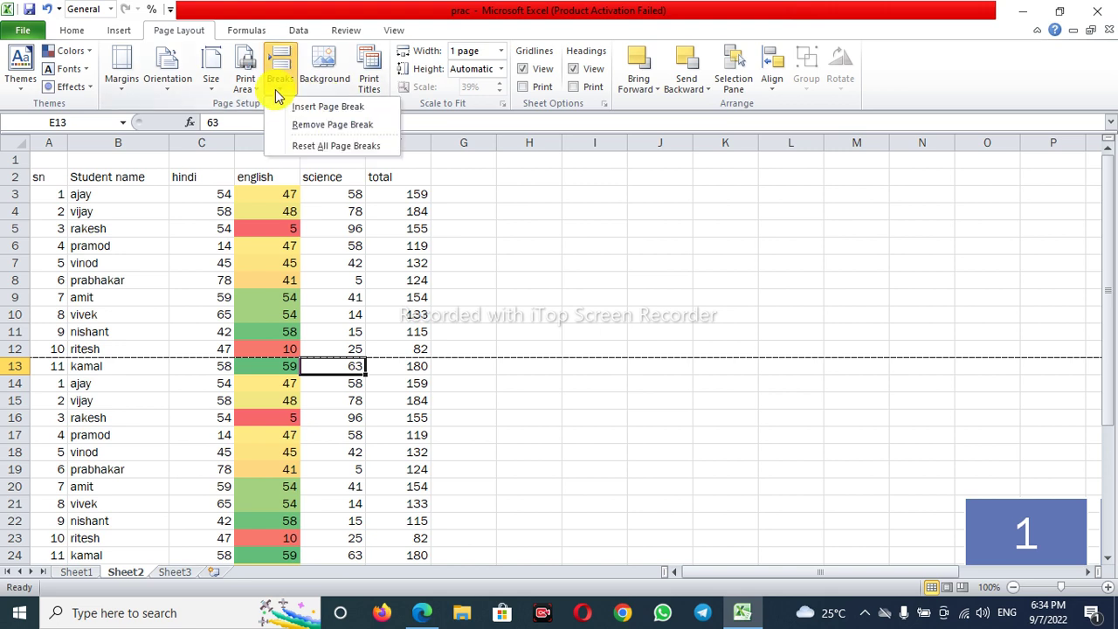
{"action": "left_click", "coordinate": [349, 127]}
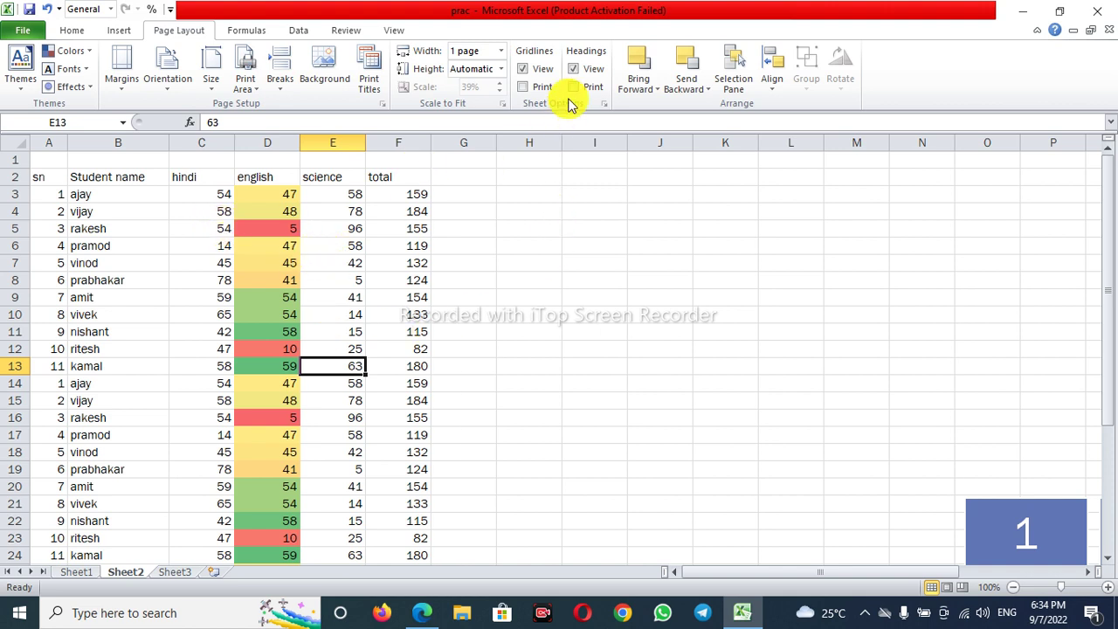
Step: Insert the "Step by step process to make 1,00,000 INR per Month" picture from the dm folder as the sheet background and look over the sheet
{"action": "left_click", "coordinate": [337, 78]}
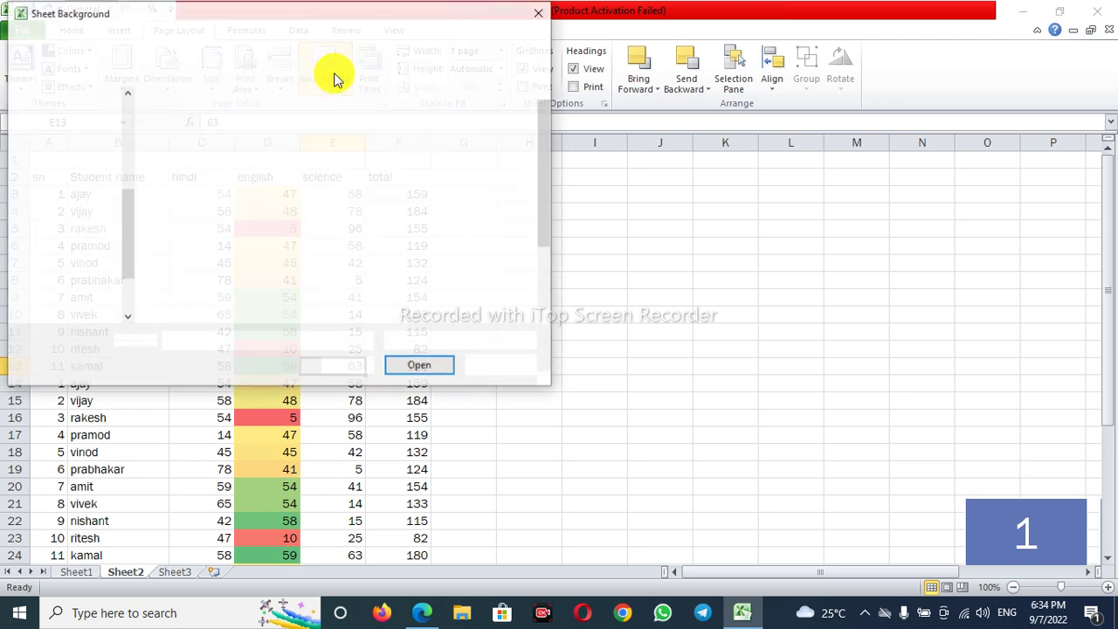
{"action": "left_click", "coordinate": [485, 370]}
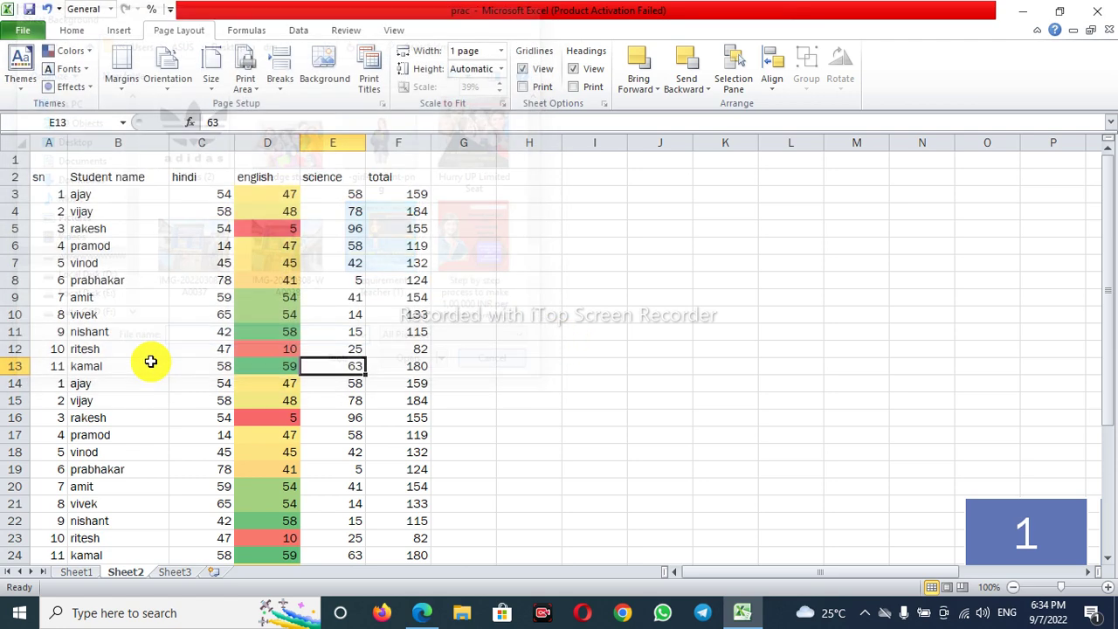
{"action": "left_click", "coordinate": [328, 63]}
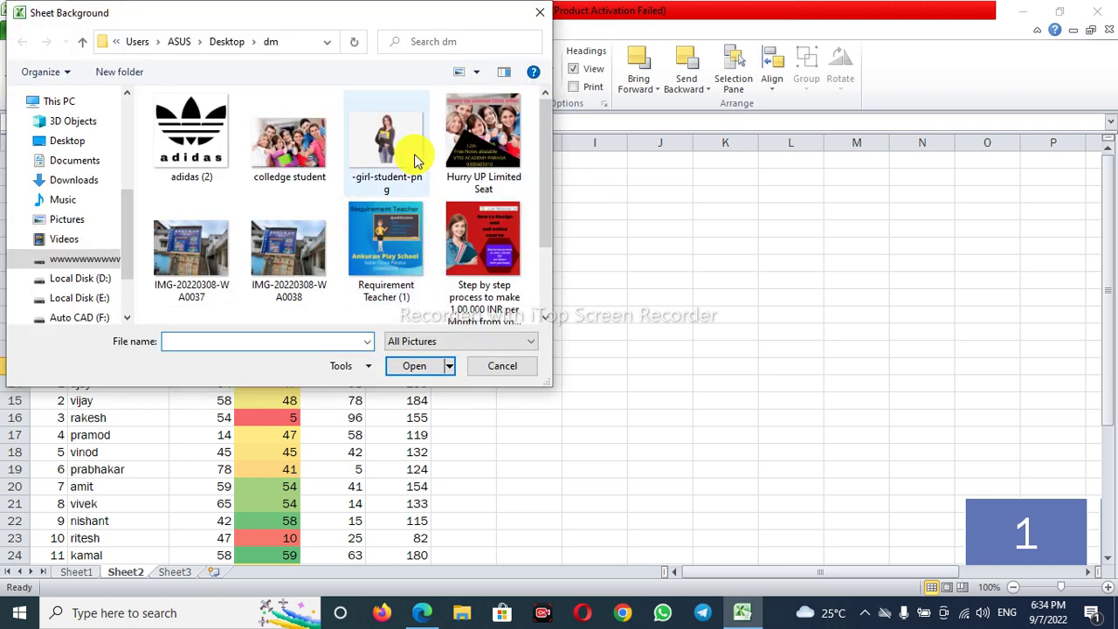
{"action": "left_click", "coordinate": [467, 230]}
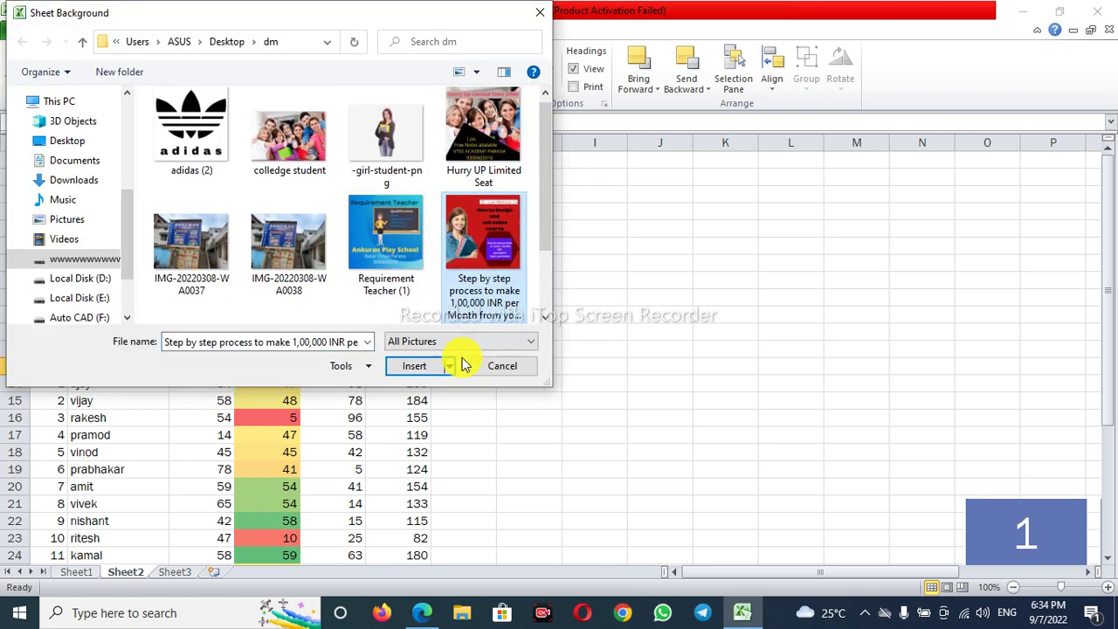
{"action": "left_click", "coordinate": [417, 366]}
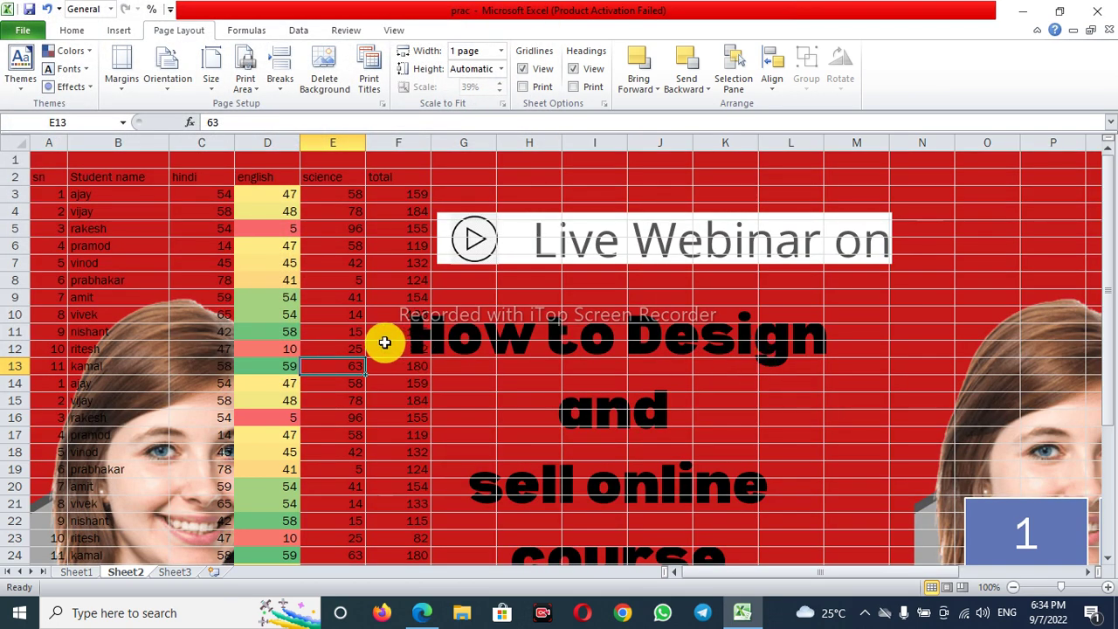
{"action": "scroll", "coordinate": [380, 342], "scroll_direction": "down", "scroll_amount": 19}
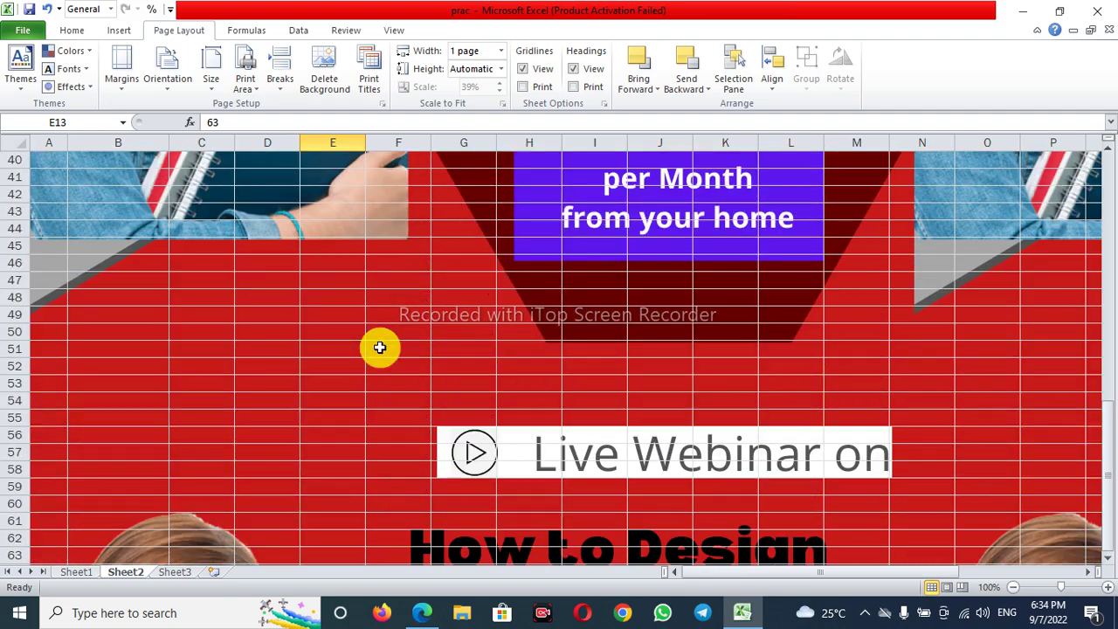
{"action": "scroll", "coordinate": [380, 347], "scroll_direction": "up", "scroll_amount": 19}
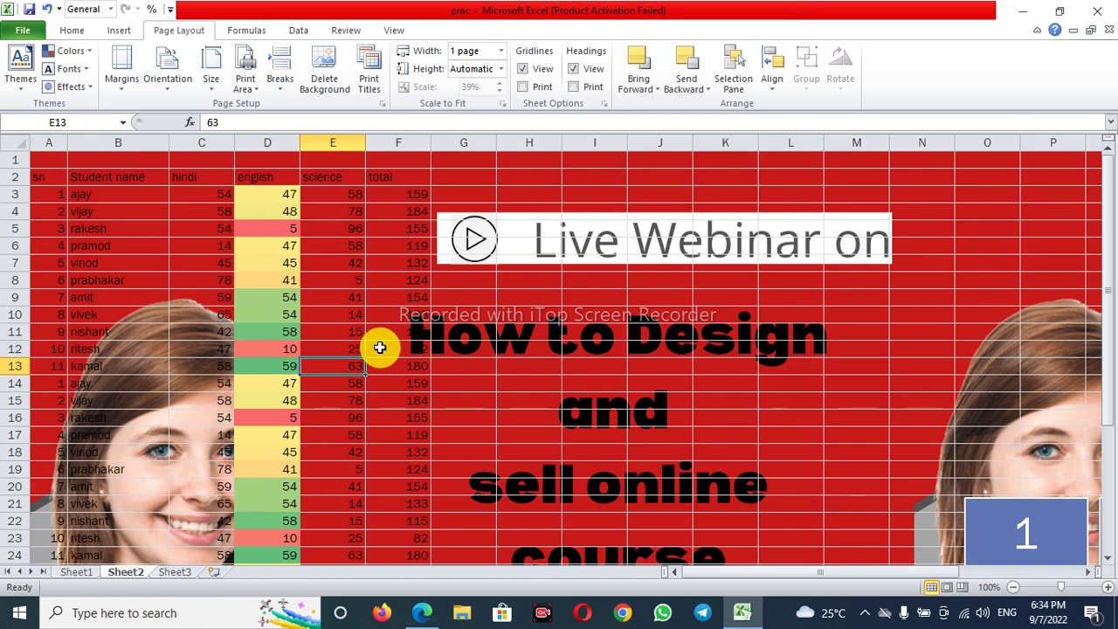
Step: Check how the sheet with its background picture looks in the print preview, and delete the sheet background
{"action": "key", "text": "ctrl+p"}
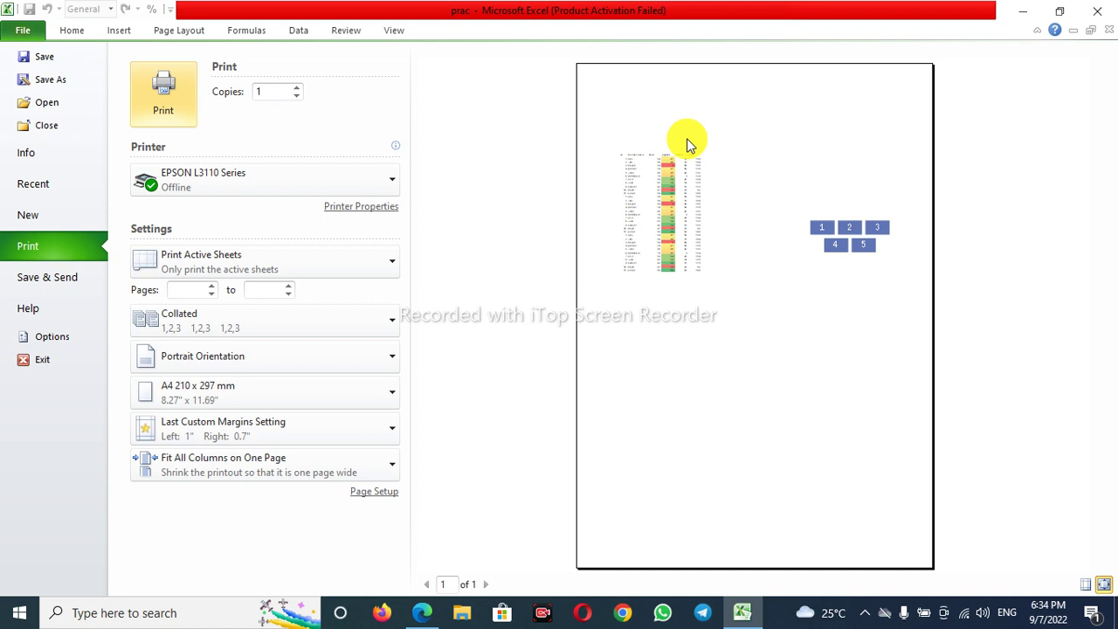
{"action": "key", "text": "Escape"}
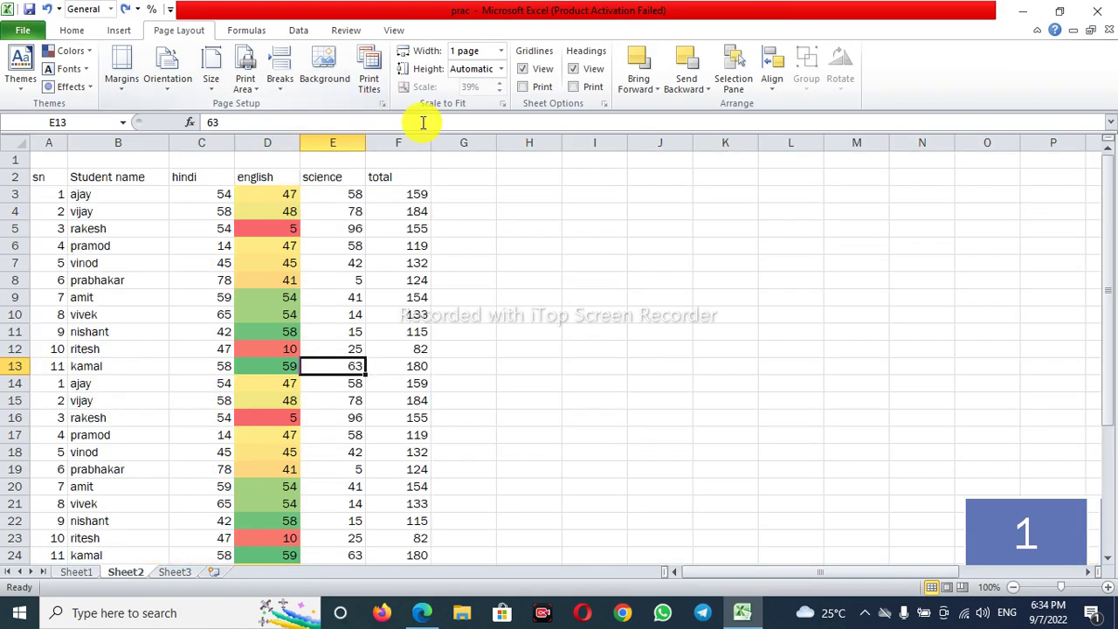
{"action": "left_click", "coordinate": [368, 77]}
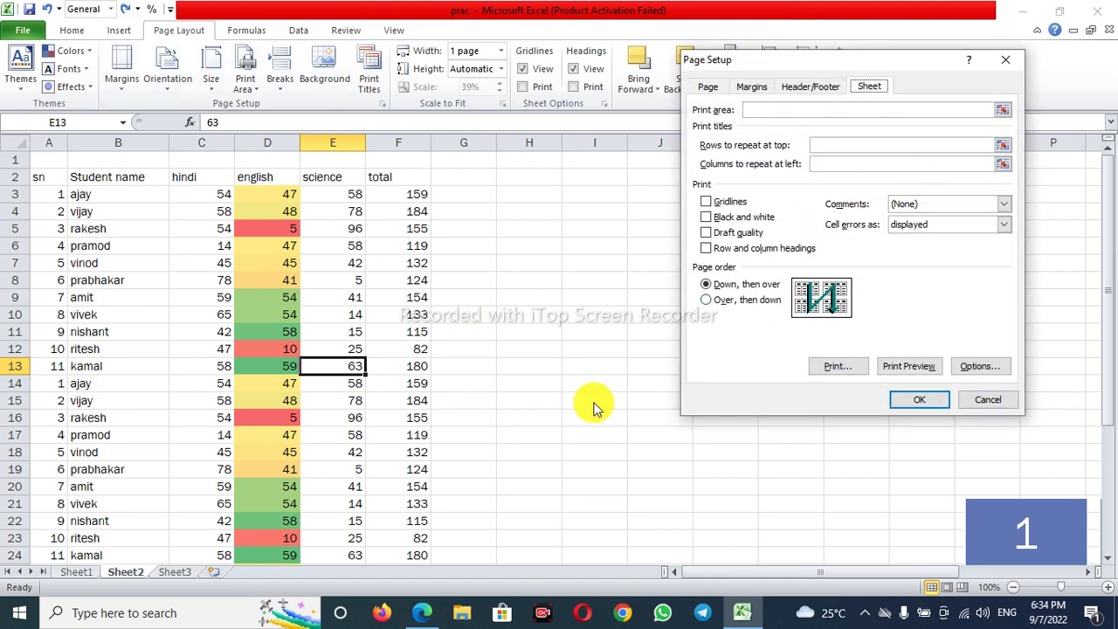
{"action": "left_click", "coordinate": [990, 401]}
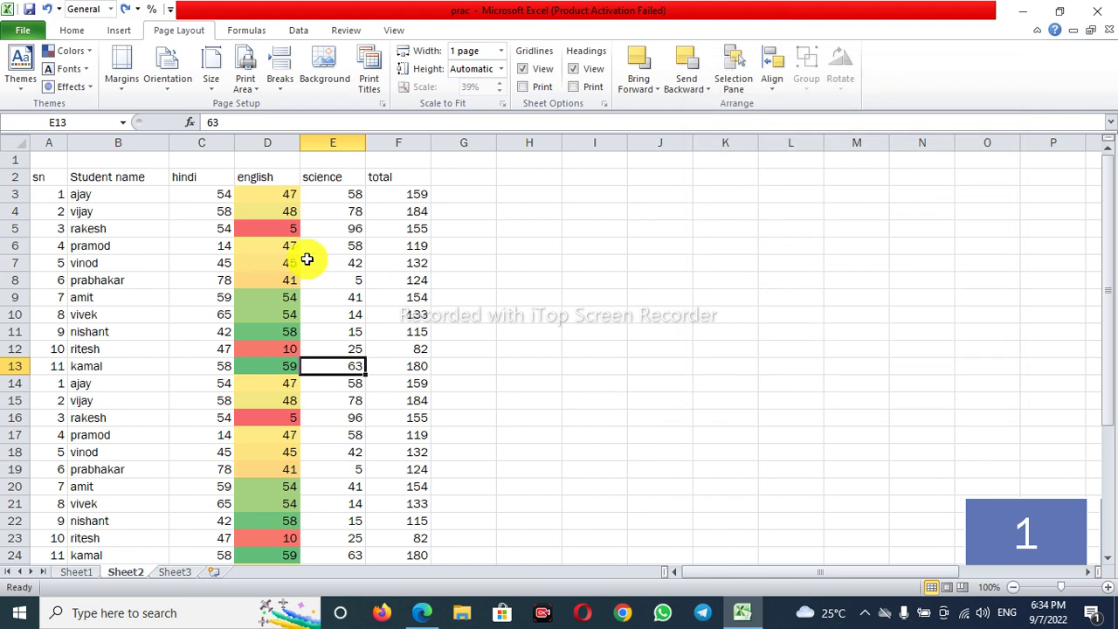
Step: Set the print width scaling to Automatic and check the sheet in the print preview
{"action": "left_click", "coordinate": [501, 52]}
{"action": "left_click", "coordinate": [489, 70]}
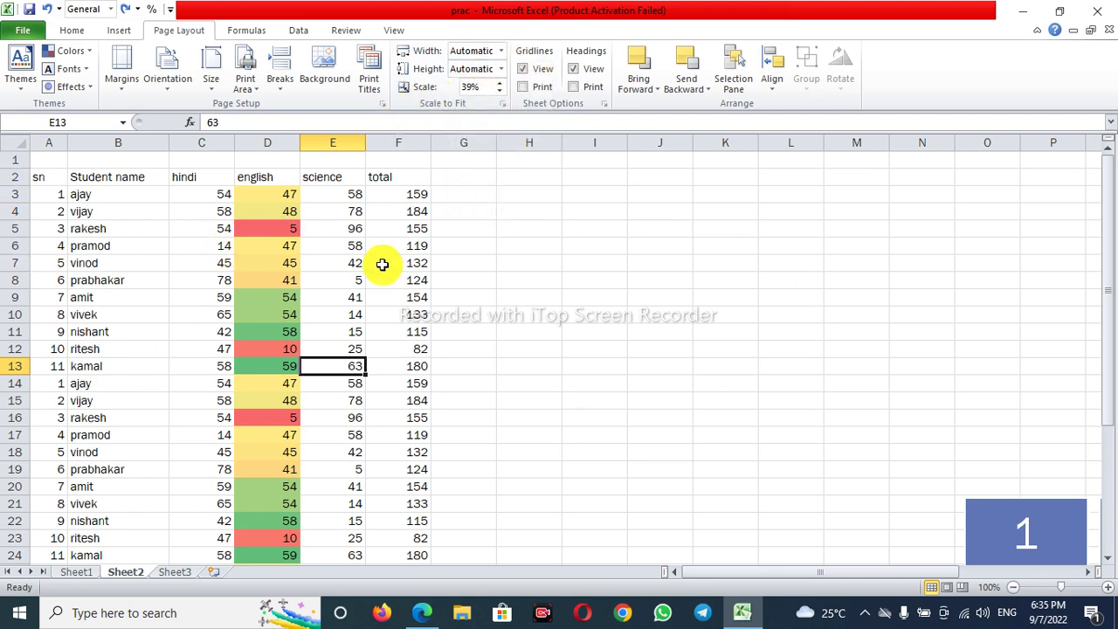
{"action": "scroll", "coordinate": [310, 262], "scroll_direction": "down", "scroll_amount": 4}
{"action": "scroll", "coordinate": [304, 264], "scroll_direction": "up", "scroll_amount": 4}
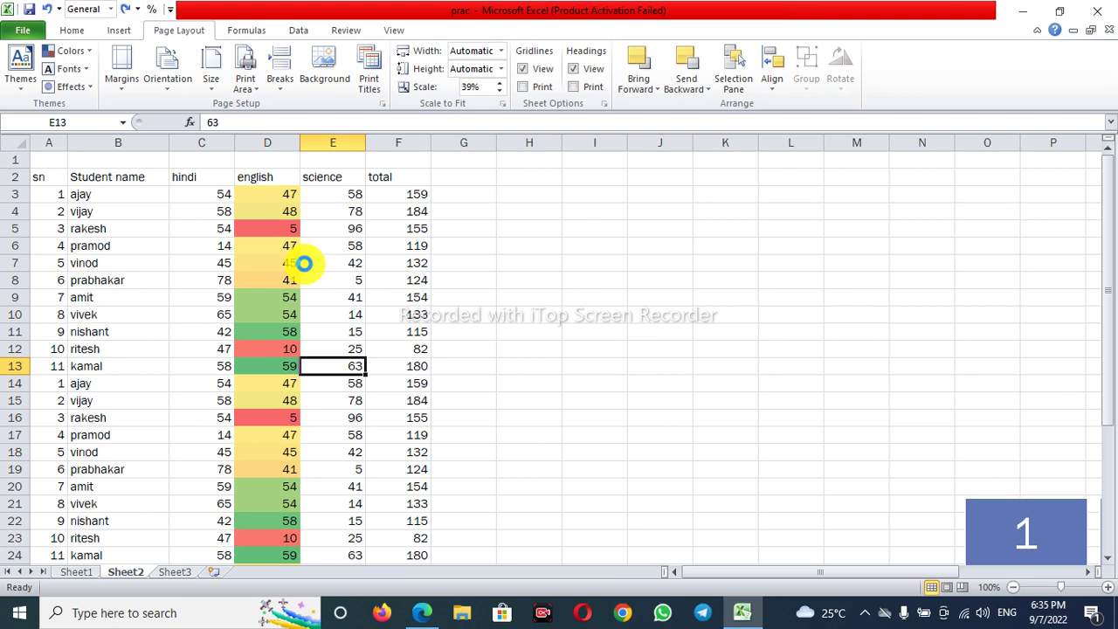
{"action": "key", "text": "ctrl+p"}
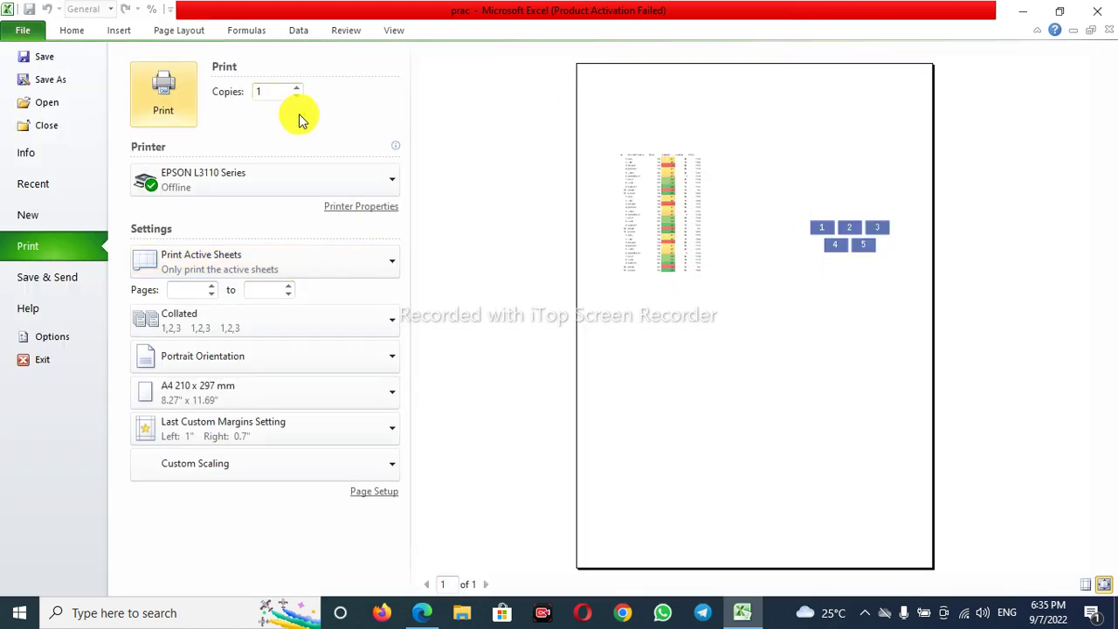
{"action": "key", "text": "Escape"}
Step: Set the print scale to 100% and inspect where the page break lines fall around the marks table and numbered boxes
{"action": "scroll", "coordinate": [360, 337], "scroll_direction": "down", "scroll_amount": 7}
{"action": "scroll", "coordinate": [361, 334], "scroll_direction": "up", "scroll_amount": 3}
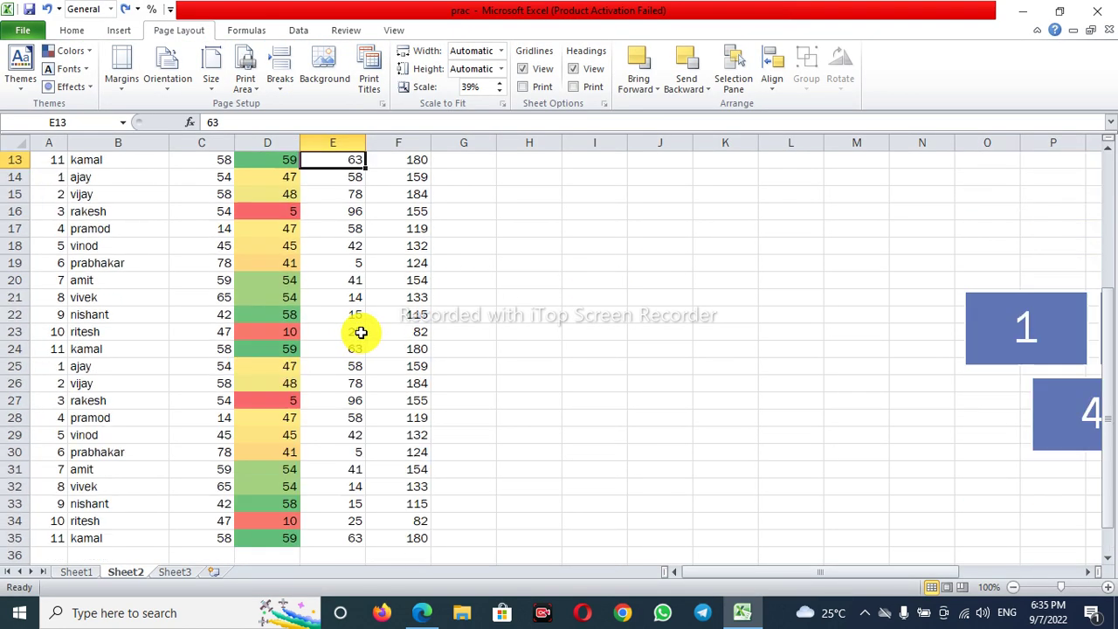
{"action": "scroll", "coordinate": [361, 333], "scroll_direction": "up", "scroll_amount": 4}
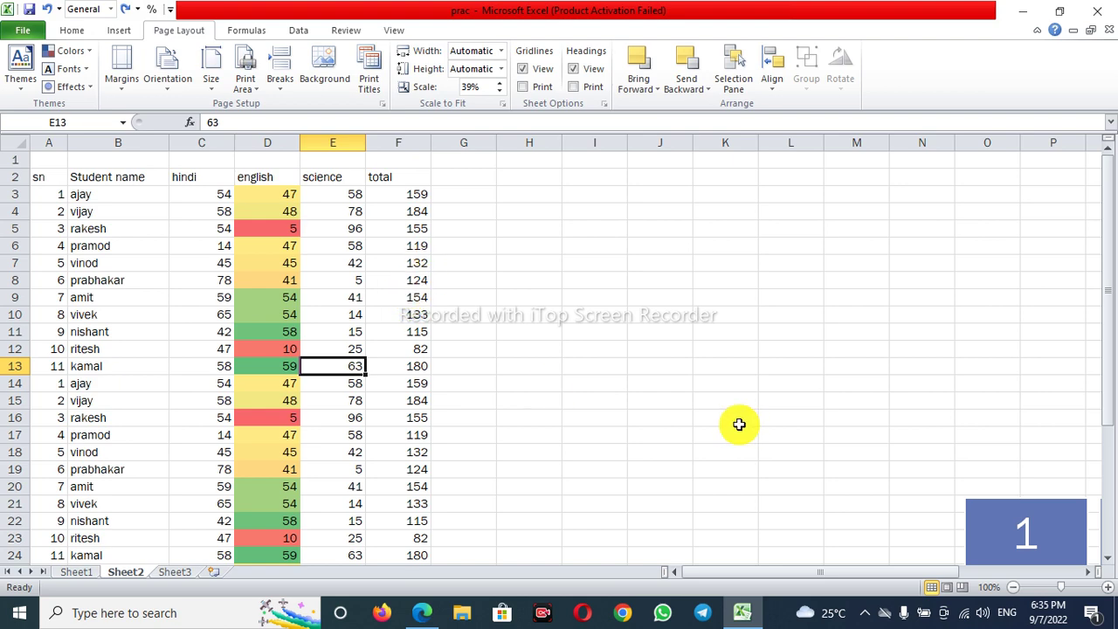
{"action": "scroll", "coordinate": [524, 372], "scroll_direction": "down", "scroll_amount": 4}
{"action": "scroll", "coordinate": [274, 446], "scroll_direction": "down", "scroll_amount": 6}
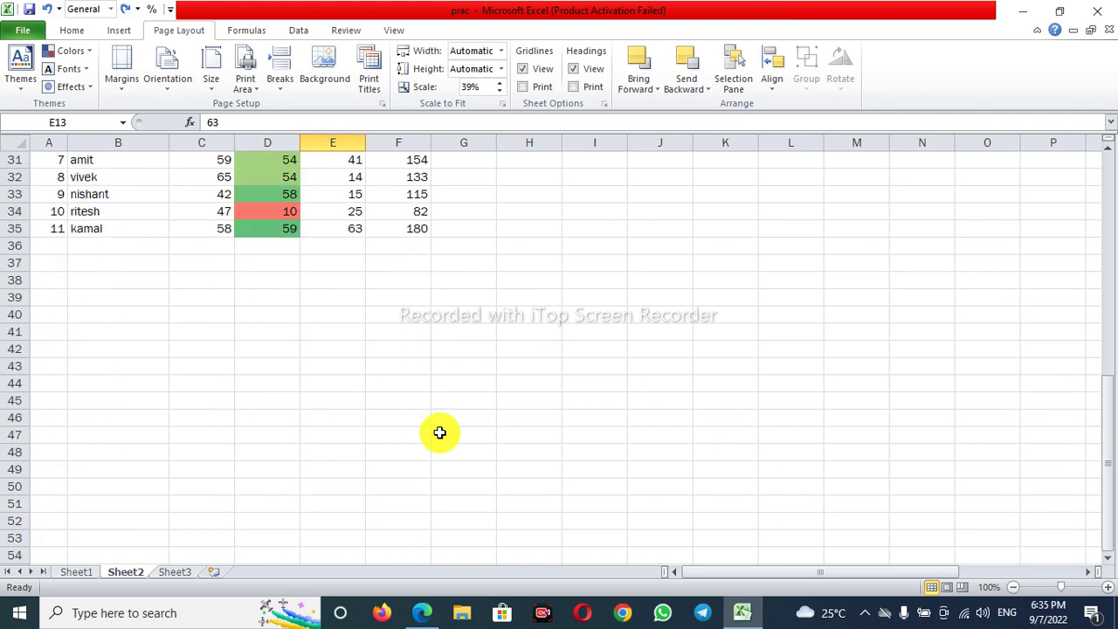
{"action": "scroll", "coordinate": [582, 442], "scroll_direction": "up", "scroll_amount": 10}
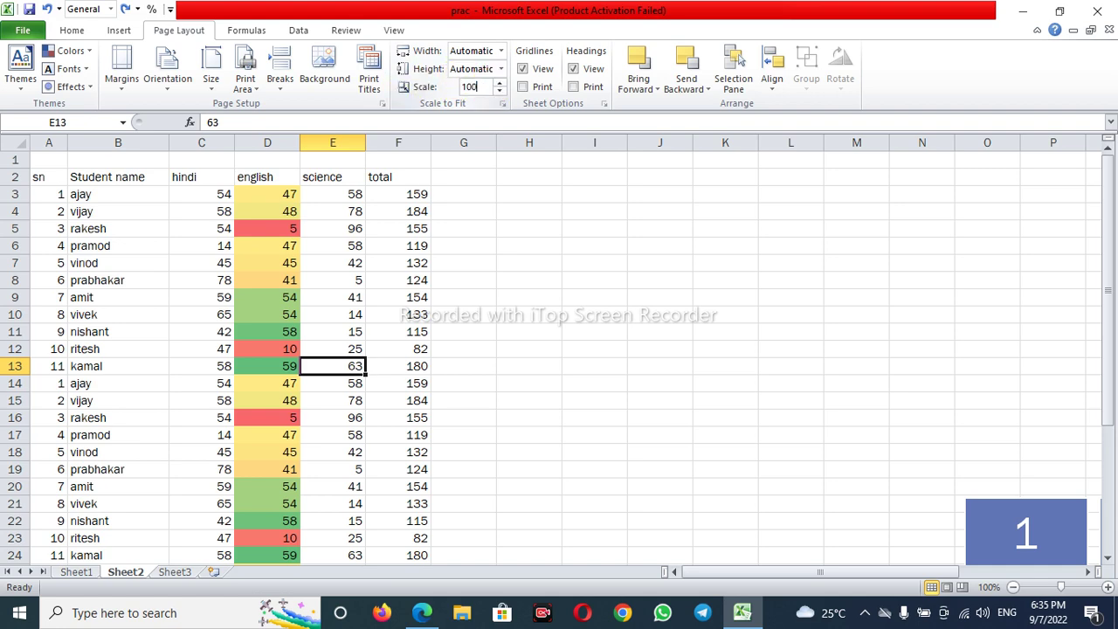
{"action": "left_click", "coordinate": [499, 244]}
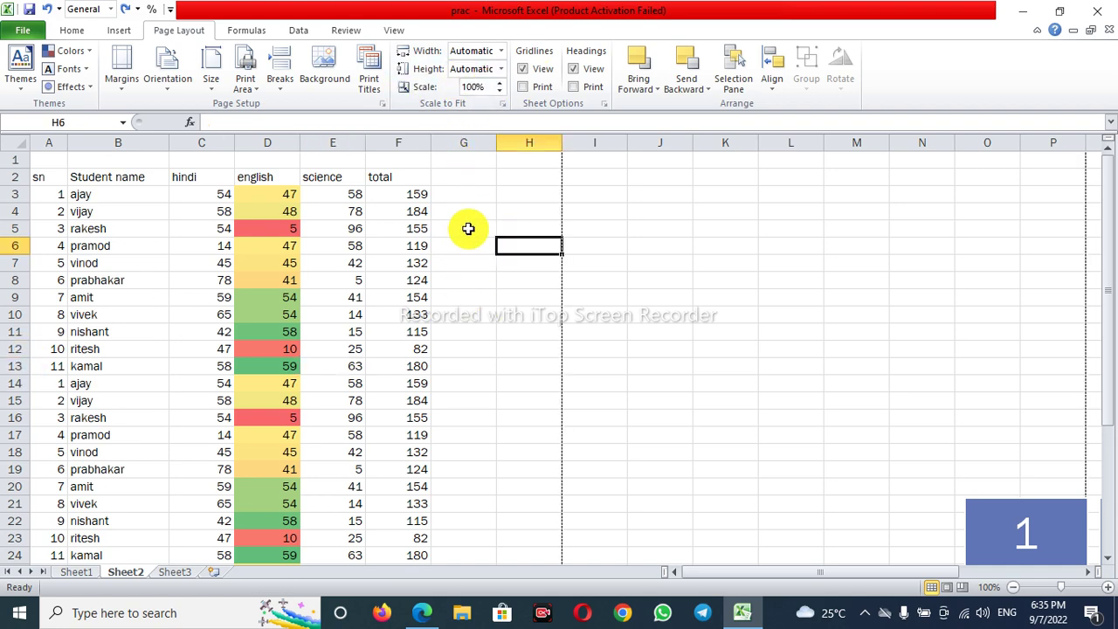
{"action": "scroll", "coordinate": [471, 259], "scroll_direction": "down", "scroll_amount": 10}
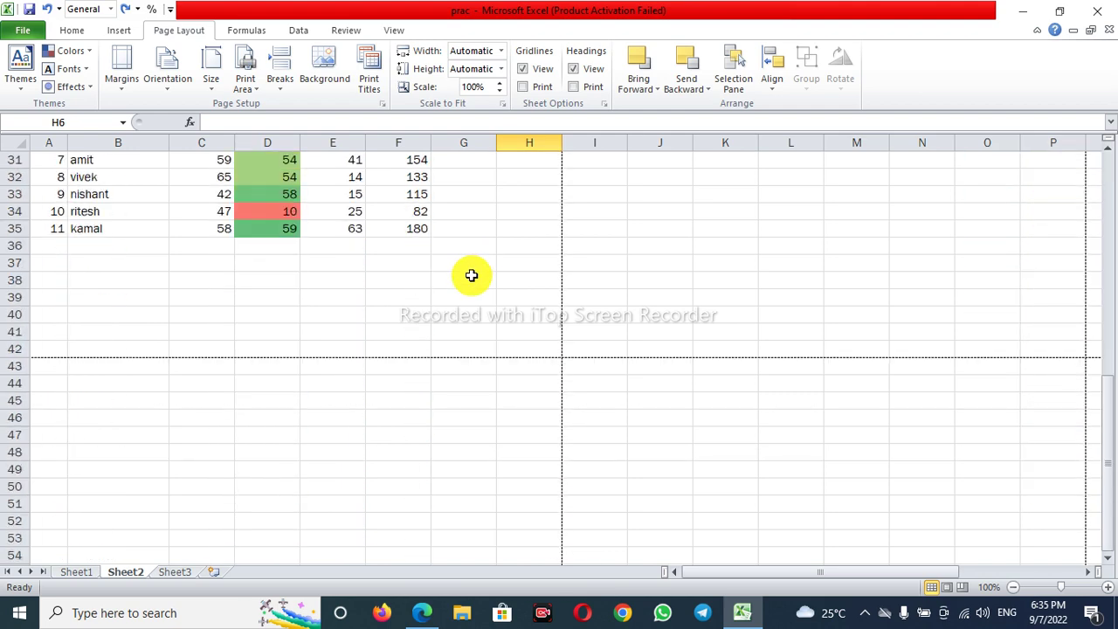
{"action": "scroll", "coordinate": [367, 340], "scroll_direction": "up", "scroll_amount": 5}
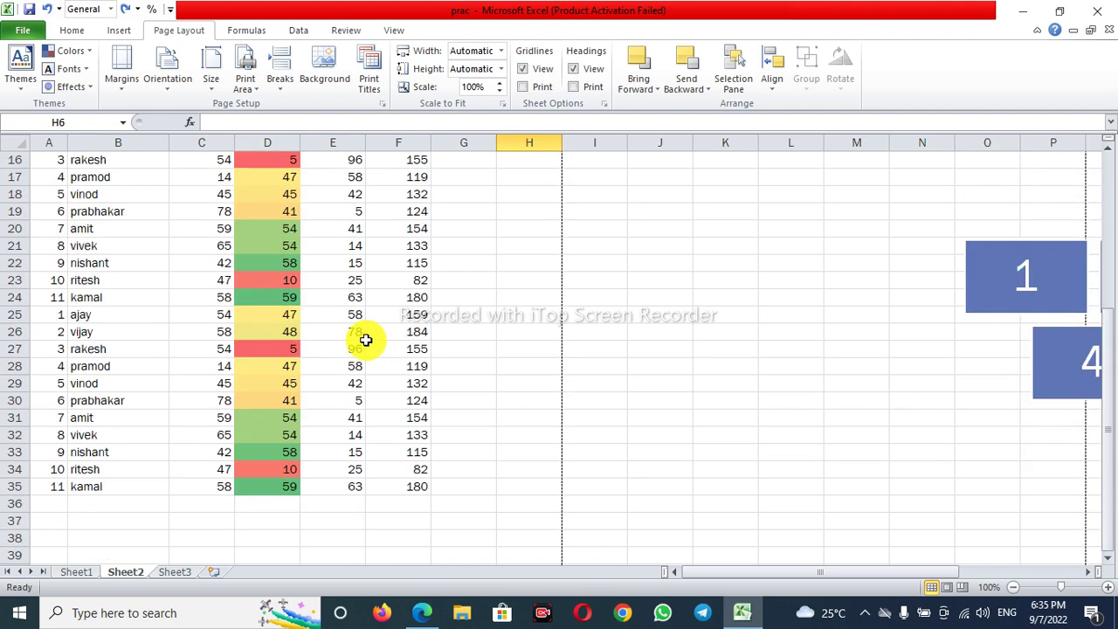
{"action": "scroll", "coordinate": [367, 339], "scroll_direction": "up", "scroll_amount": 4}
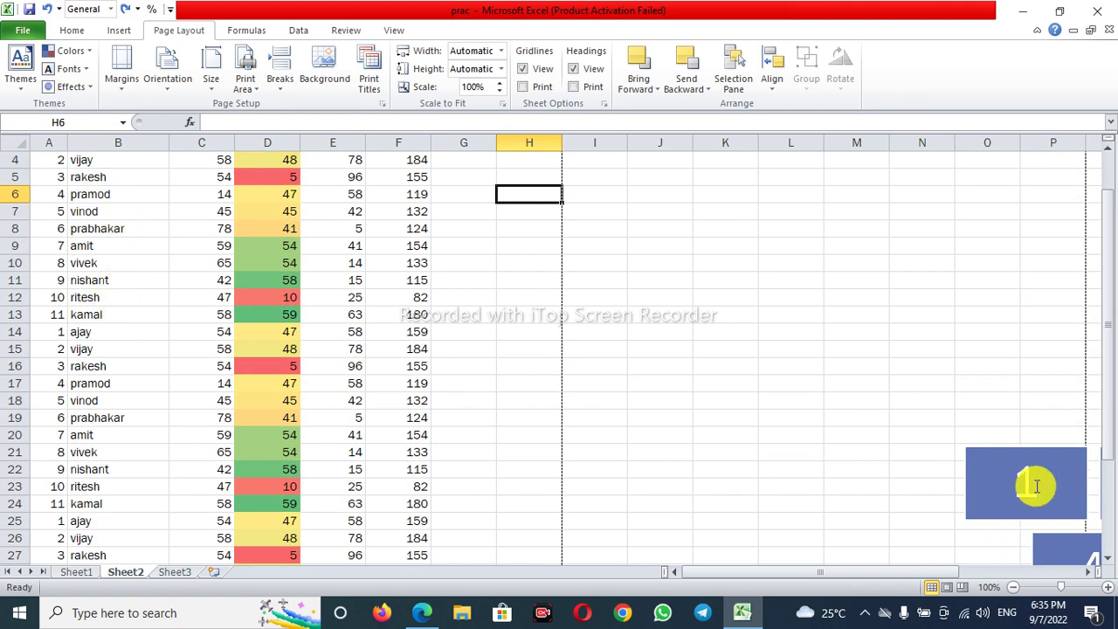
{"action": "scroll", "coordinate": [280, 402], "scroll_direction": "down", "scroll_amount": 4}
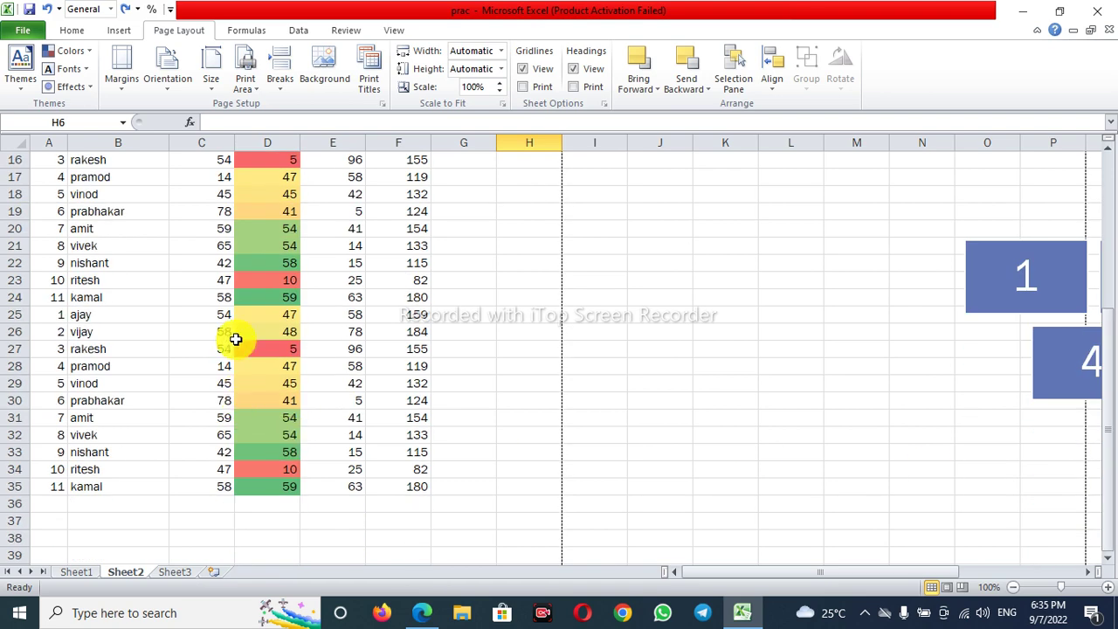
{"action": "left_click_drag", "start_coordinate": [96, 194], "coordinate": [423, 464]}
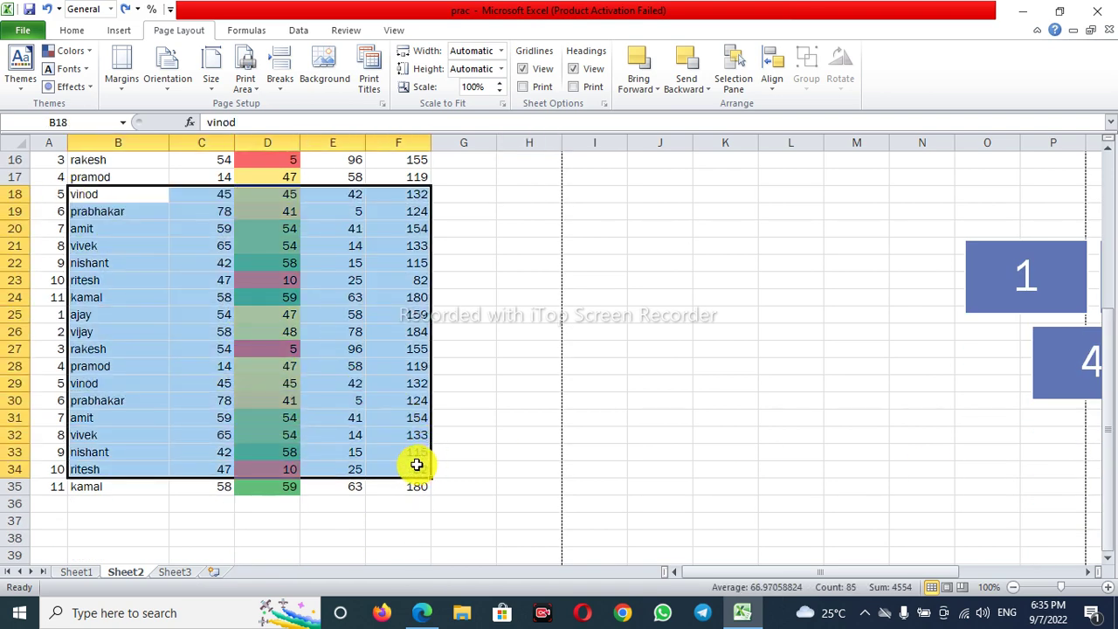
{"action": "key", "text": "ctrl+c"}
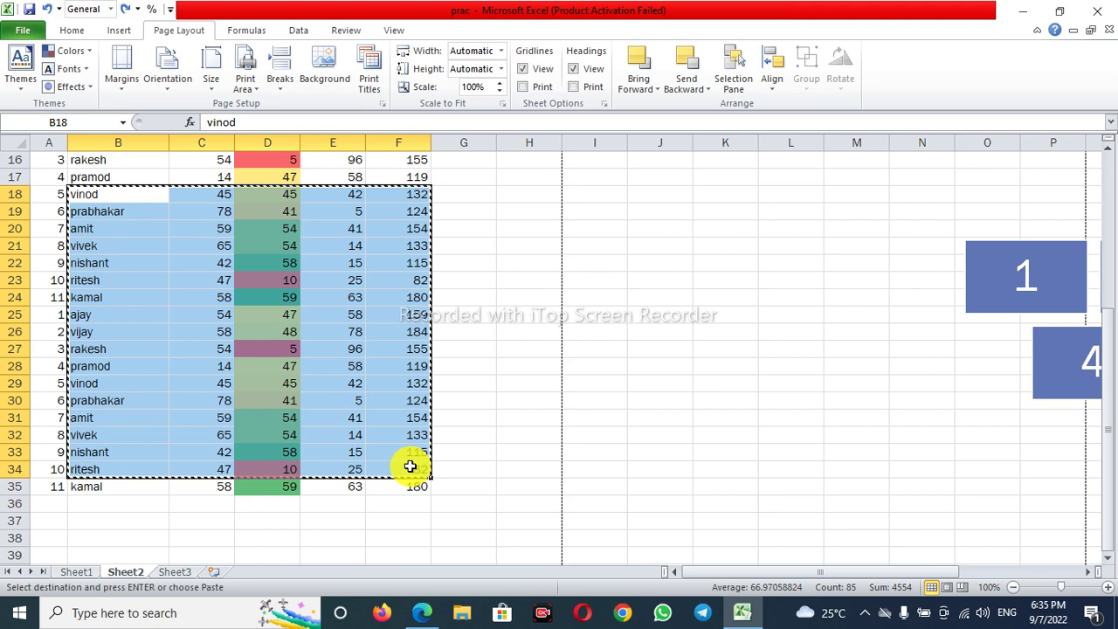
{"action": "scroll", "coordinate": [411, 467], "scroll_direction": "down", "scroll_amount": 5}
{"action": "left_click", "coordinate": [46, 383]}
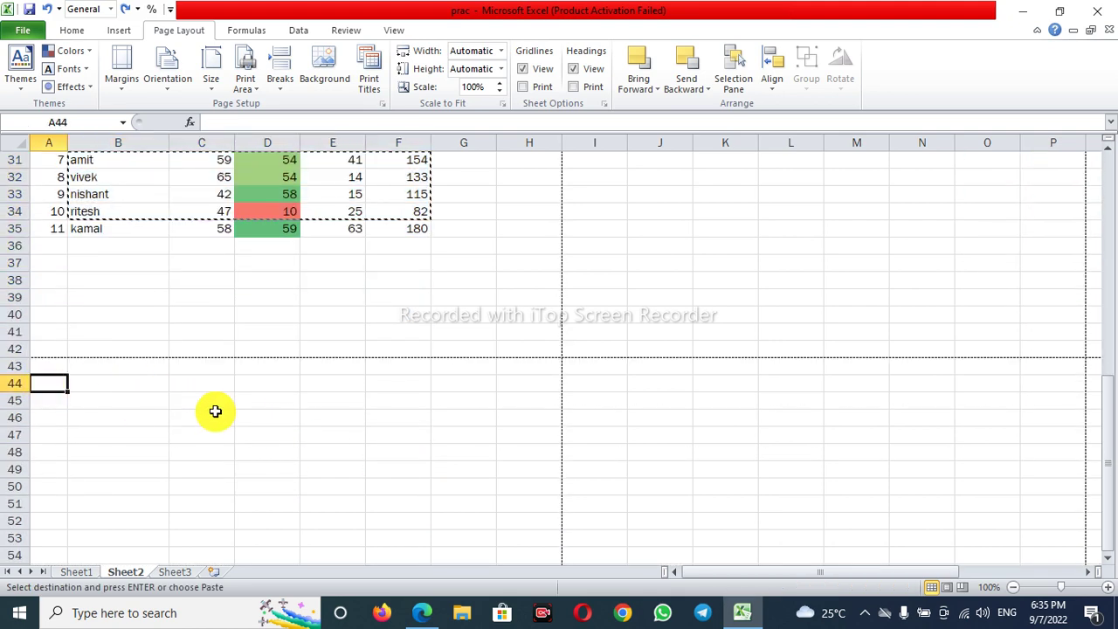
{"action": "left_click", "coordinate": [141, 381]}
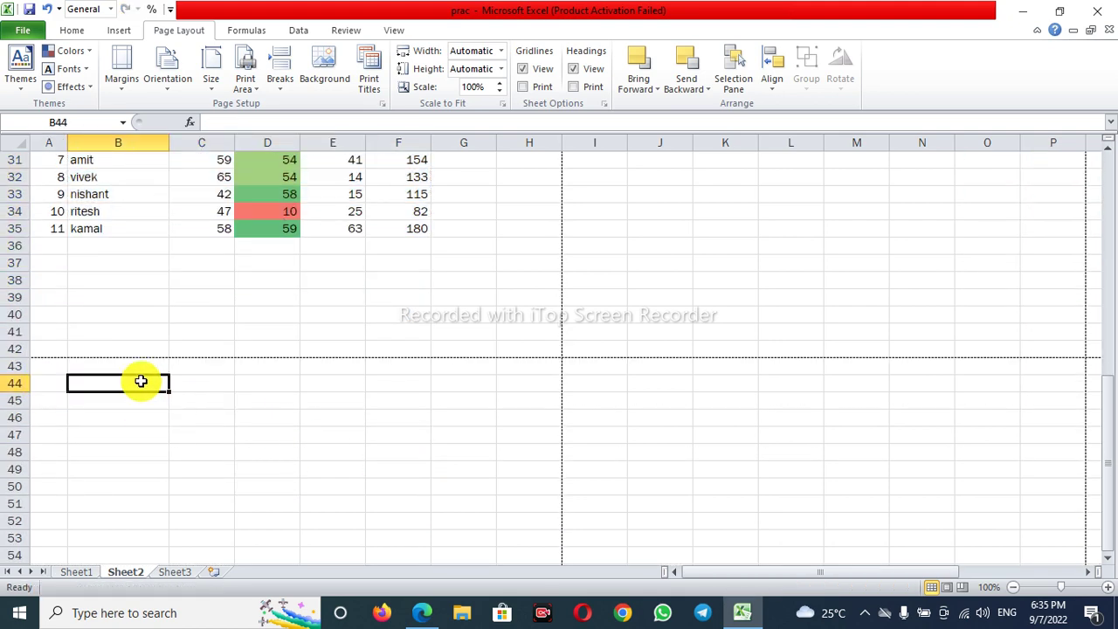
Step: Copy the marks rows A24:F34 and paste them below the horizontal page break, starting at cell B45
{"action": "scroll", "coordinate": [184, 312], "scroll_direction": "up", "scroll_amount": 3}
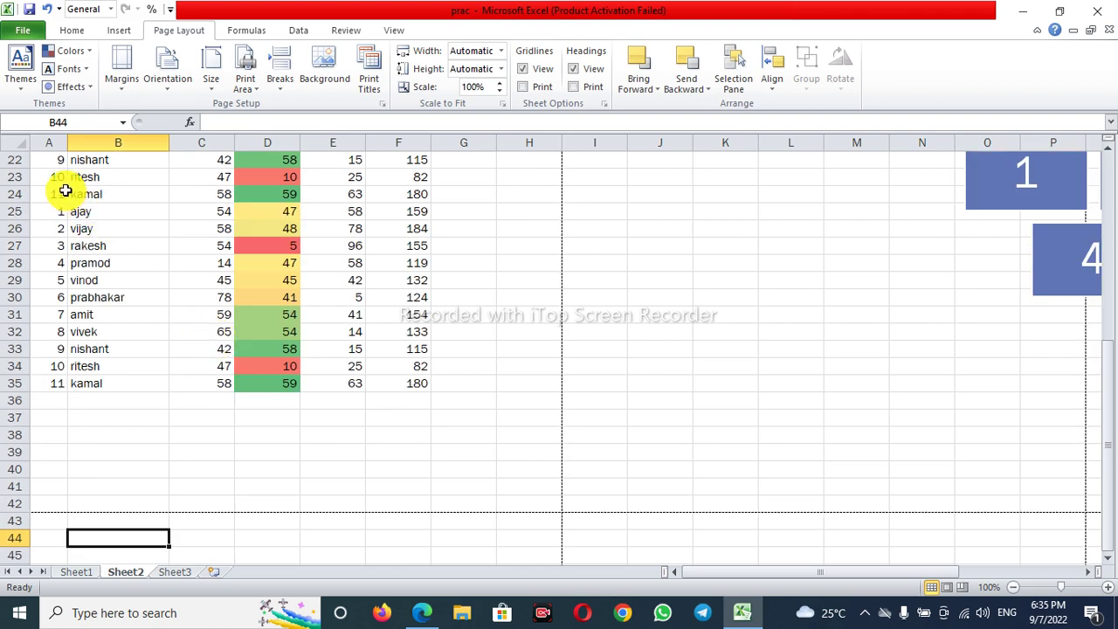
{"action": "left_click_drag", "start_coordinate": [63, 192], "coordinate": [383, 363]}
{"action": "key", "text": "ctrl+c"}
{"action": "scroll", "coordinate": [198, 529], "scroll_direction": "down", "scroll_amount": 3}
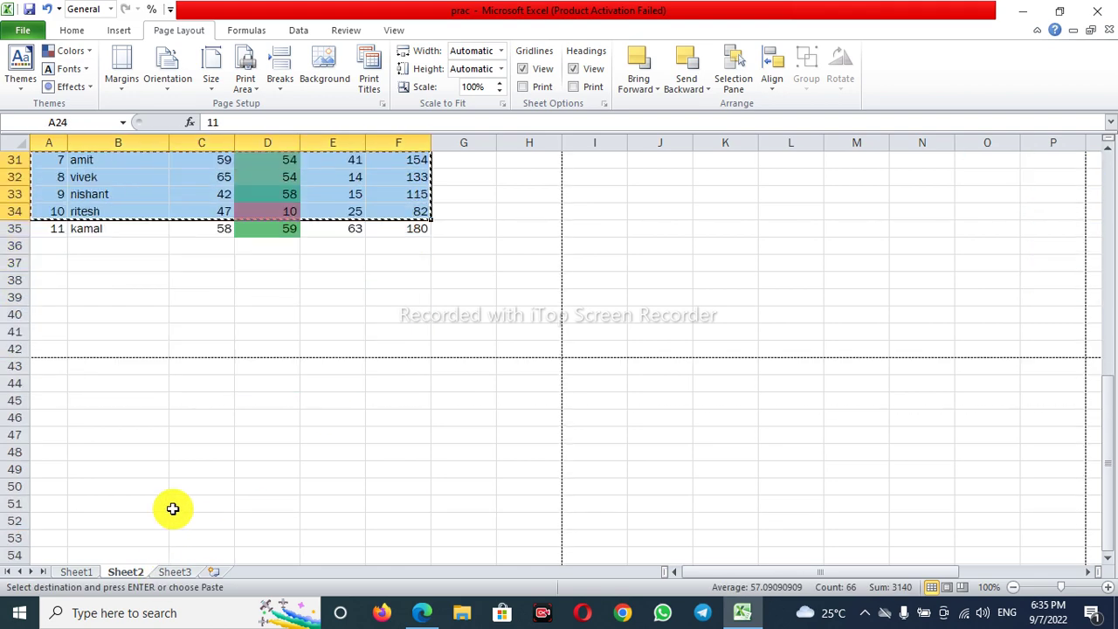
{"action": "left_click_drag", "start_coordinate": [86, 400], "coordinate": [225, 469]}
{"action": "left_click_drag", "start_coordinate": [480, 539], "coordinate": [480, 539]}
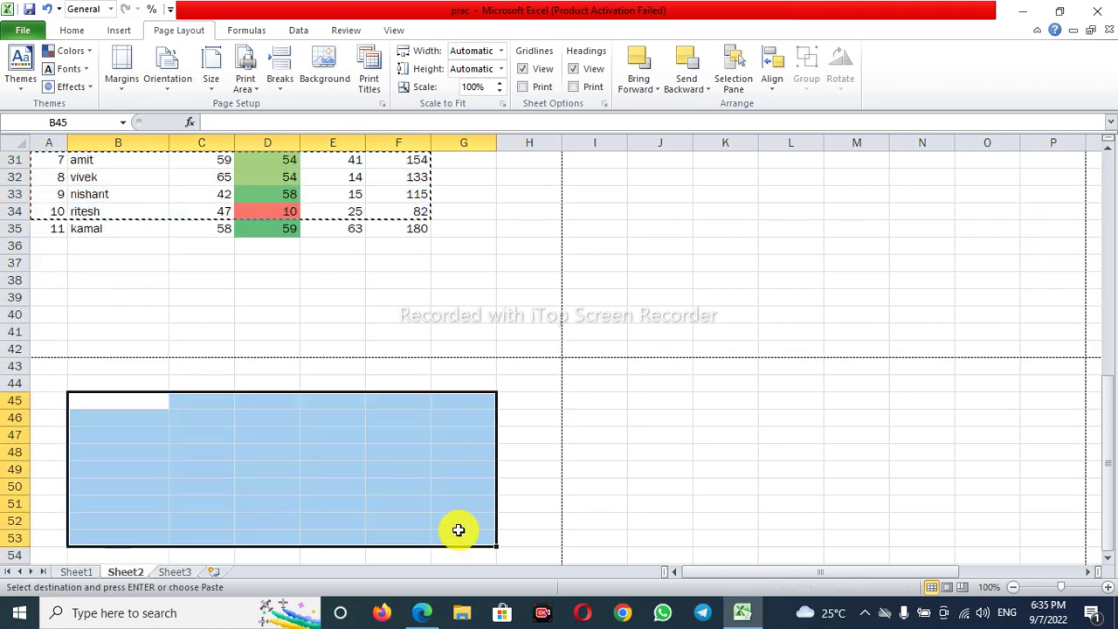
{"action": "key", "text": "ctrl+v"}
{"action": "left_click", "coordinate": [726, 452]}
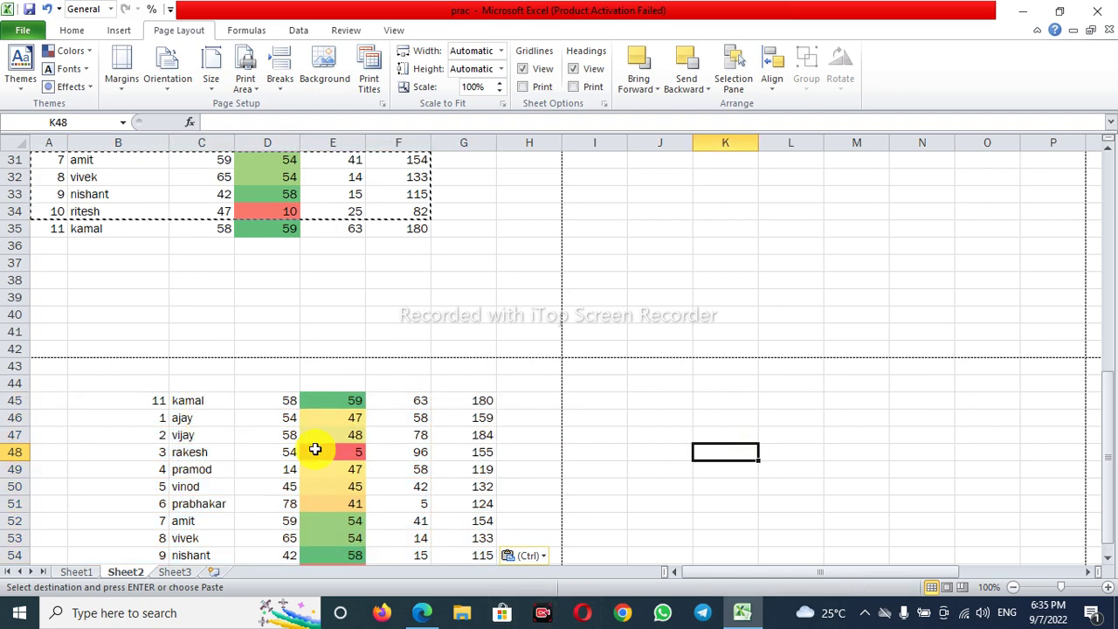
{"action": "scroll", "coordinate": [297, 262], "scroll_direction": "up", "scroll_amount": 4}
{"action": "key", "text": "Escape"}
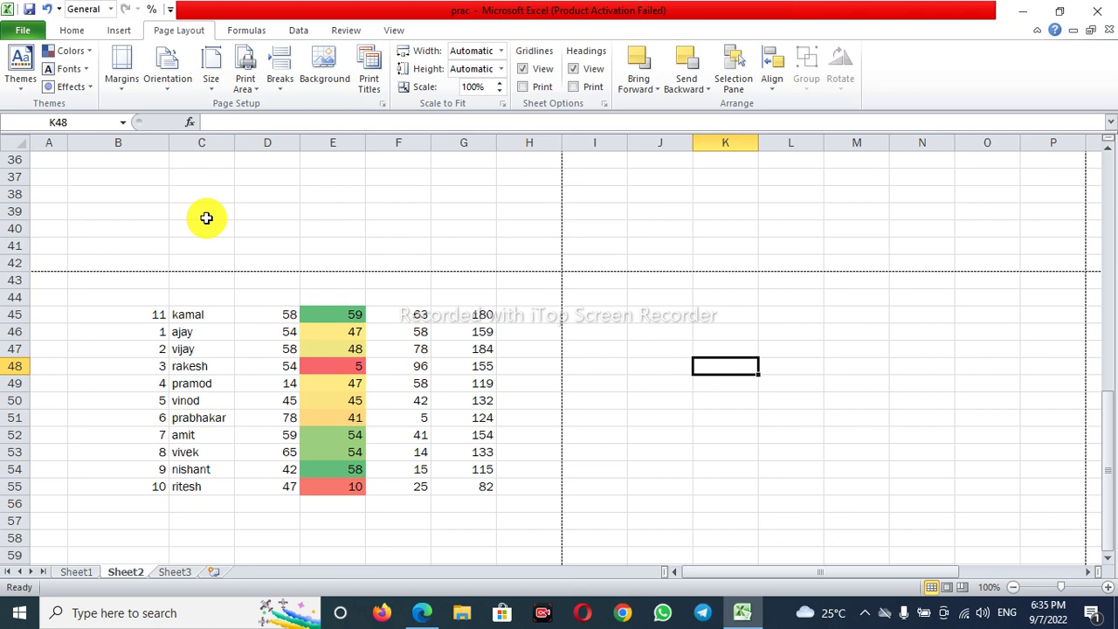
Step: Examine each page of the print preview to see how the marks data and the numbered boxes are split across pages
{"action": "key", "text": "ctrl+p"}
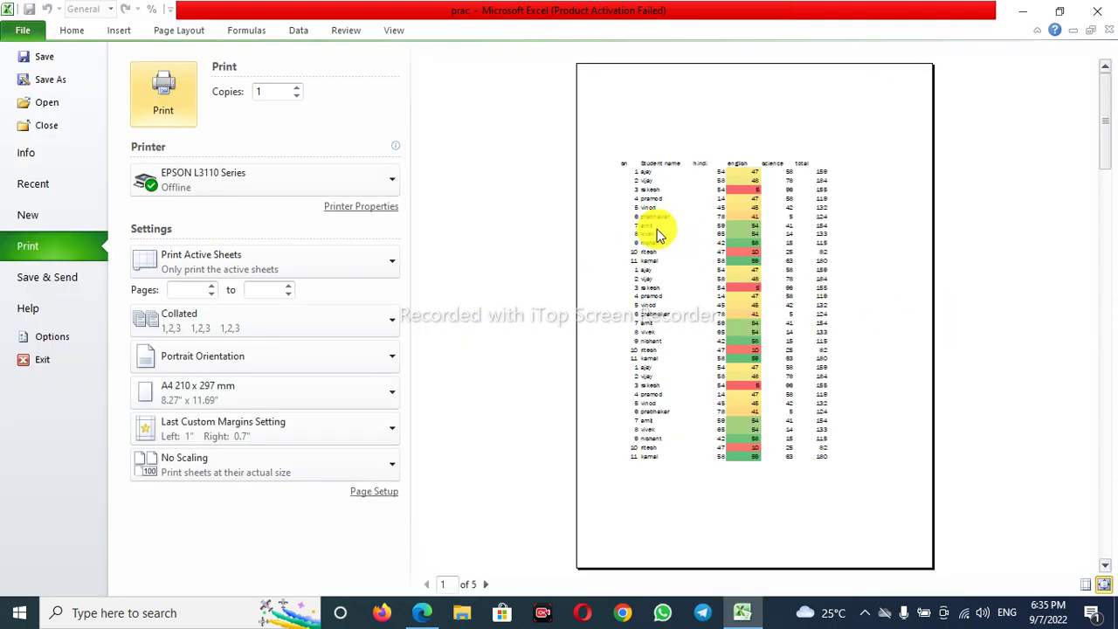
{"action": "scroll", "coordinate": [734, 408], "scroll_direction": "down", "scroll_amount": 1}
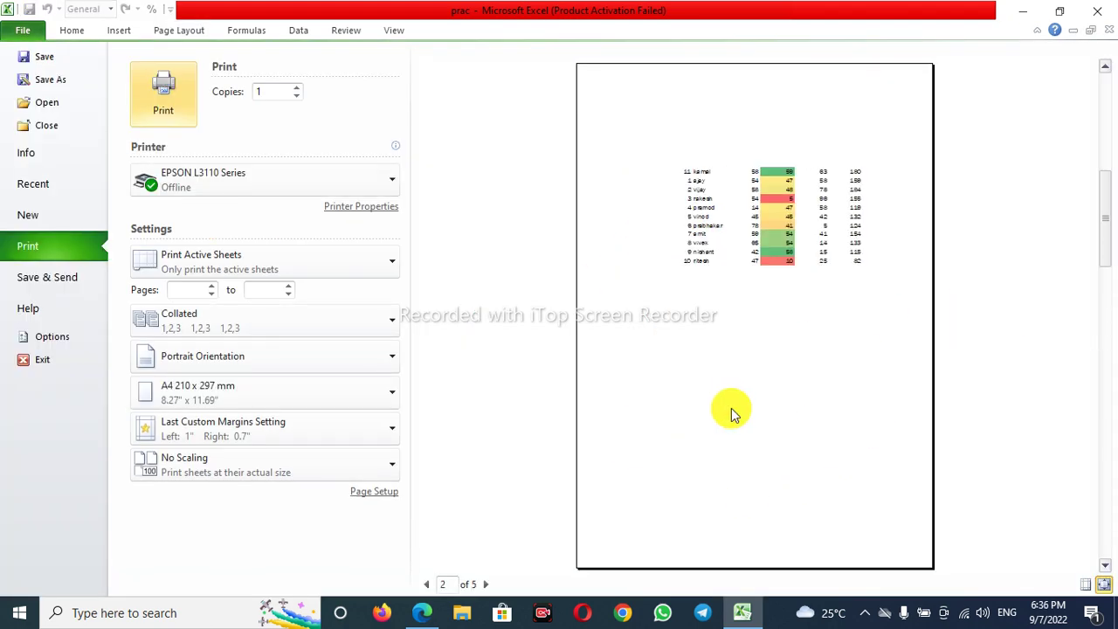
{"action": "scroll", "coordinate": [743, 247], "scroll_direction": "down", "scroll_amount": 1}
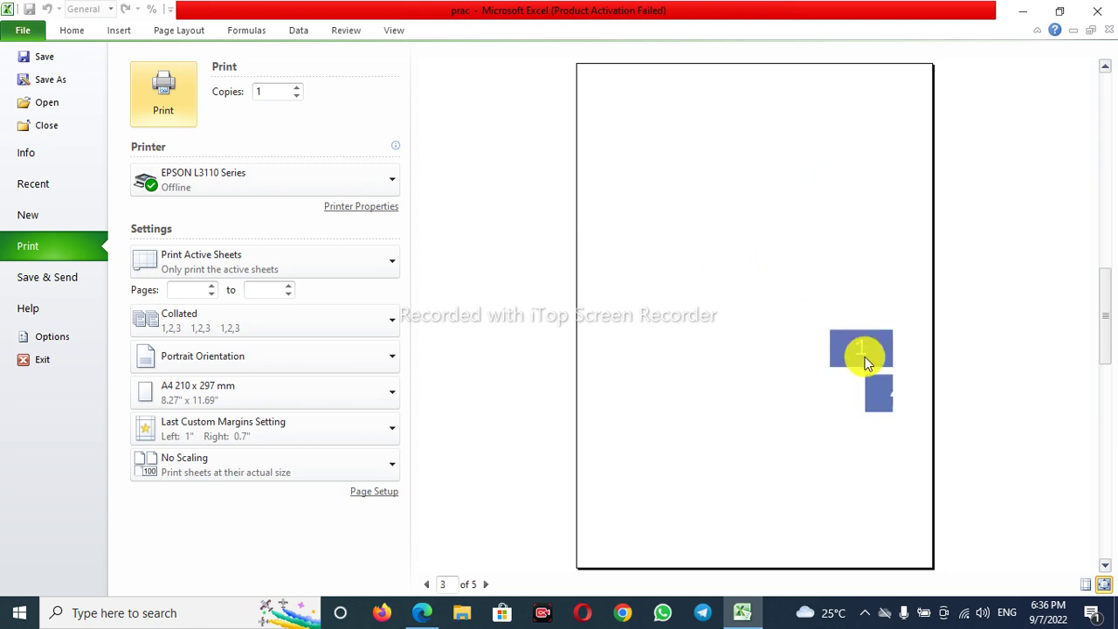
{"action": "scroll", "coordinate": [865, 362], "scroll_direction": "down", "scroll_amount": 2}
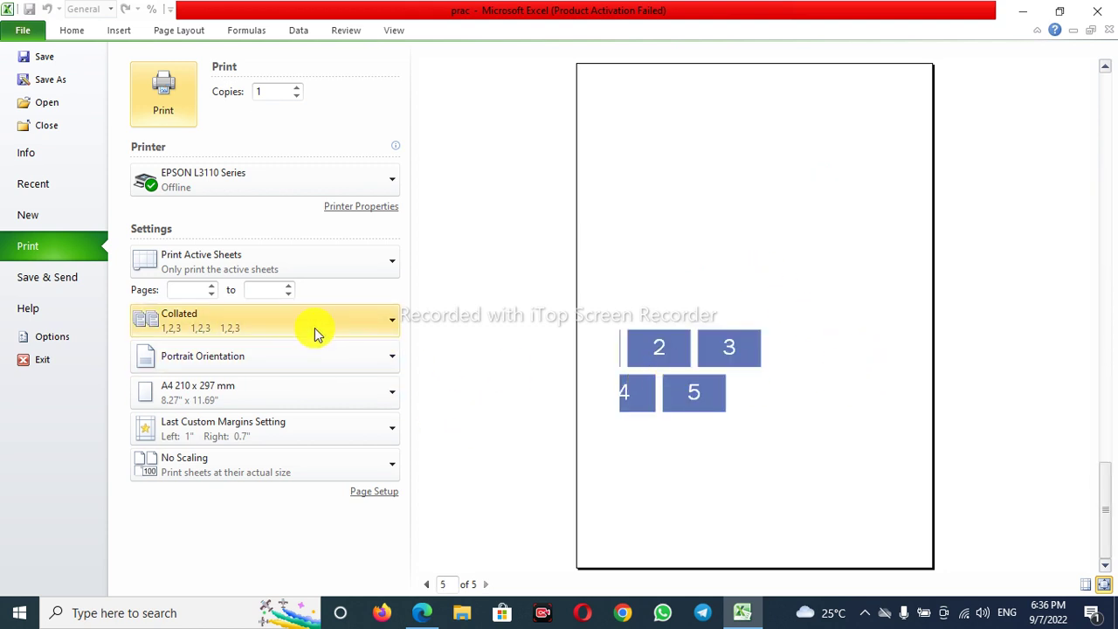
{"action": "scroll", "coordinate": [756, 379], "scroll_direction": "up", "scroll_amount": 4}
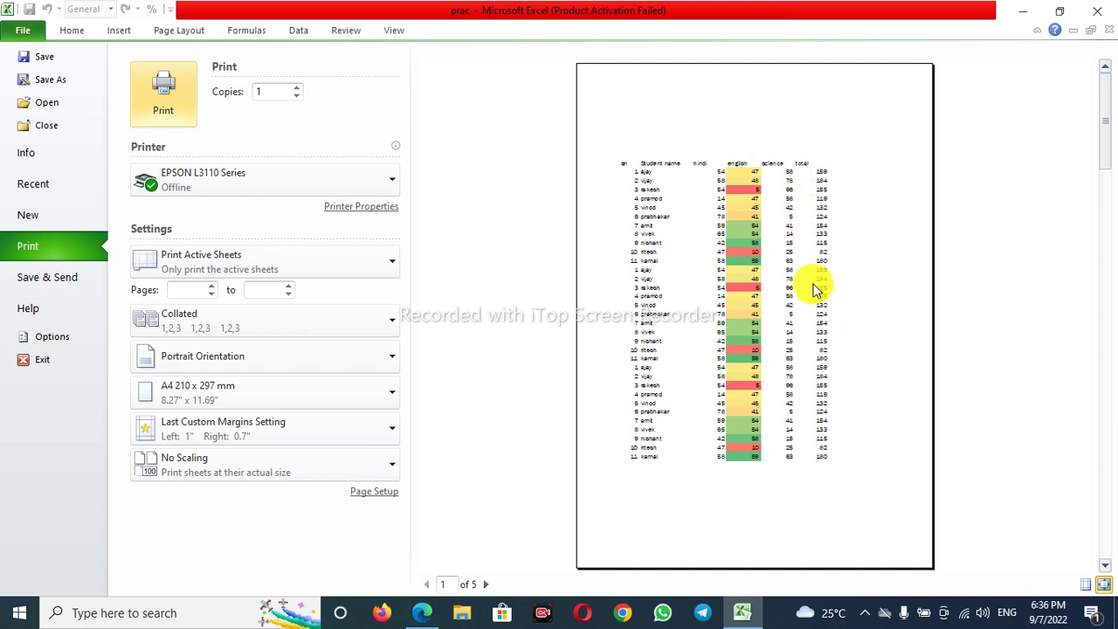
{"action": "scroll", "coordinate": [618, 428], "scroll_direction": "down", "scroll_amount": 1}
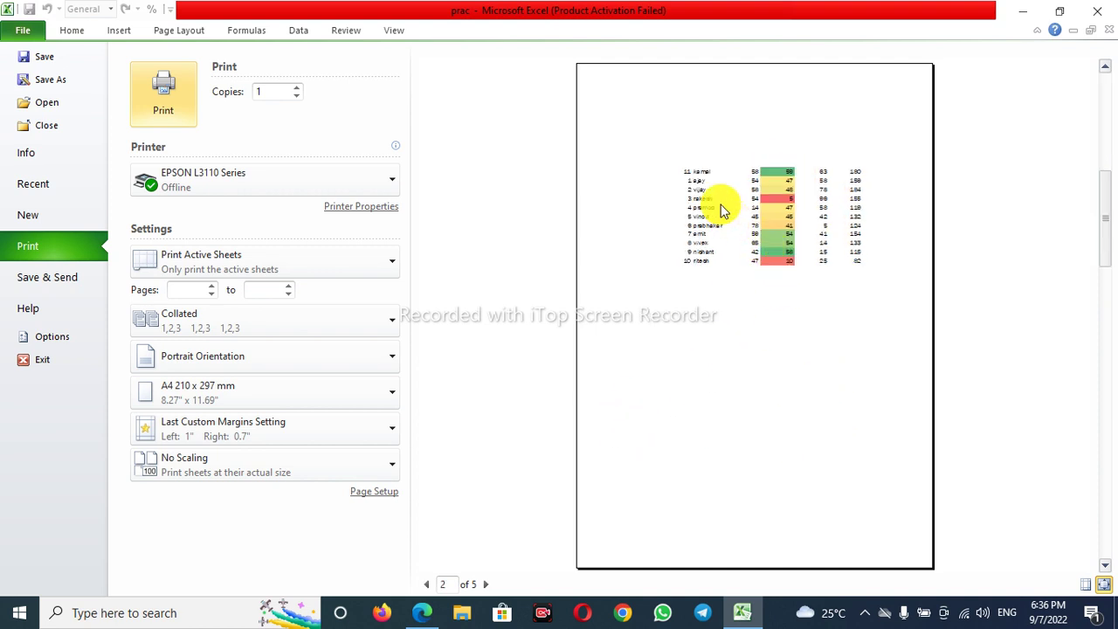
{"action": "scroll", "coordinate": [742, 211], "scroll_direction": "down", "scroll_amount": 1}
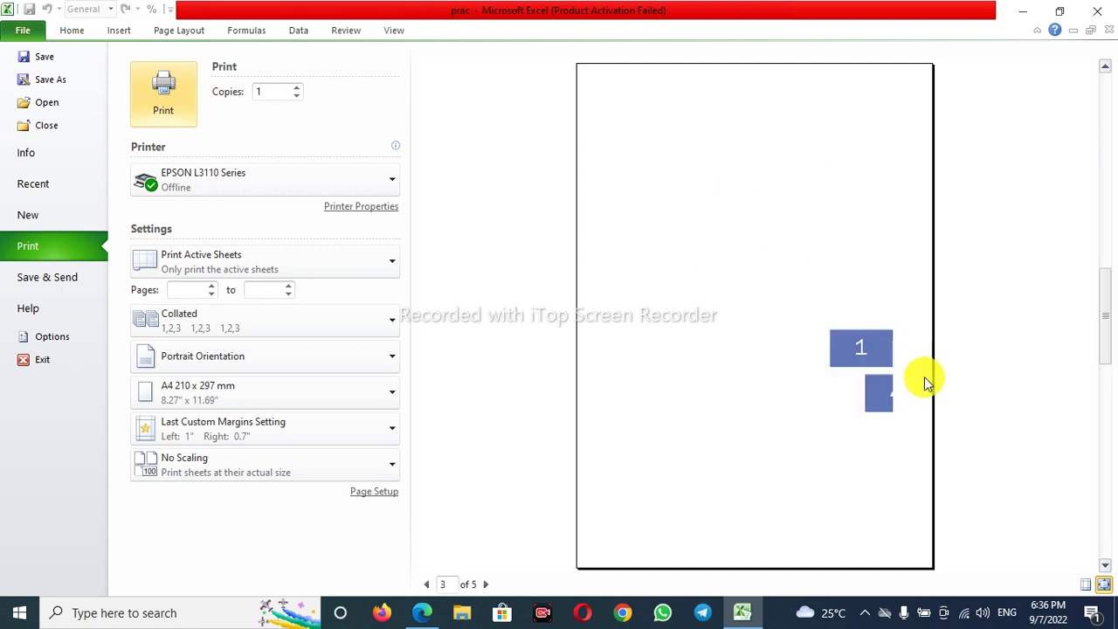
{"action": "scroll", "coordinate": [878, 360], "scroll_direction": "down", "scroll_amount": 2}
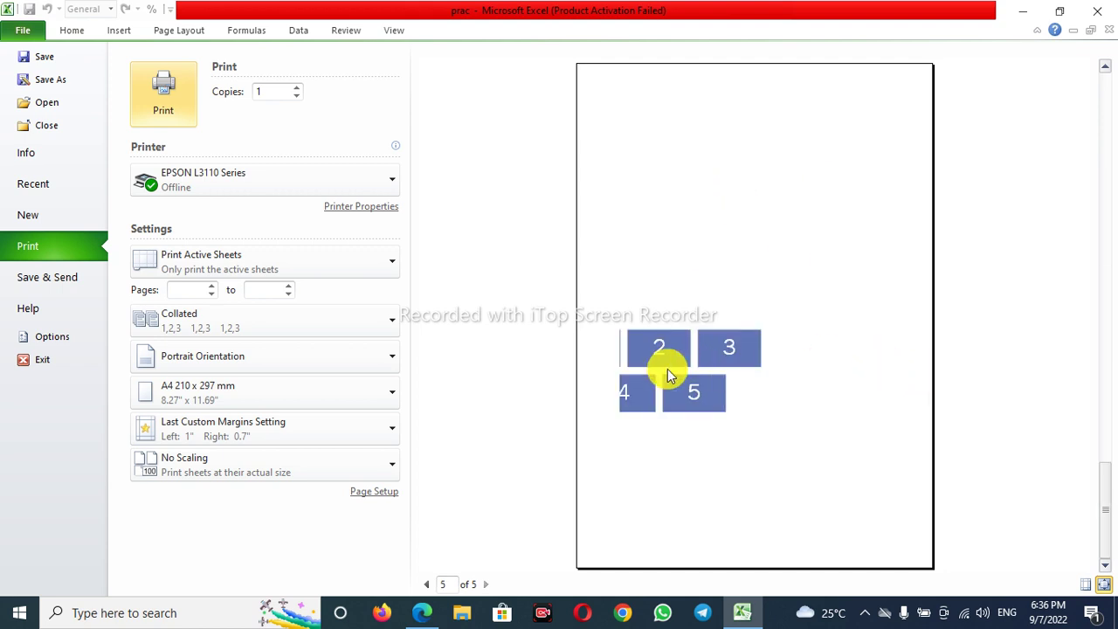
{"action": "key", "text": "Escape"}
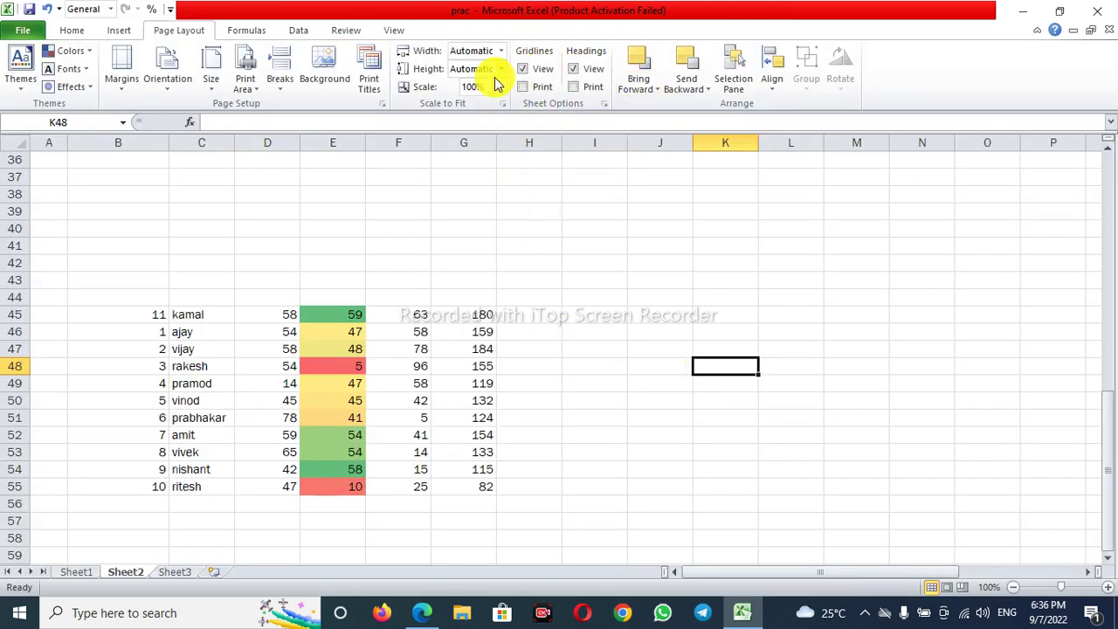
Step: Change the sheet's print page order to Over, then down in the Page Setup settings
{"action": "left_click", "coordinate": [370, 83]}
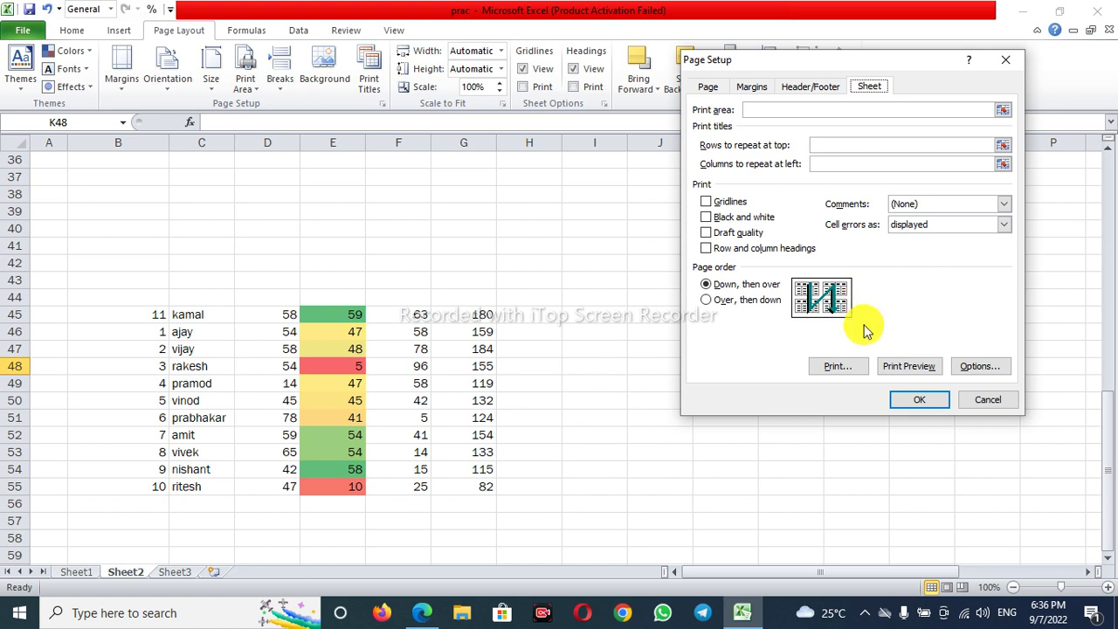
{"action": "left_click", "coordinate": [707, 301]}
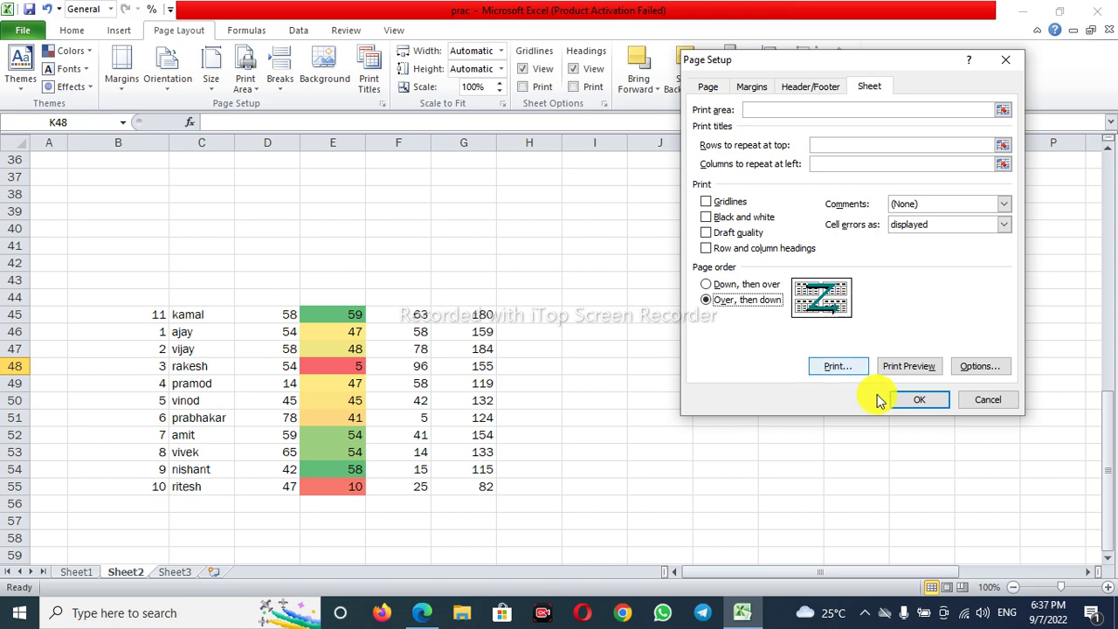
{"action": "left_click", "coordinate": [917, 404]}
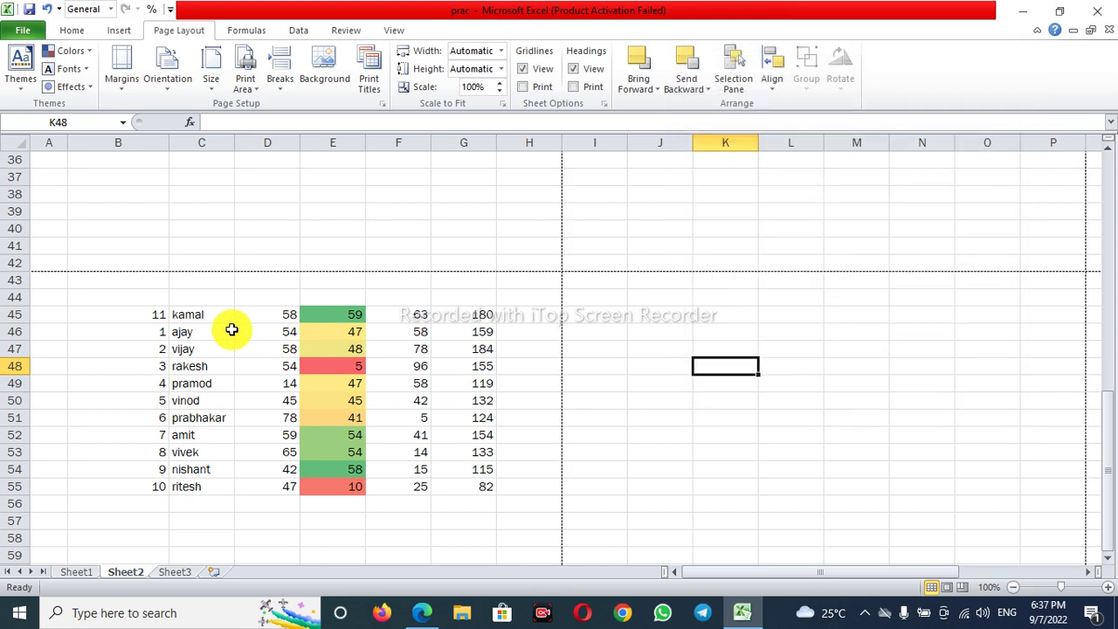
Step: Examine all pages of the print preview to see the order in which the marks data and numbered boxes print
{"action": "key", "text": "ctrl+p"}
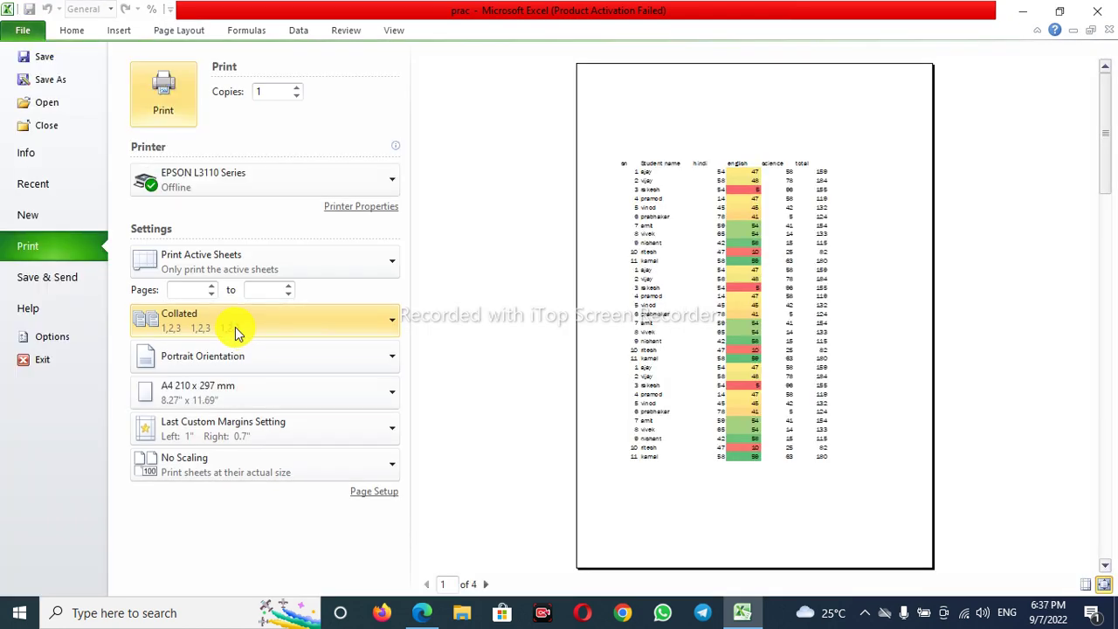
{"action": "scroll", "coordinate": [683, 288], "scroll_direction": "down", "scroll_amount": 1}
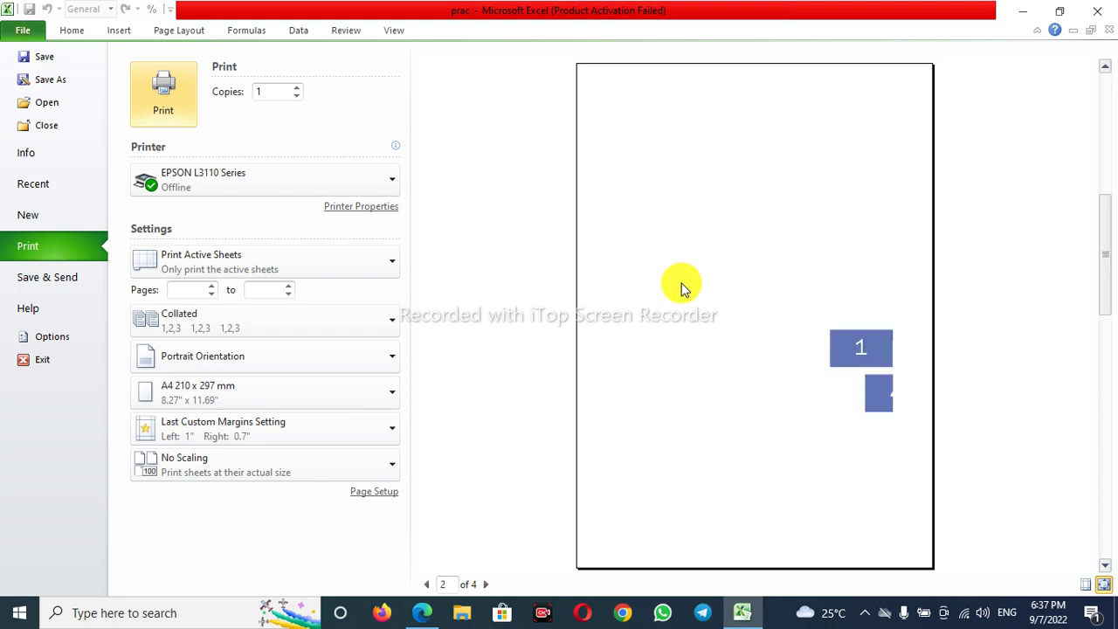
{"action": "scroll", "coordinate": [868, 351], "scroll_direction": "down", "scroll_amount": 1}
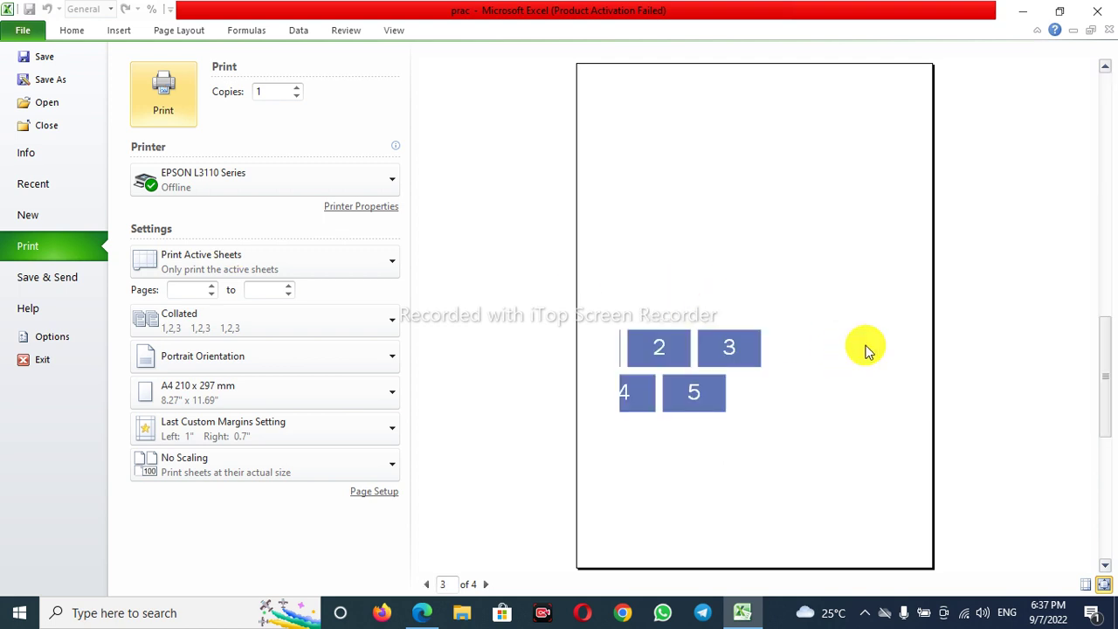
{"action": "scroll", "coordinate": [661, 382], "scroll_direction": "down", "scroll_amount": 1}
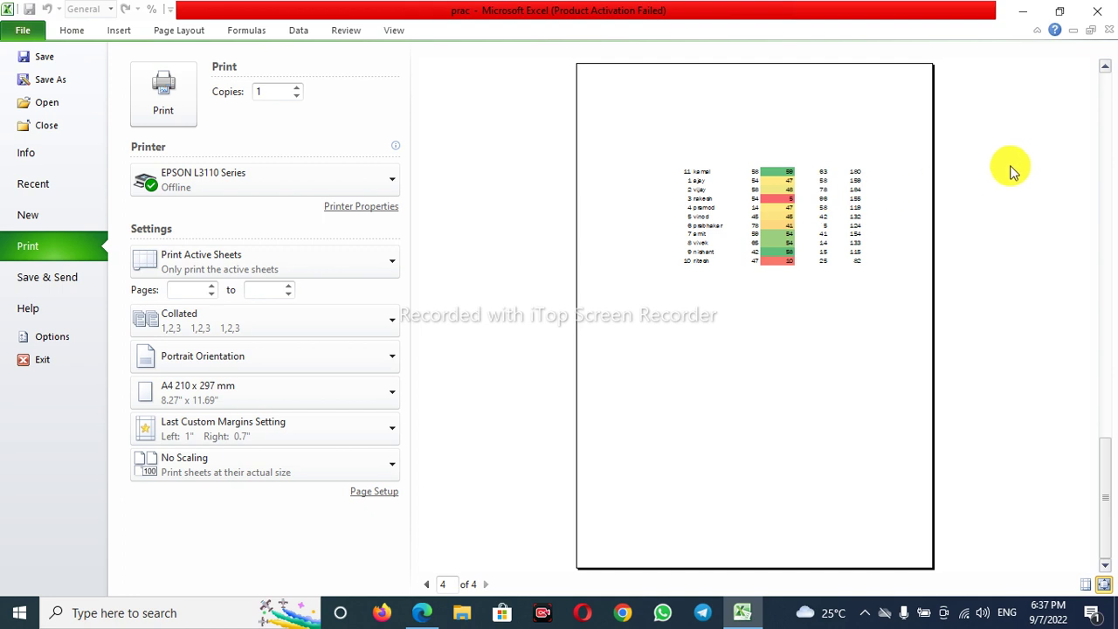
{"action": "left_click", "coordinate": [890, 509]}
{"action": "key", "text": "Escape"}
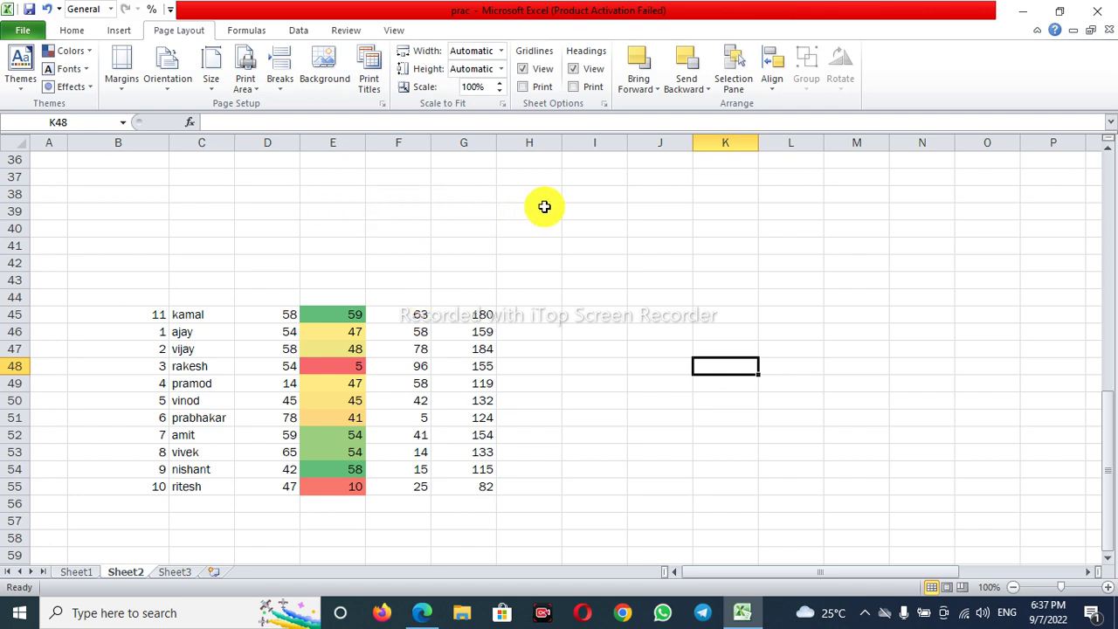
Step: Hide the gridlines on the worksheet, show them again, and check whether they appear in the print preview
{"action": "left_click", "coordinate": [523, 70]}
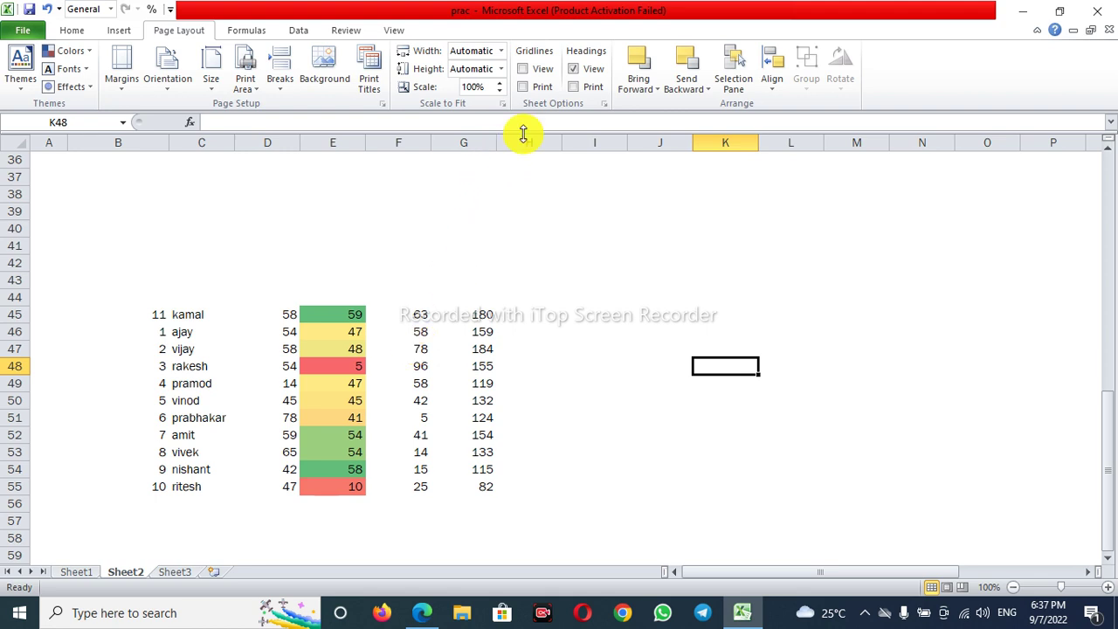
{"action": "left_click", "coordinate": [523, 72]}
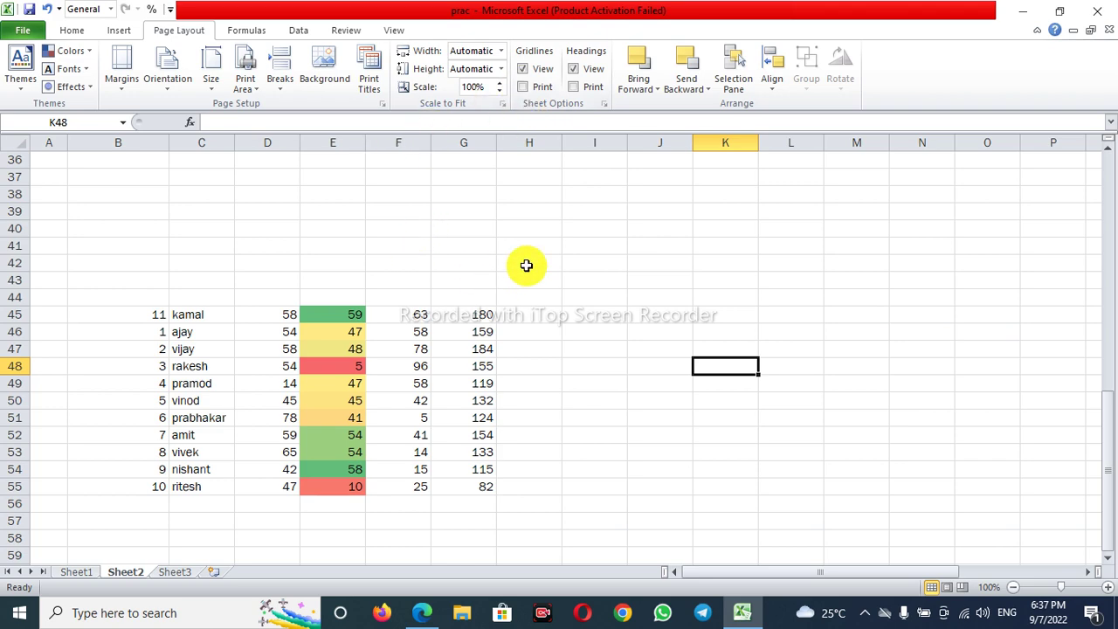
{"action": "key", "text": "ctrl+p"}
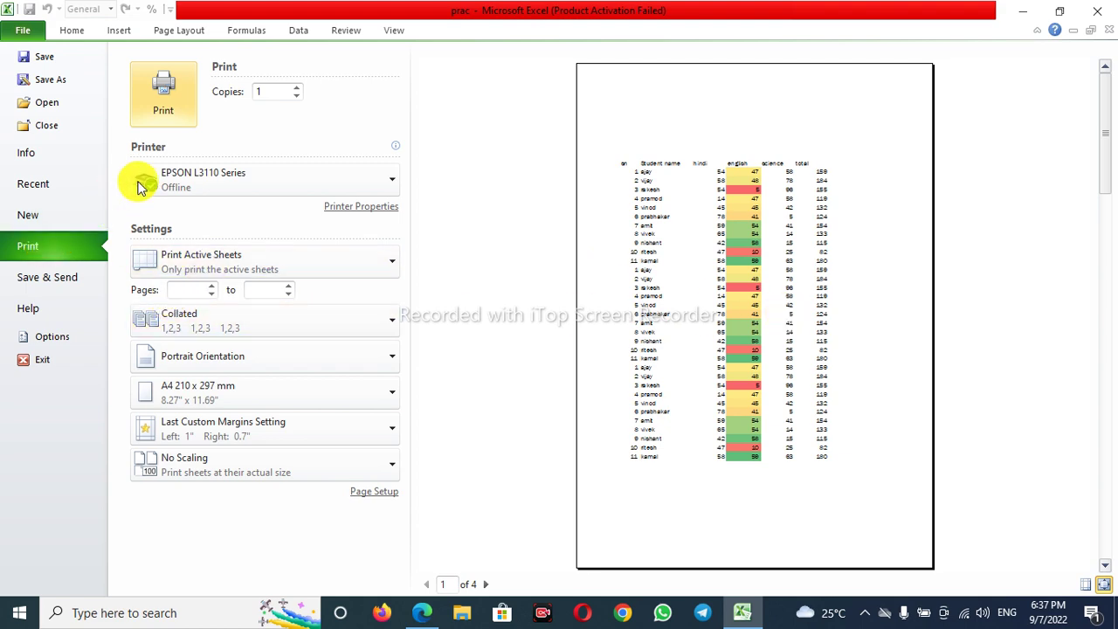
{"action": "key", "text": "Escape"}
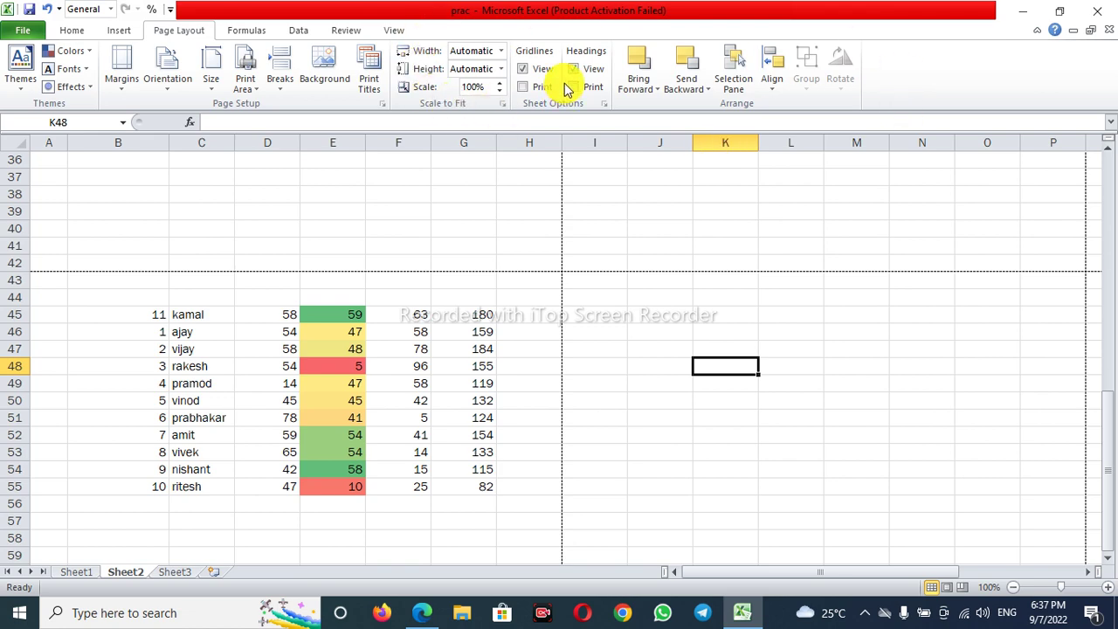
Step: Turn on gridline printing and check the marks table in the print preview
{"action": "left_click", "coordinate": [521, 87]}
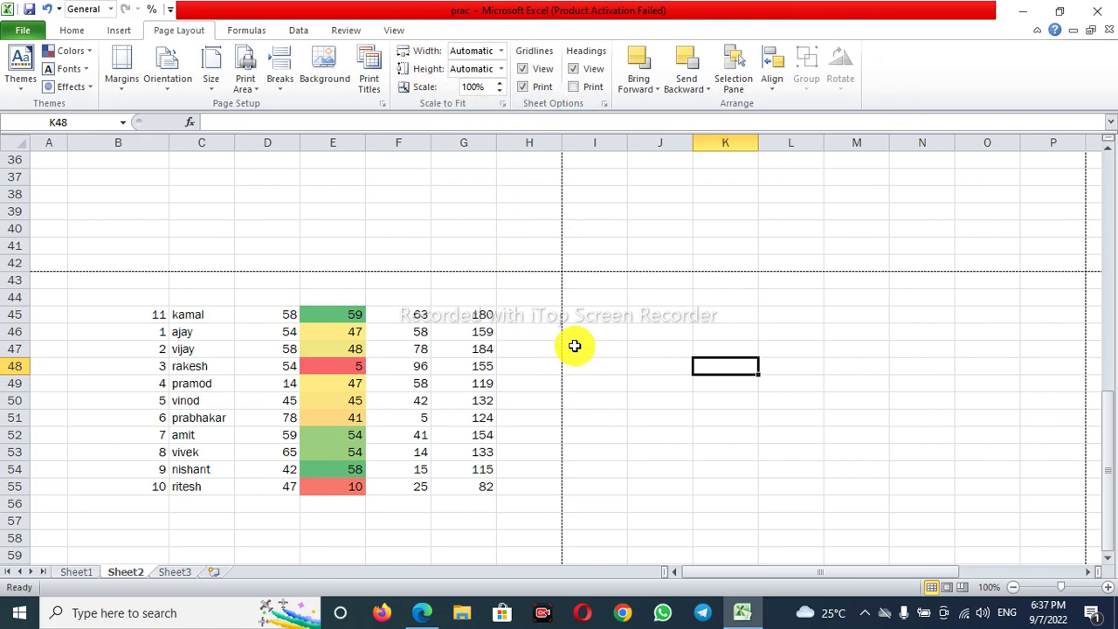
{"action": "key", "text": "ctrl+p"}
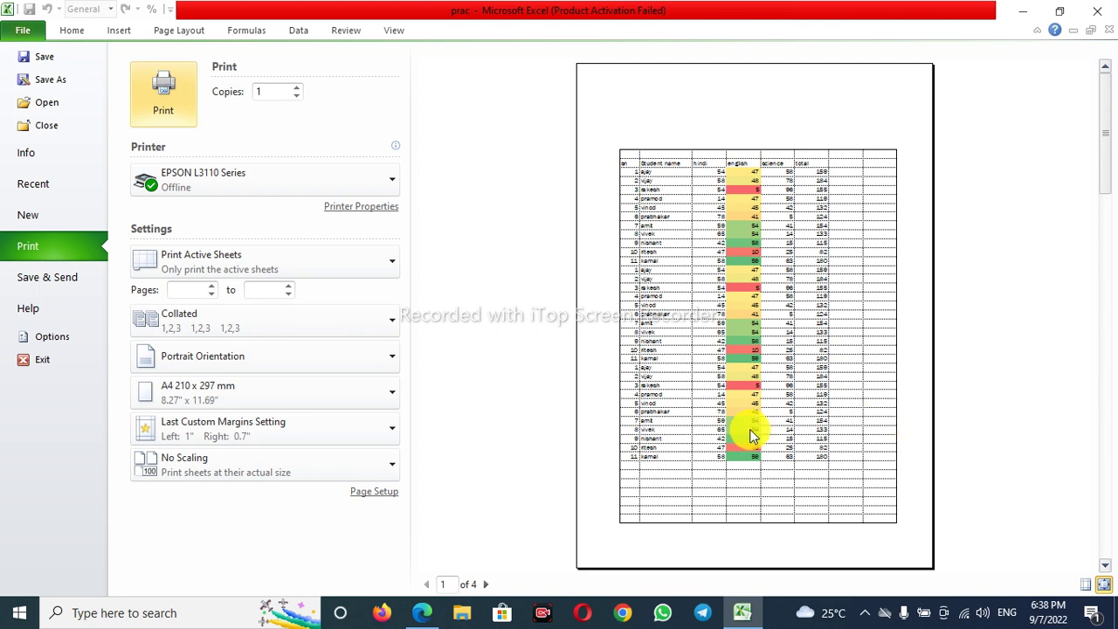
{"action": "key", "text": "Escape"}
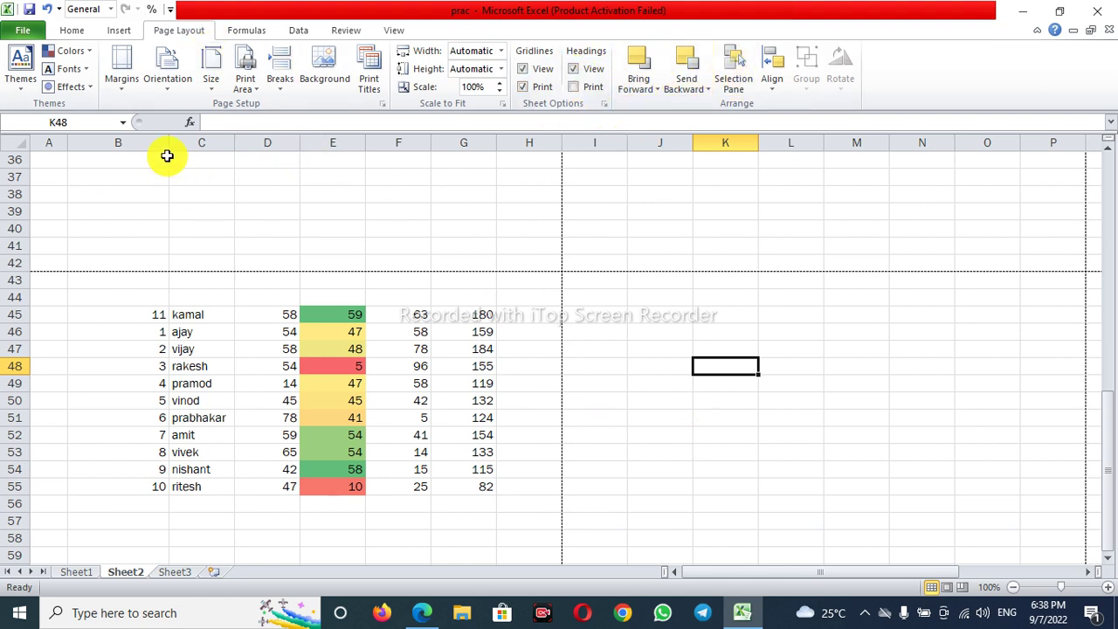
Step: Hide the row and column headings on the worksheet, show them again, and check the print preview for them
{"action": "scroll", "coordinate": [124, 186], "scroll_direction": "up", "scroll_amount": 7}
{"action": "scroll", "coordinate": [124, 186], "scroll_direction": "up", "scroll_amount": 5}
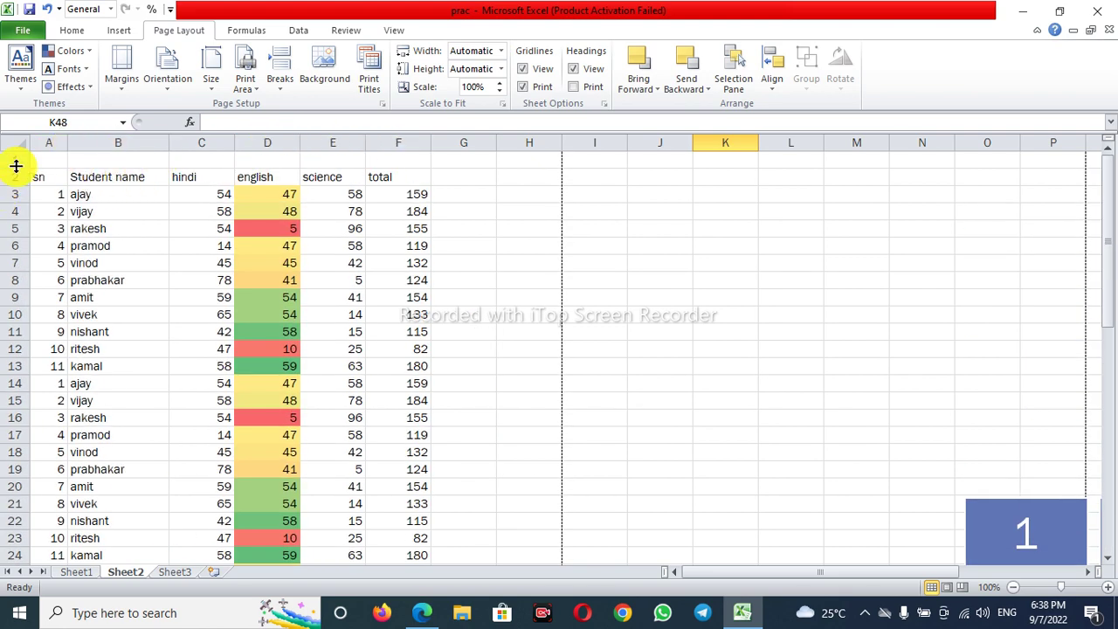
{"action": "left_click", "coordinate": [574, 70]}
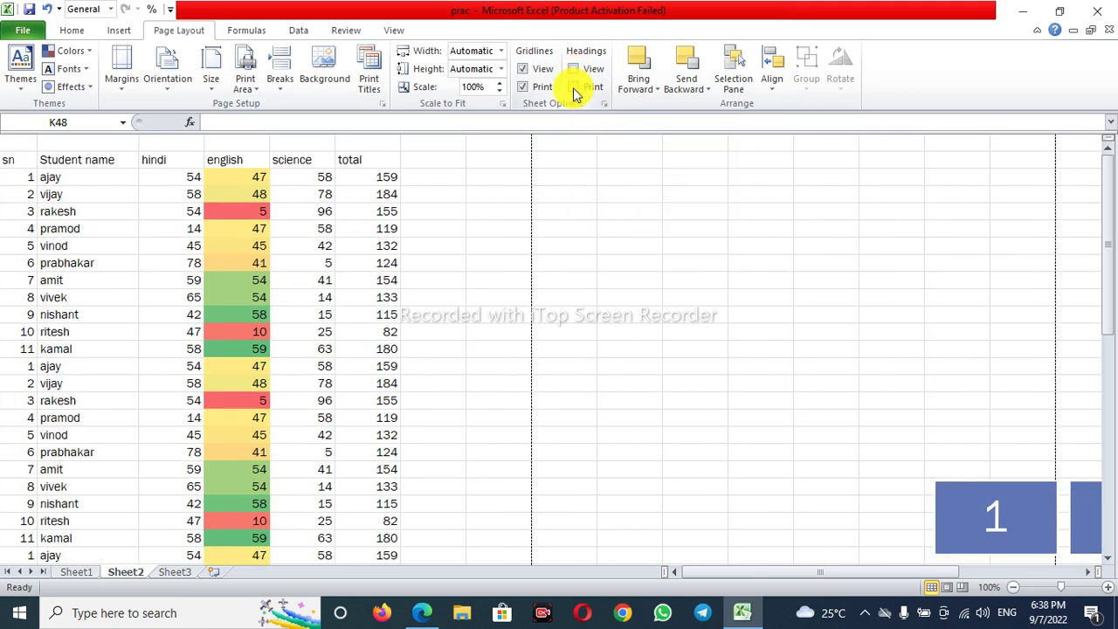
{"action": "left_click", "coordinate": [573, 68]}
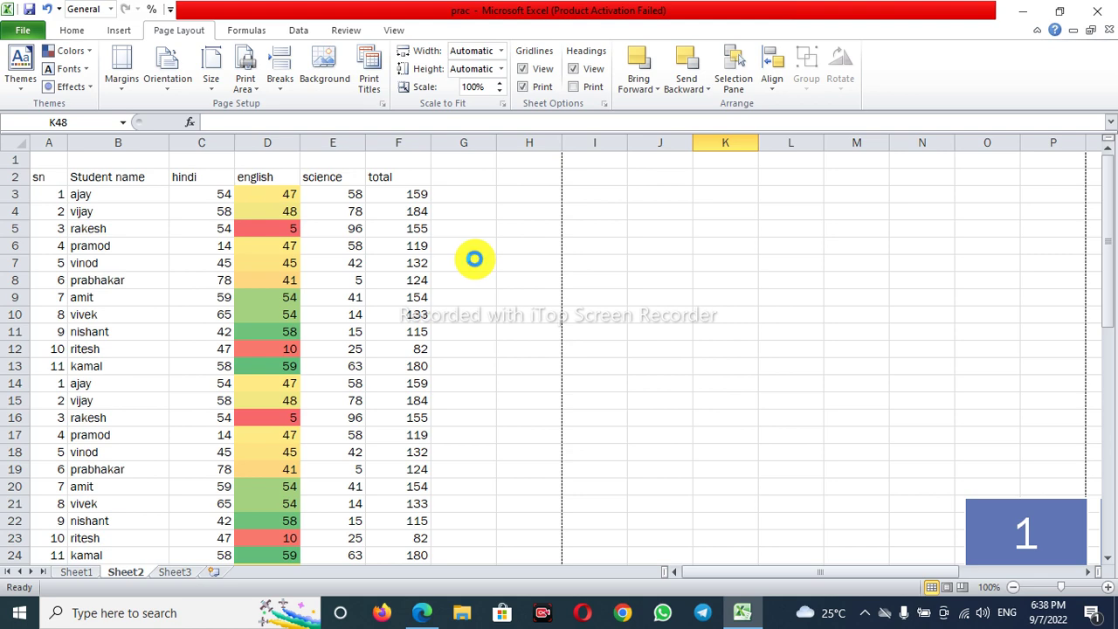
{"action": "key", "text": "ctrl+p"}
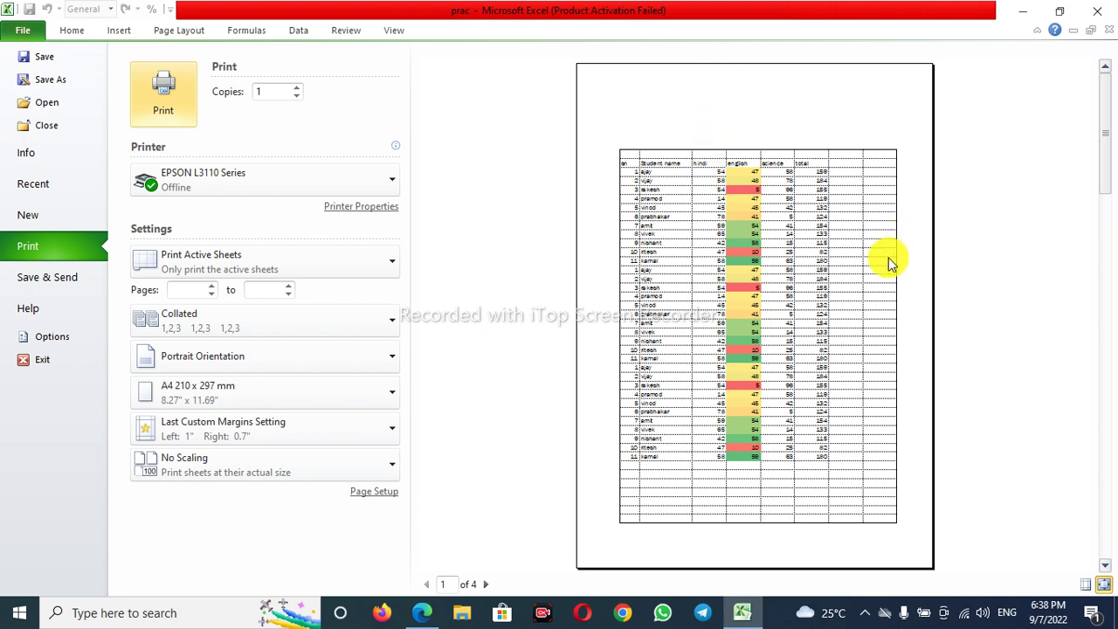
{"action": "key", "text": "Escape"}
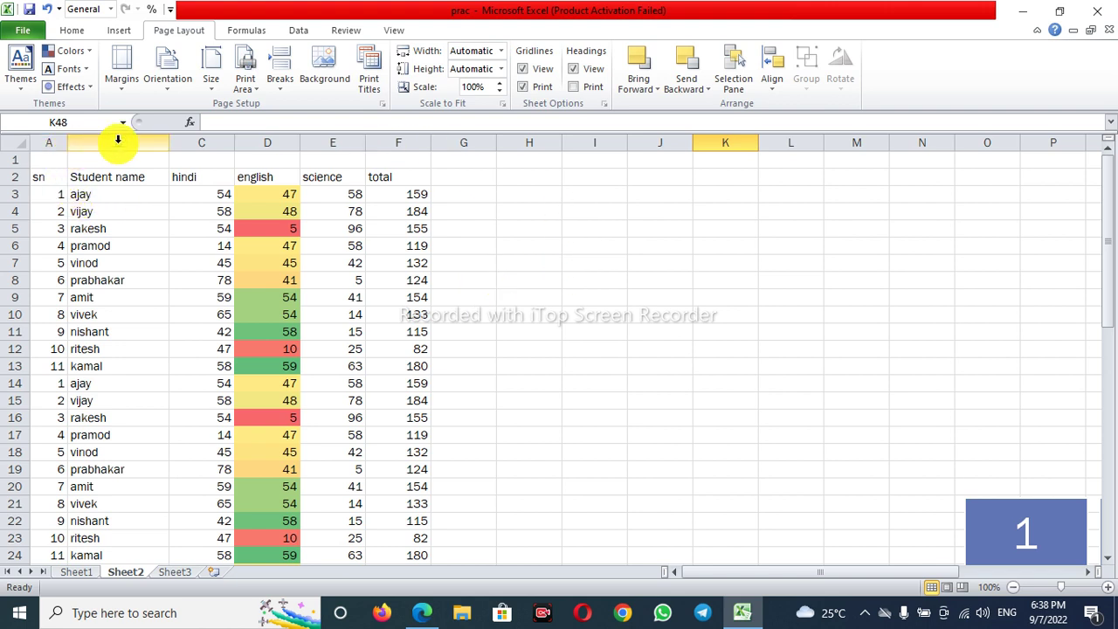
Step: Turn on printing of the row and column headings and check the first page in the print preview
{"action": "left_click", "coordinate": [575, 88]}
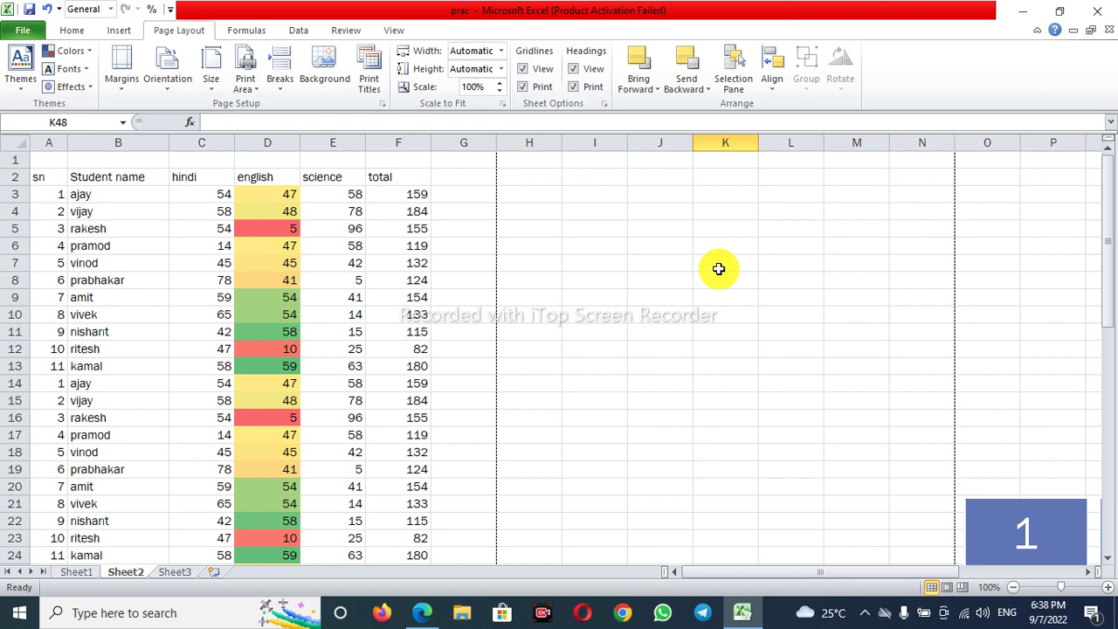
{"action": "key", "text": "ctrl+p"}
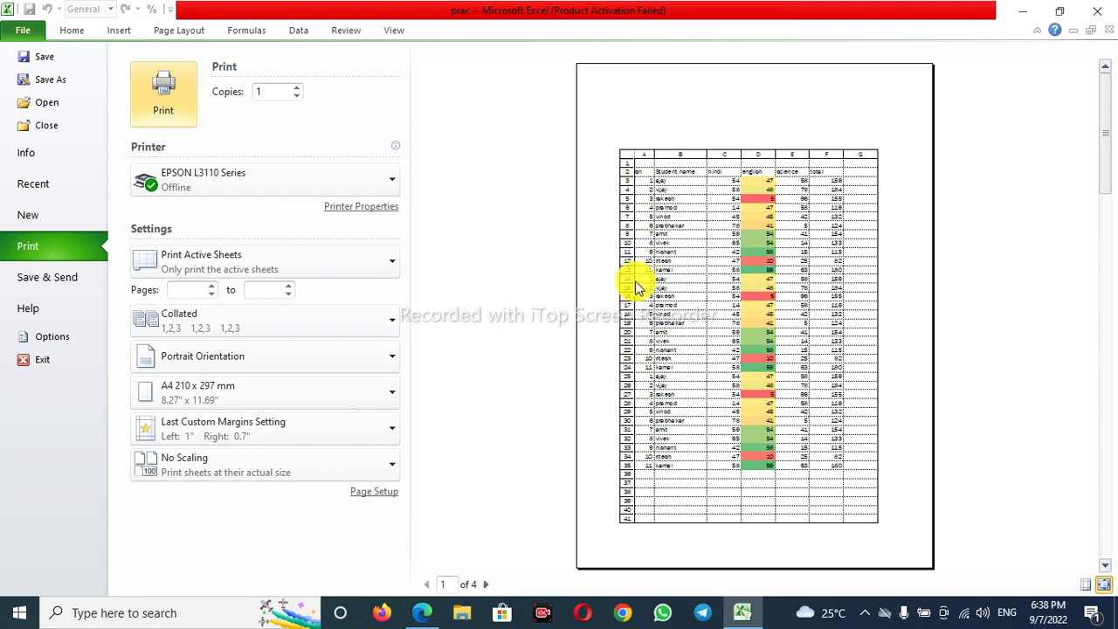
{"action": "key", "text": "Escape"}
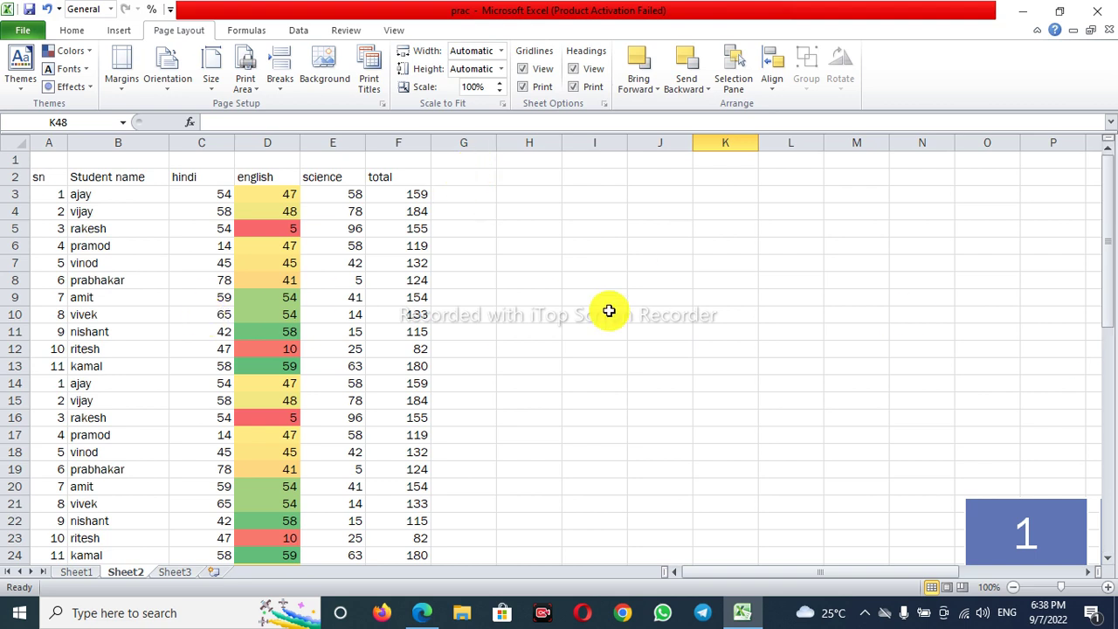
Step: Turn off printing for both the gridlines and the row and column headings
{"action": "left_click", "coordinate": [574, 87]}
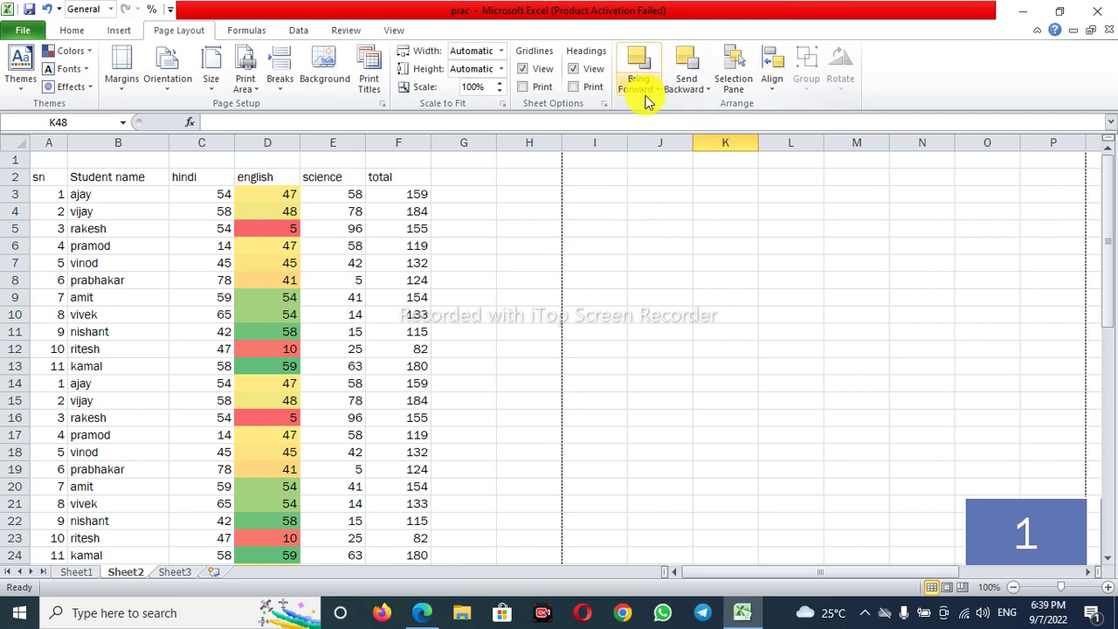
{"action": "scroll", "coordinate": [584, 144], "scroll_direction": "down", "scroll_amount": 3}
{"action": "scroll", "coordinate": [584, 144], "scroll_direction": "up", "scroll_amount": 3}
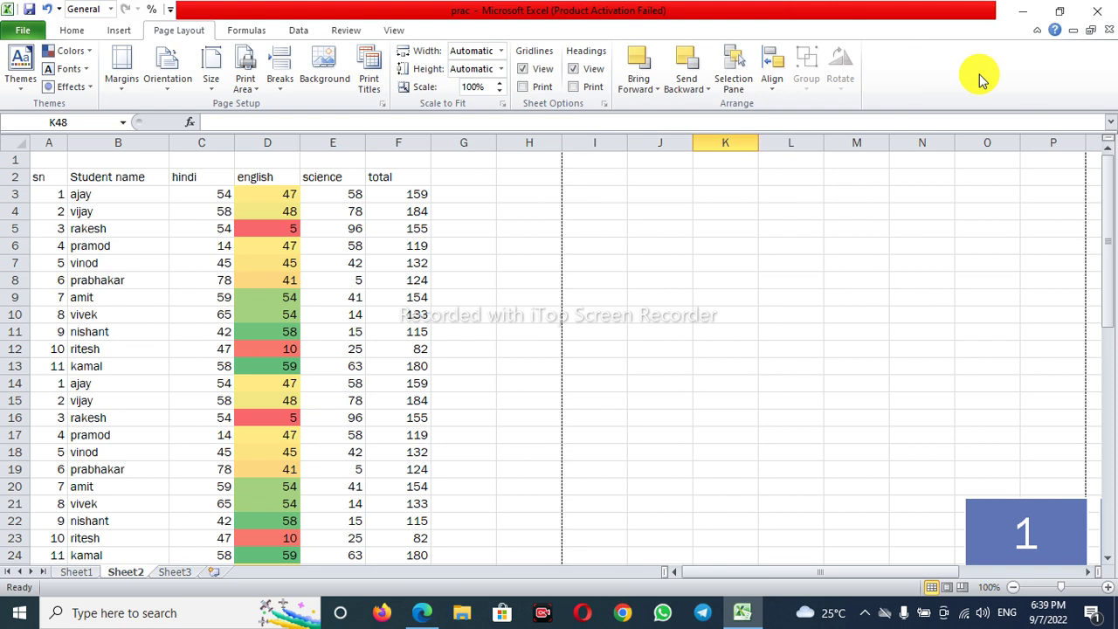
Step: Insert the picture Requirement Teacher (1) from the dm folder at cell K48
{"action": "left_click", "coordinate": [115, 33]}
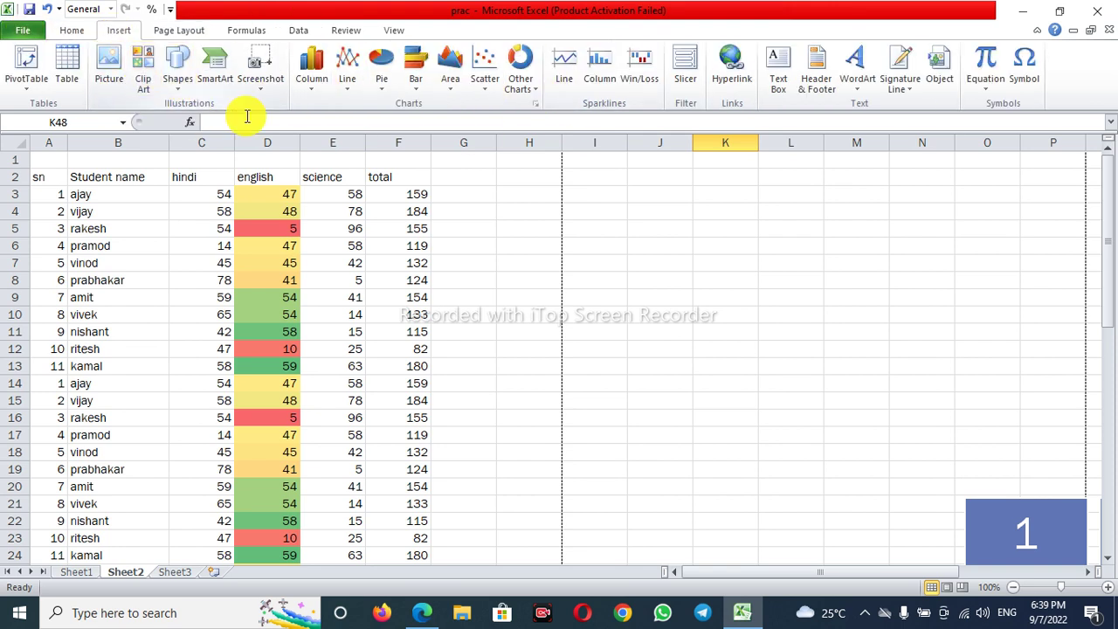
{"action": "left_click", "coordinate": [99, 61]}
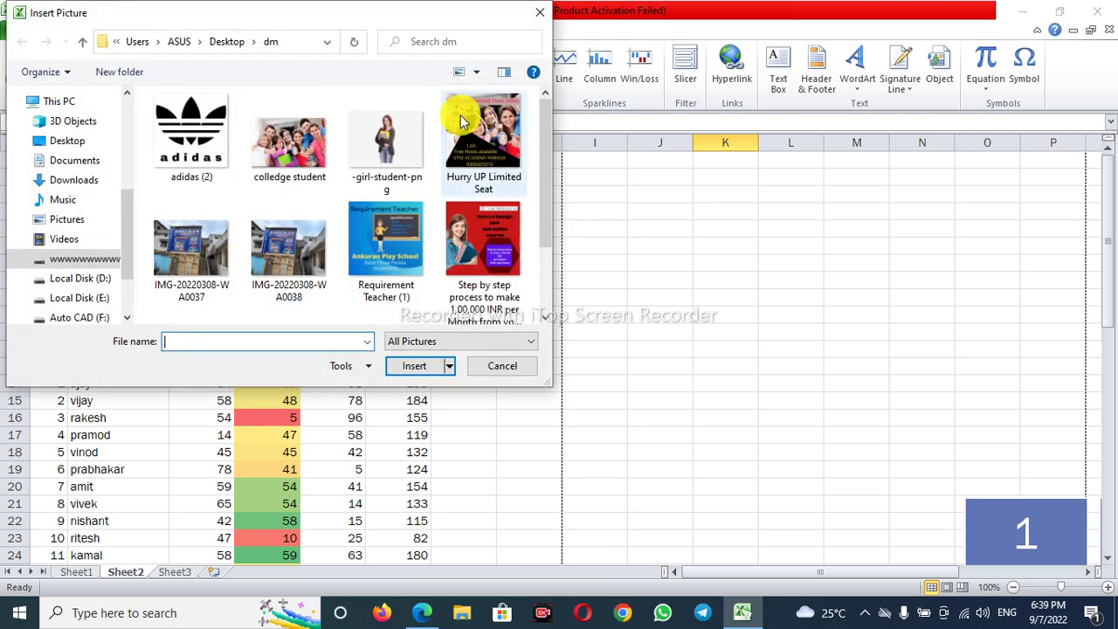
{"action": "left_click", "coordinate": [384, 231]}
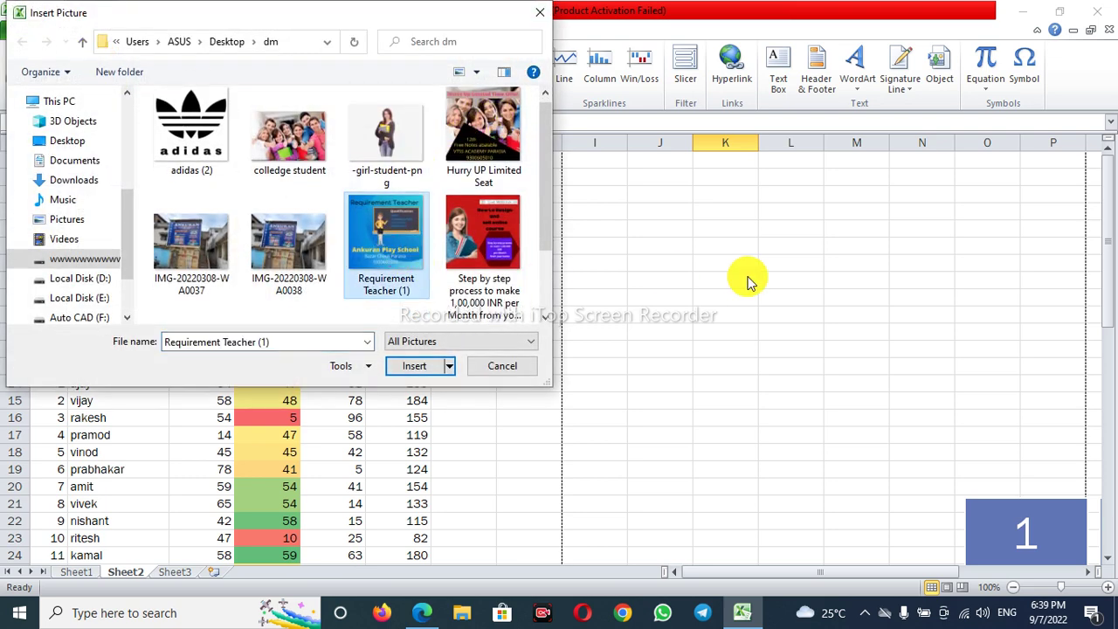
{"action": "left_click", "coordinate": [425, 365]}
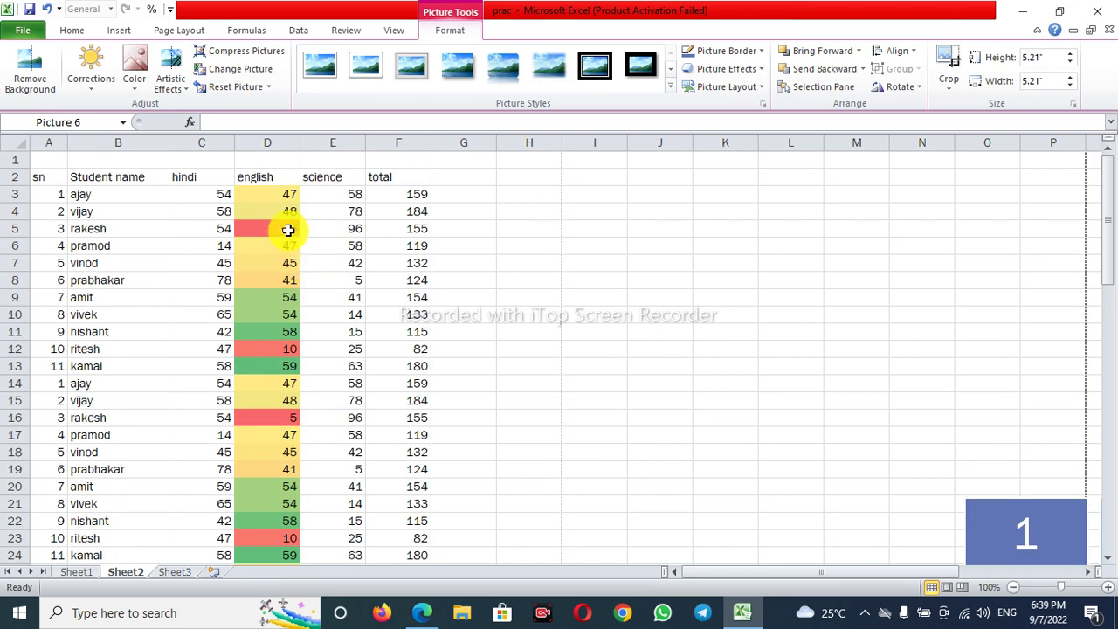
Step: Insert a second copy of the picture Requirement Teacher (1) from the dm folder
{"action": "left_click", "coordinate": [119, 29]}
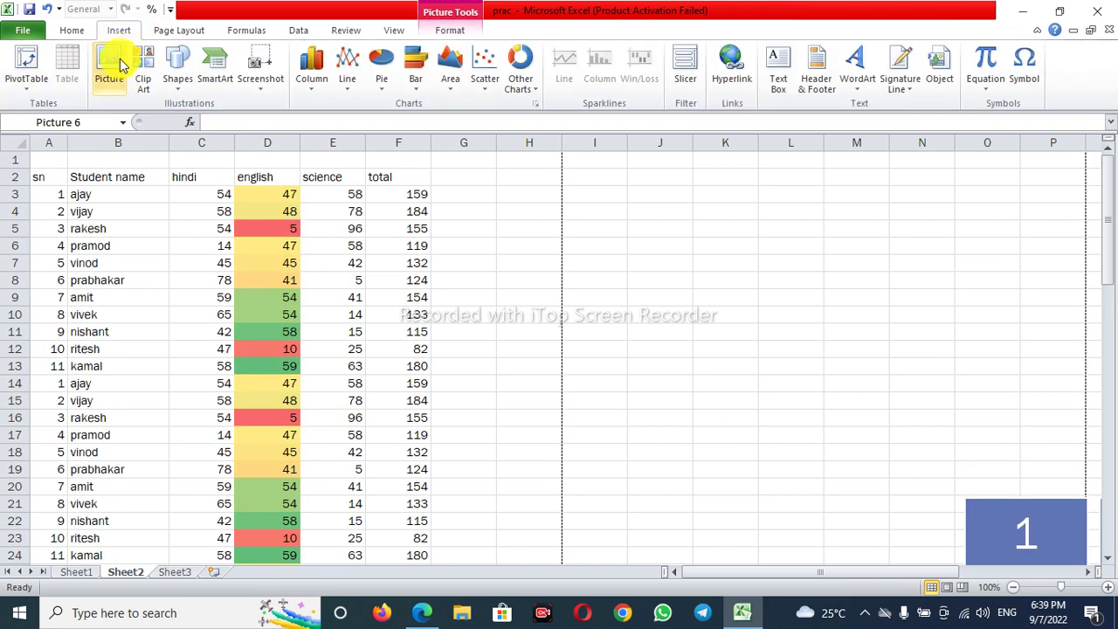
{"action": "left_click", "coordinate": [109, 74]}
{"action": "left_click", "coordinate": [381, 236]}
{"action": "double_click", "coordinate": [381, 236]}
Step: Move the second picture onto the marks rows below the horizontal page break in columns B to H, and delete the copy at K48
{"action": "scroll", "coordinate": [560, 398], "scroll_direction": "down", "scroll_amount": 19}
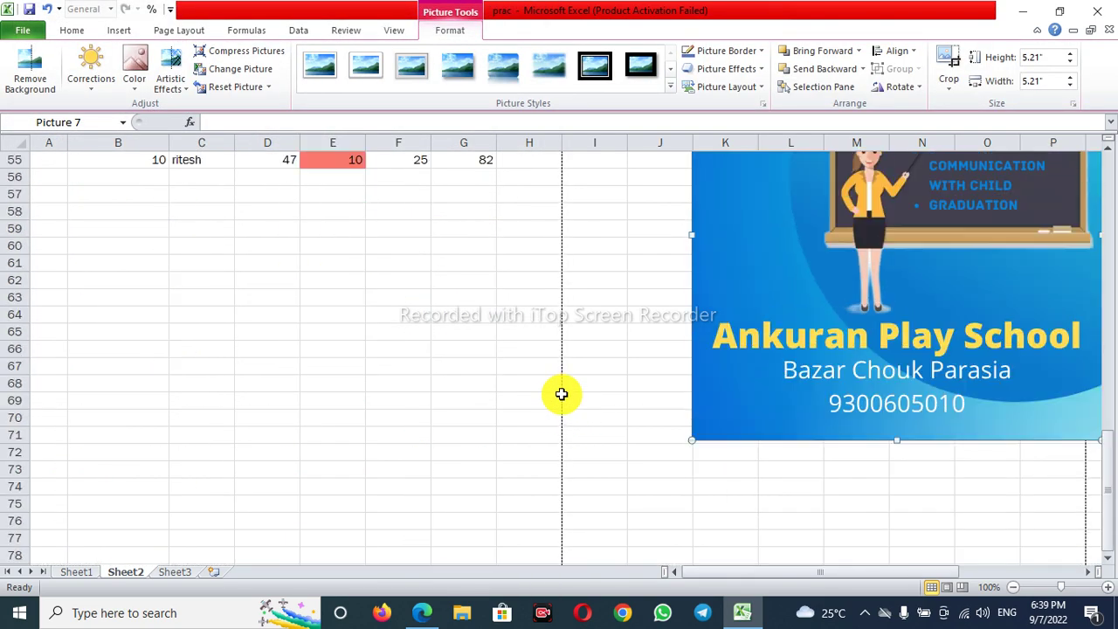
{"action": "scroll", "coordinate": [559, 397], "scroll_direction": "up", "scroll_amount": 6}
{"action": "left_click_drag", "start_coordinate": [855, 443], "coordinate": [320, 389]}
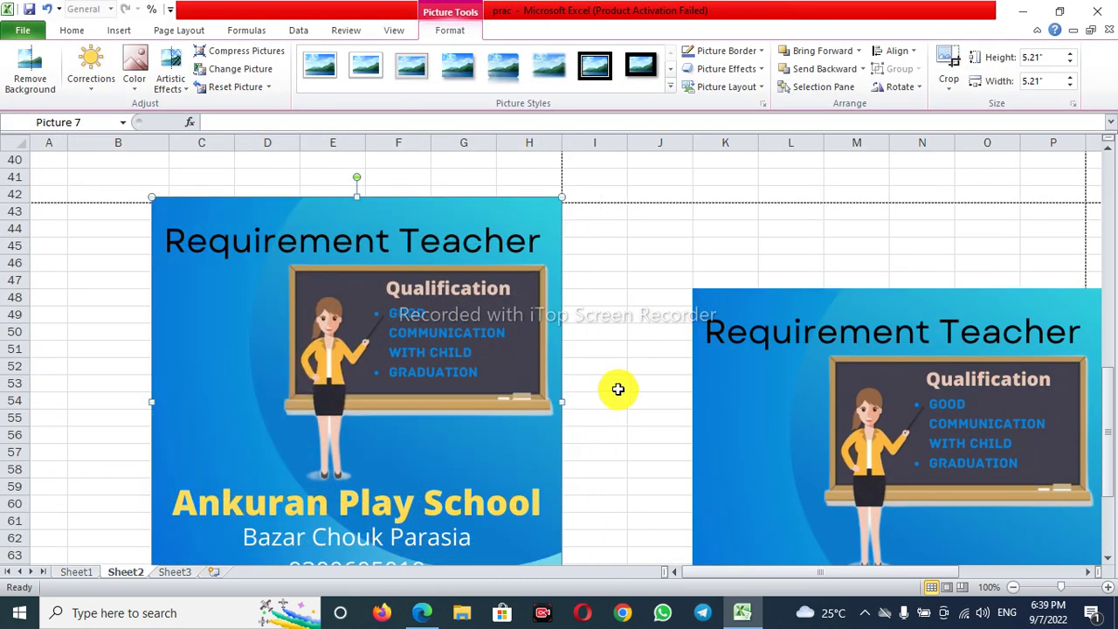
{"action": "left_click", "coordinate": [844, 399]}
{"action": "key", "text": "Delete"}
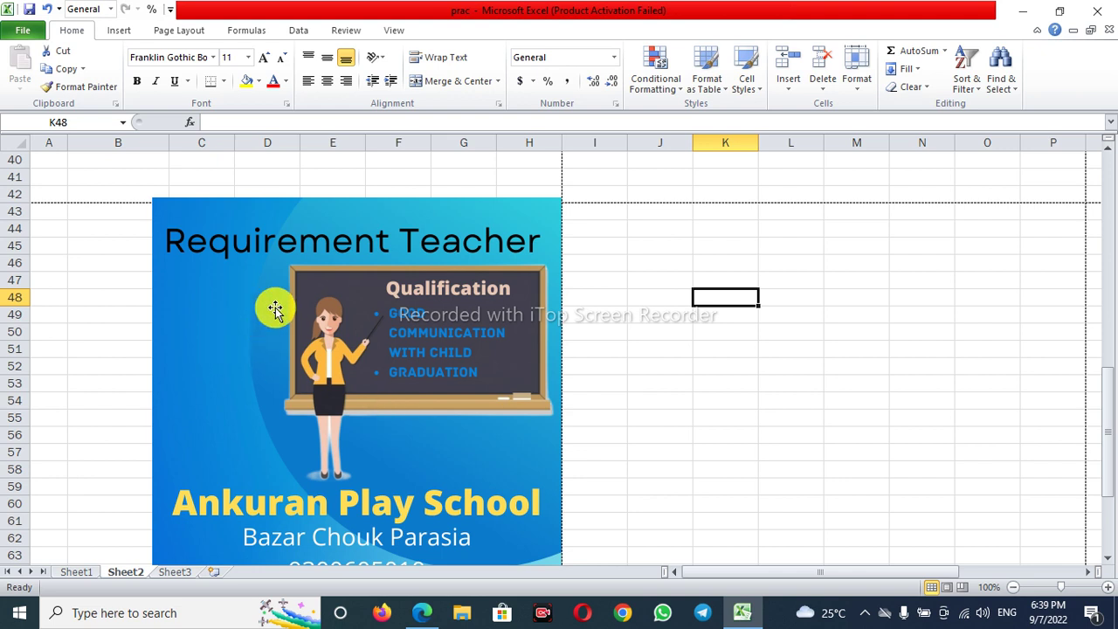
Step: Try to send the picture backward behind the marks rows
{"action": "left_click", "coordinate": [171, 30]}
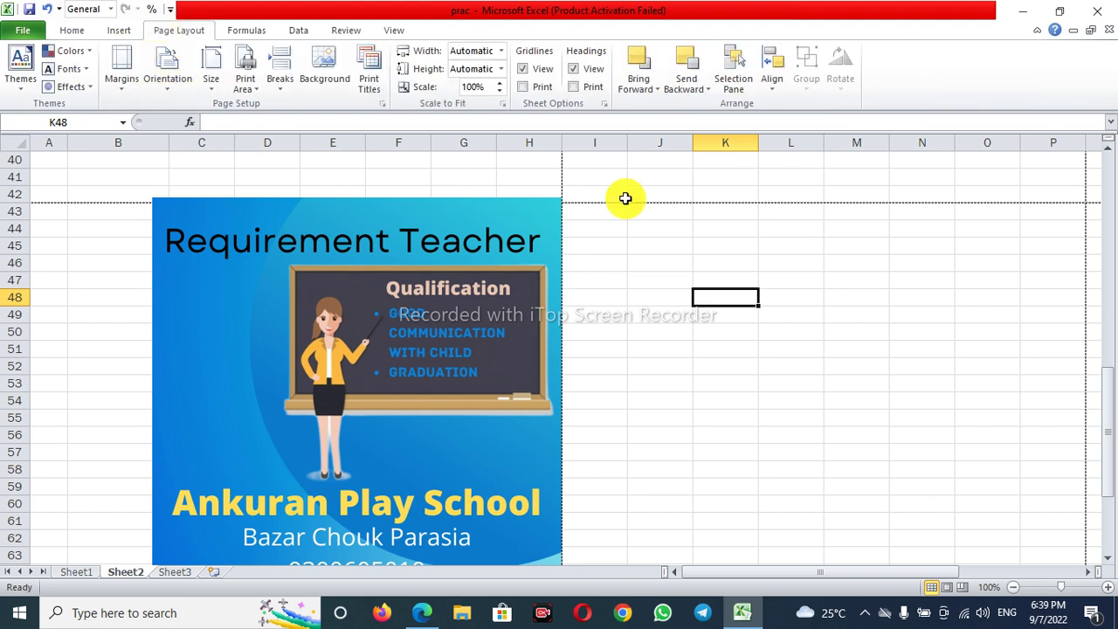
{"action": "left_click", "coordinate": [706, 95]}
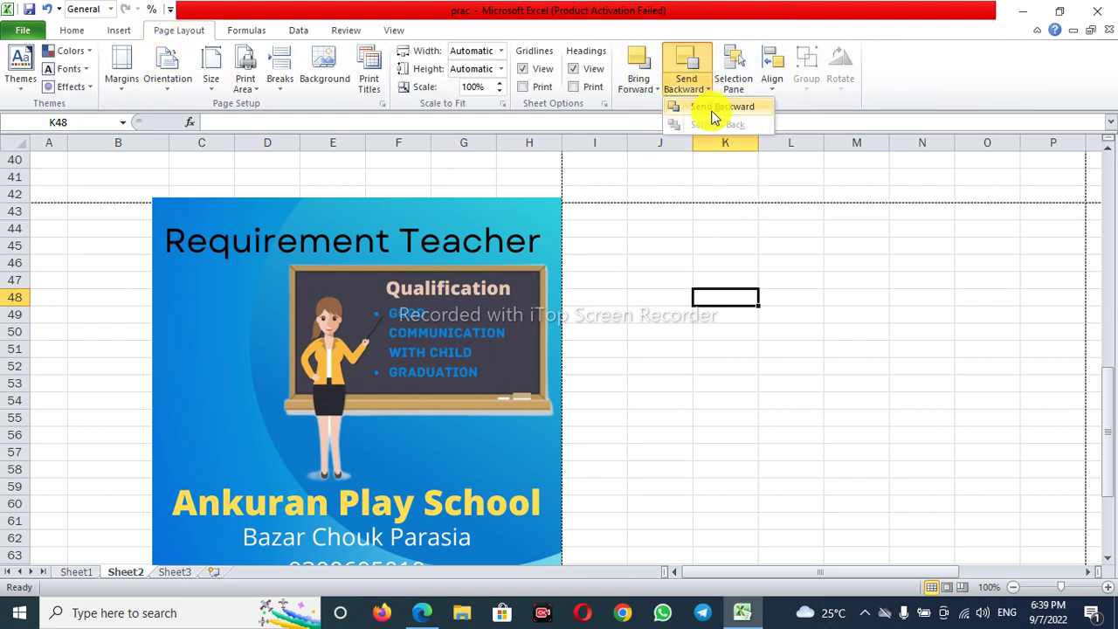
{"action": "left_click", "coordinate": [714, 118]}
{"action": "left_click", "coordinate": [708, 91]}
{"action": "left_click", "coordinate": [716, 106]}
Step: Move the Requirement Teacher picture off the student names and marks so that it spans columns F to L
{"action": "right_click", "coordinate": [351, 344]}
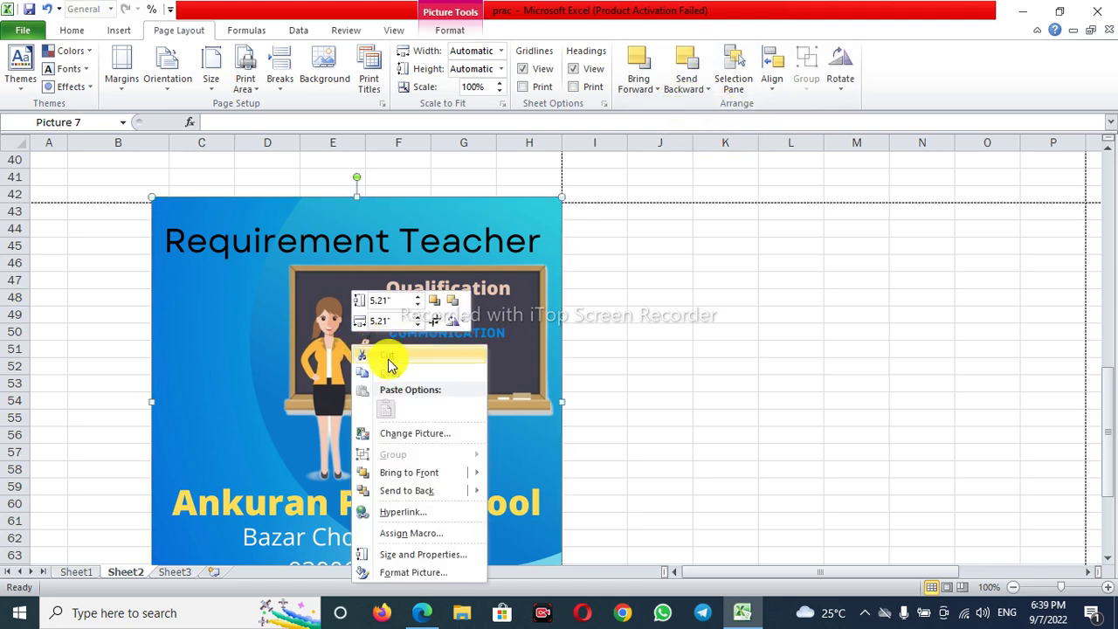
{"action": "left_click", "coordinate": [653, 344]}
{"action": "left_click_drag", "start_coordinate": [409, 361], "coordinate": [305, 325]}
{"action": "left_click_drag", "start_coordinate": [363, 418], "coordinate": [722, 377]}
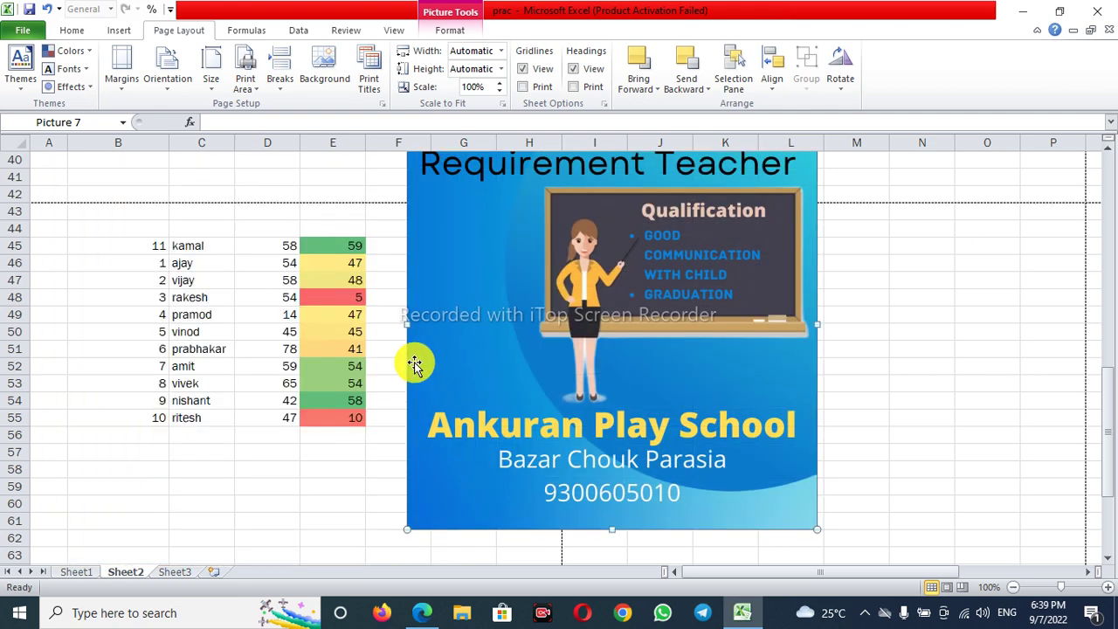
Step: Draw an oval about 4.17" wide and 2.63" high overlapping the picture's lower-left corner and the last marks rows
{"action": "left_click", "coordinate": [119, 31]}
{"action": "left_click", "coordinate": [178, 77]}
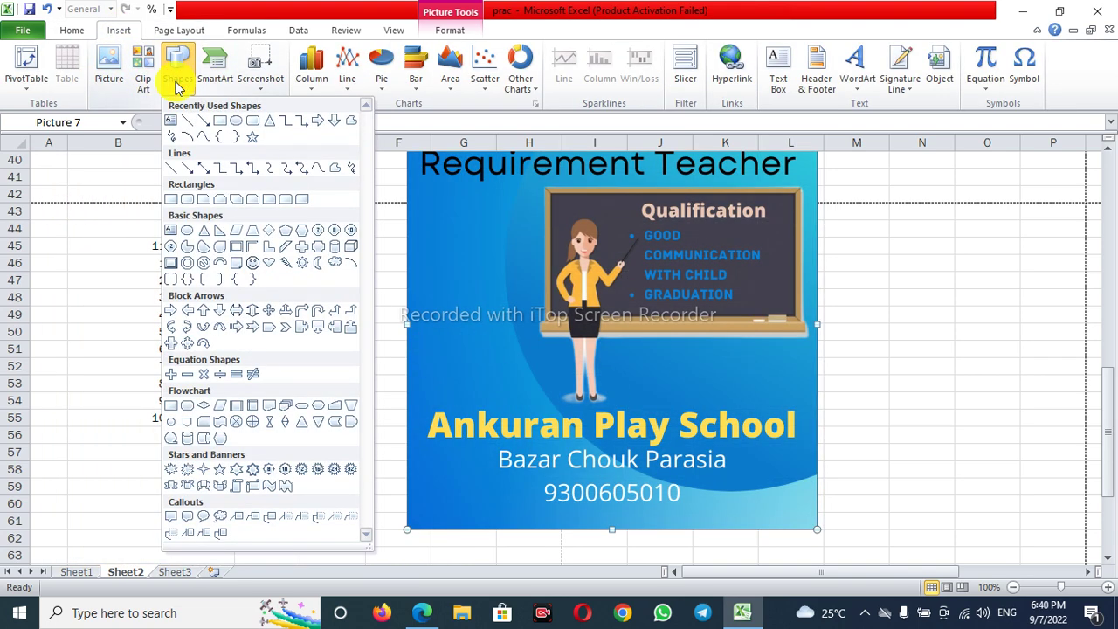
{"action": "left_click", "coordinate": [234, 122]}
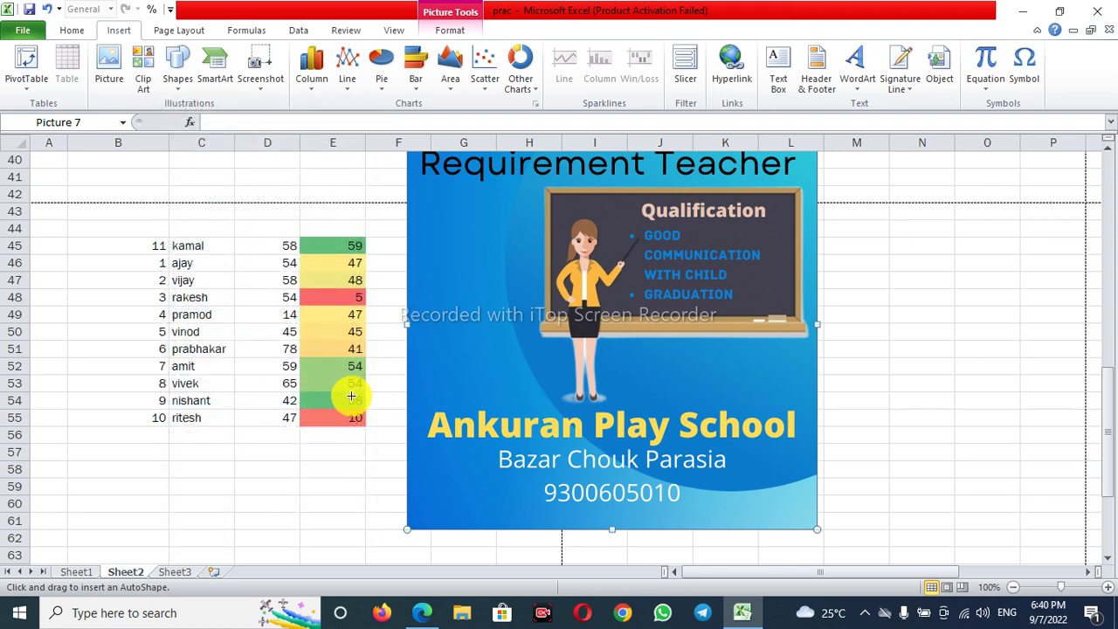
{"action": "mouse_move", "coordinate": [298, 375]}
{"action": "left_mouse_down"}
{"action": "mouse_move", "coordinate": [679, 519]}
{"action": "mouse_move", "coordinate": [629, 569]}
{"action": "mouse_move", "coordinate": [628, 529]}
{"action": "left_mouse_up"}
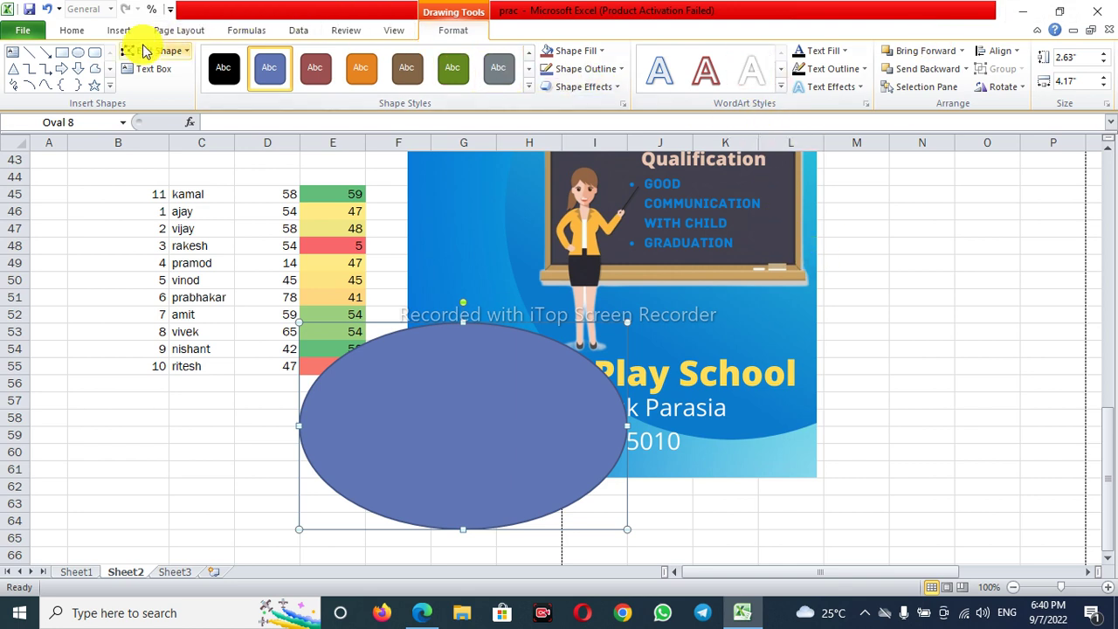
Step: Send the oval backward behind the picture and bring it in front again
{"action": "left_click", "coordinate": [179, 30]}
{"action": "left_click", "coordinate": [702, 86]}
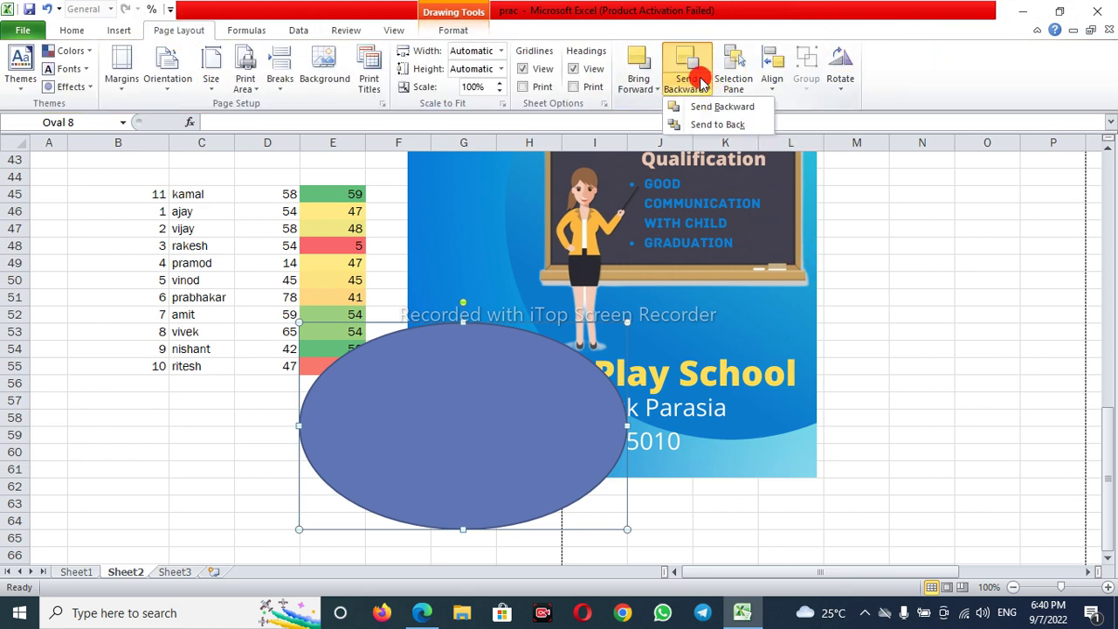
{"action": "left_click", "coordinate": [709, 106]}
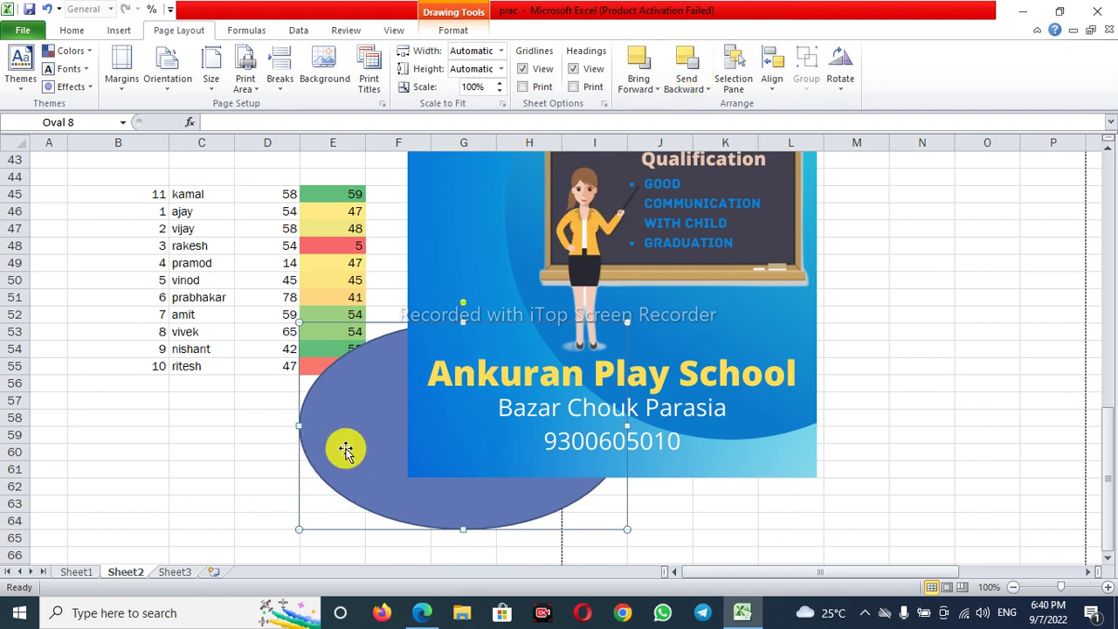
{"action": "left_click", "coordinate": [642, 85]}
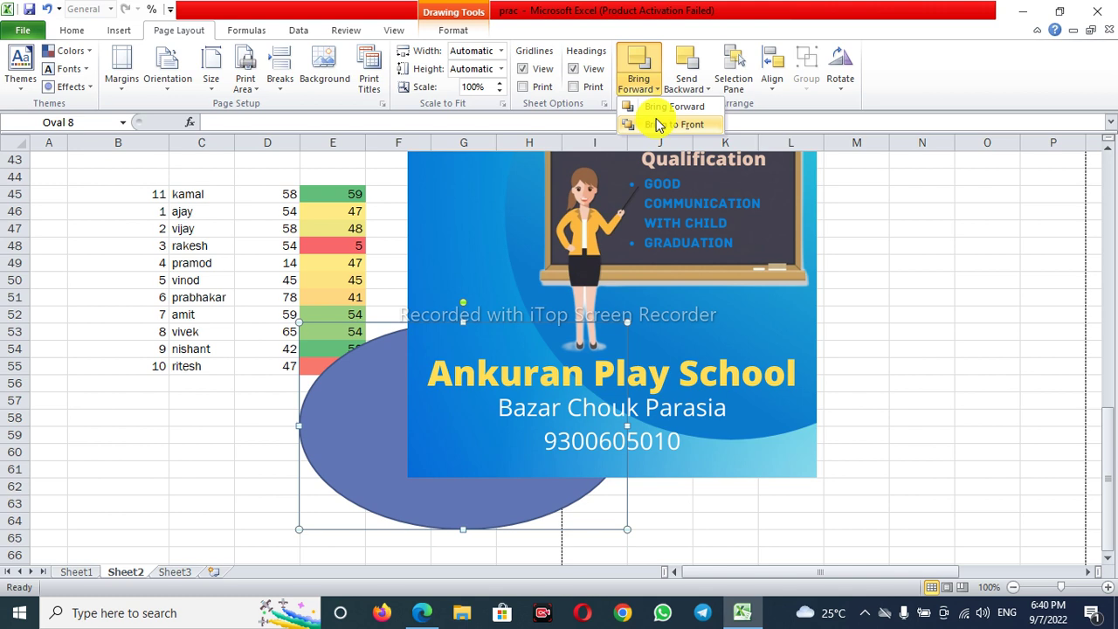
{"action": "left_click", "coordinate": [662, 118]}
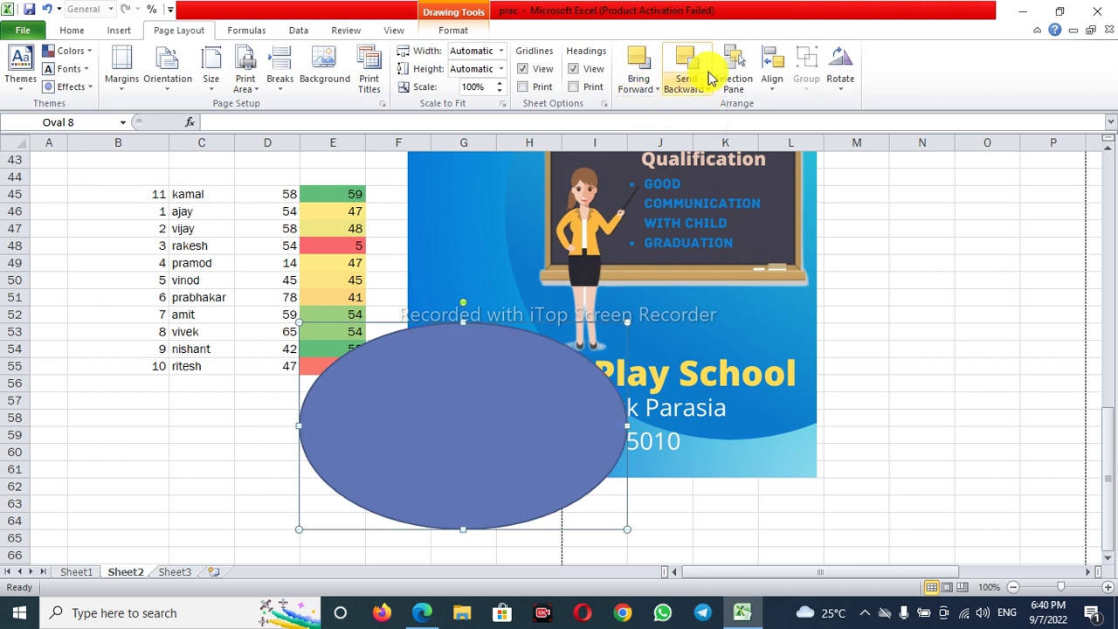
Step: Apply Send to Back and Bring to Front to the oval in turn, and delete it
{"action": "left_click", "coordinate": [696, 88]}
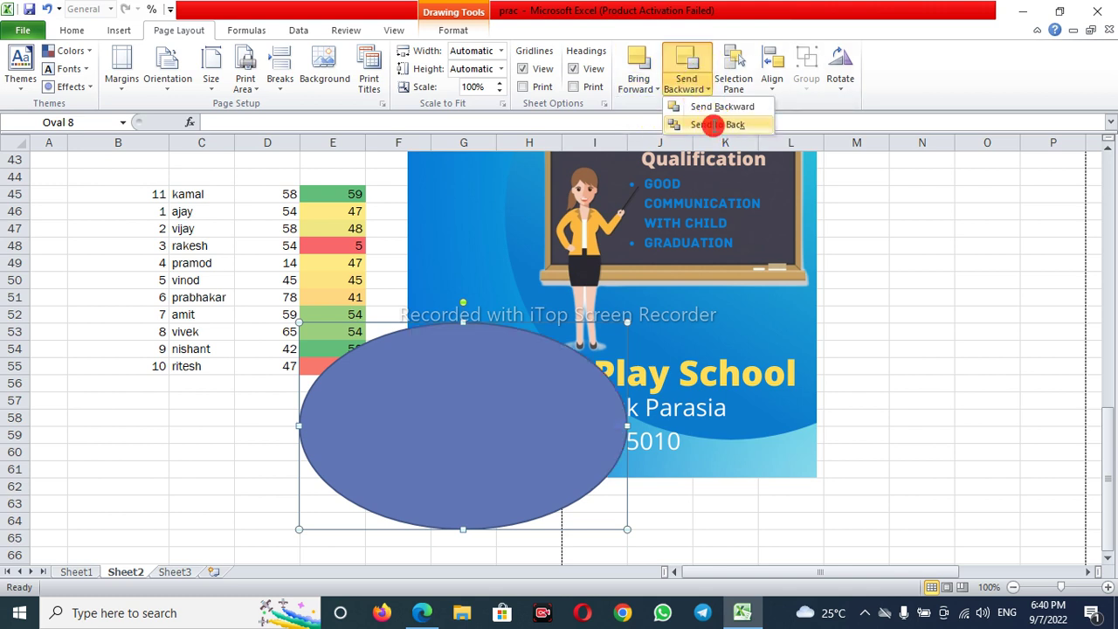
{"action": "left_click", "coordinate": [715, 125]}
{"action": "left_click", "coordinate": [639, 83]}
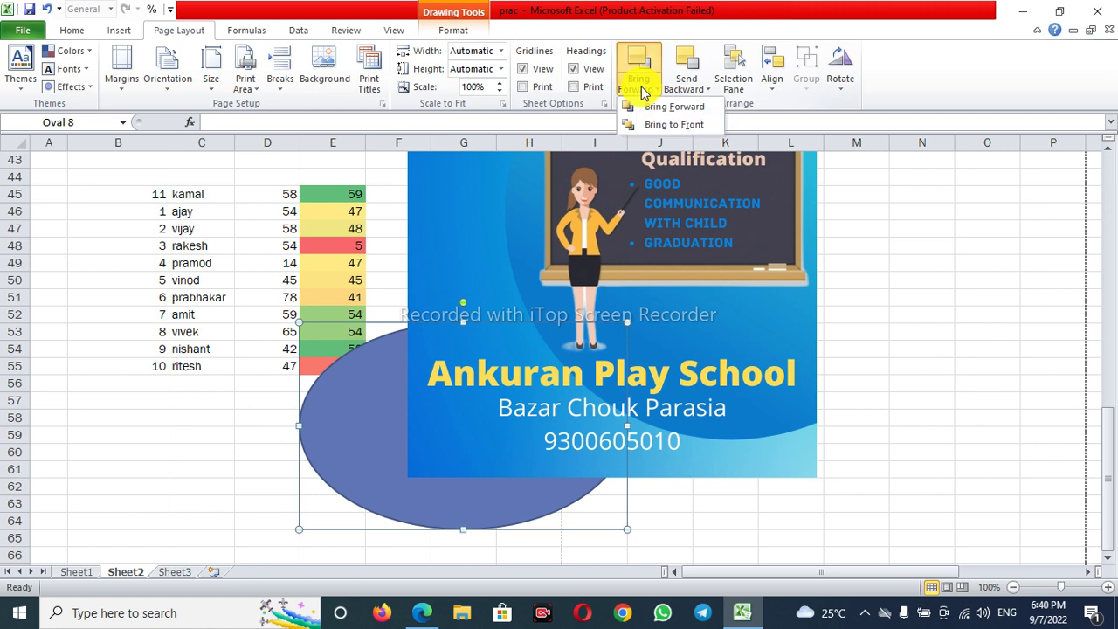
{"action": "left_click", "coordinate": [673, 125]}
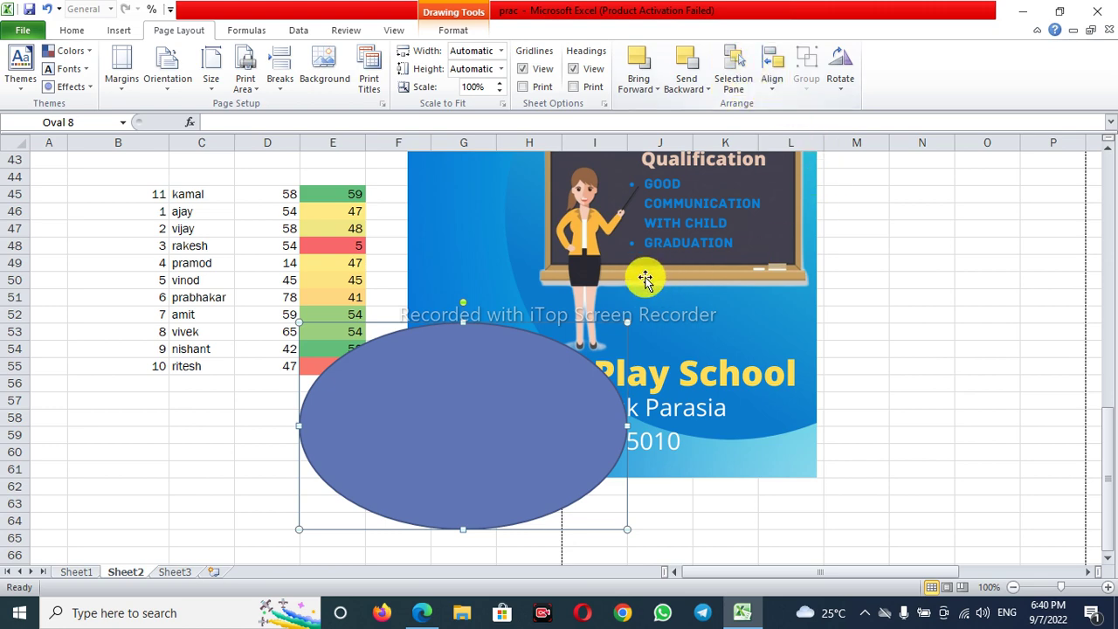
{"action": "key", "text": "Delete"}
Step: Rotate the Requirement Teacher picture right by 90° and undo the rotation
{"action": "left_click", "coordinate": [727, 333]}
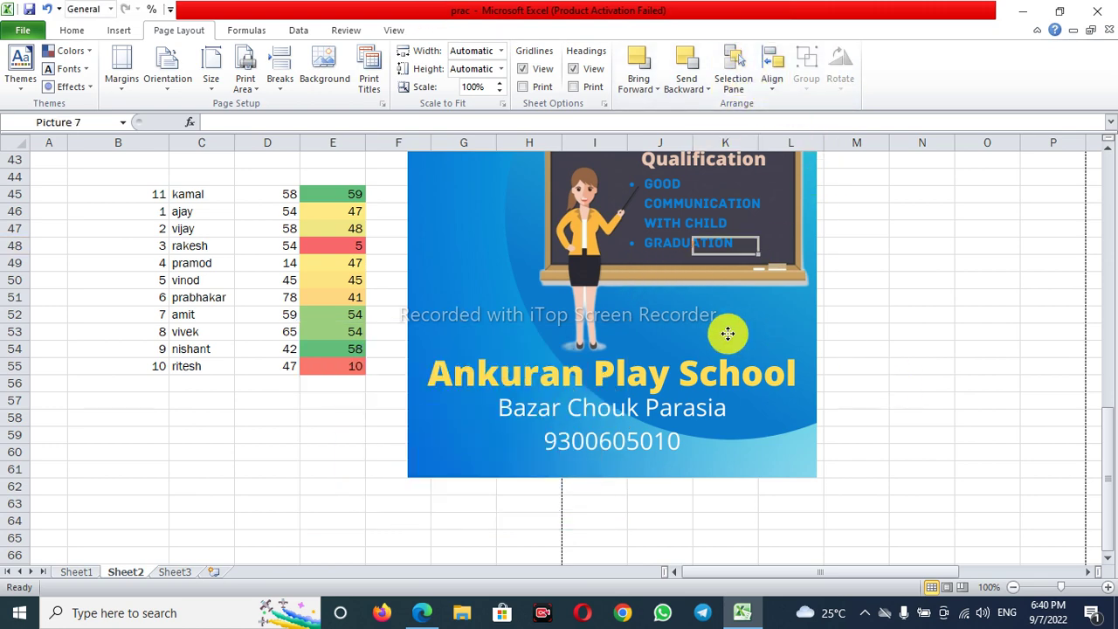
{"action": "scroll", "coordinate": [655, 300], "scroll_direction": "up", "scroll_amount": 2}
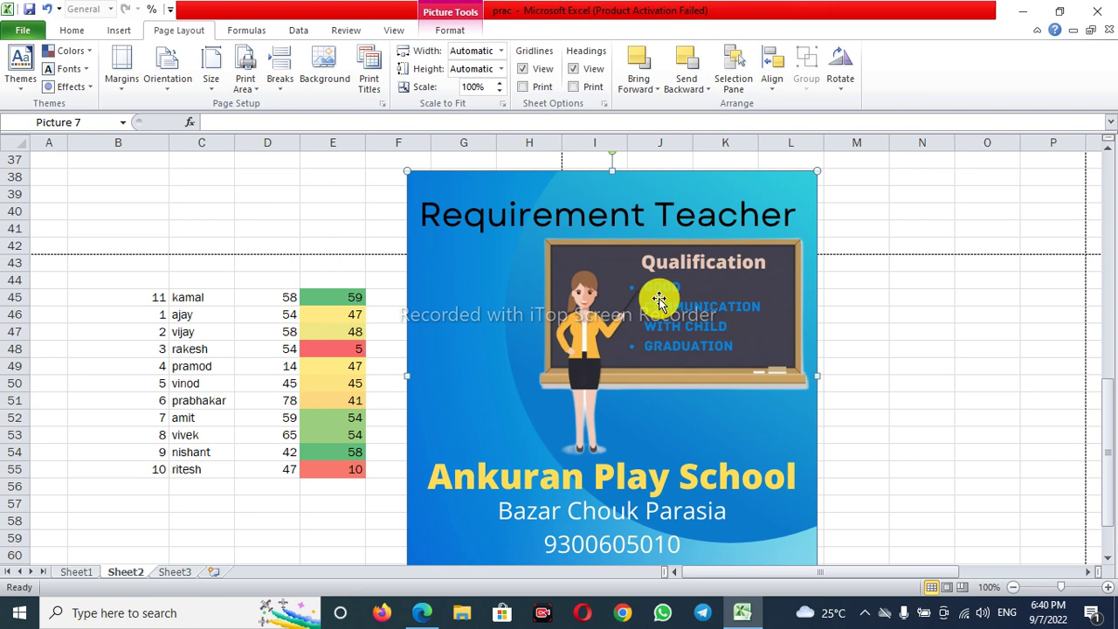
{"action": "left_click", "coordinate": [841, 88]}
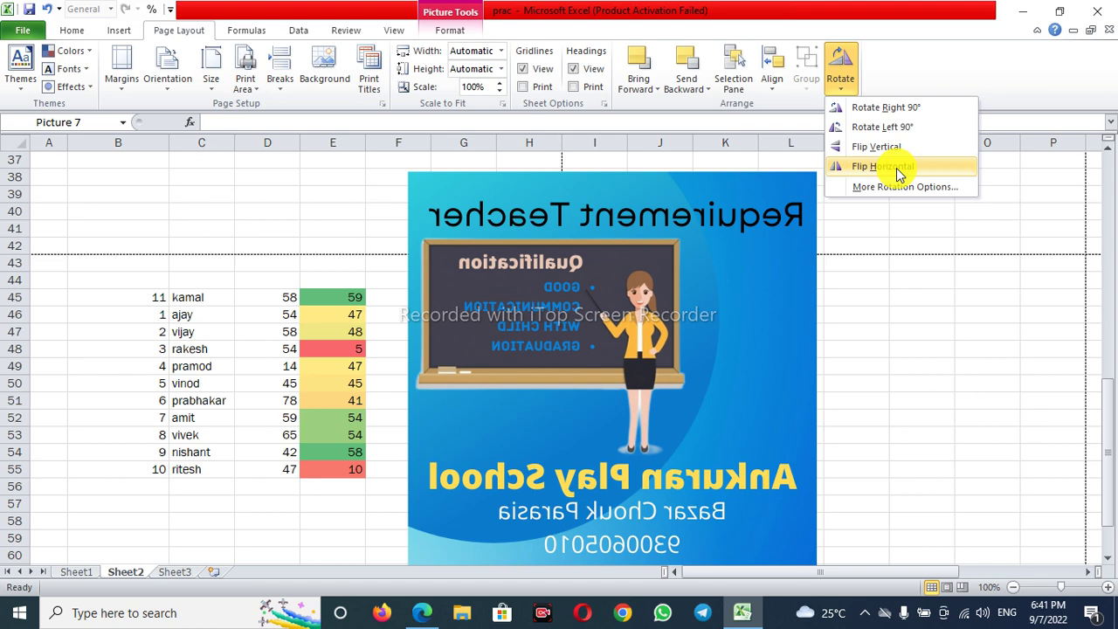
{"action": "left_click", "coordinate": [920, 118]}
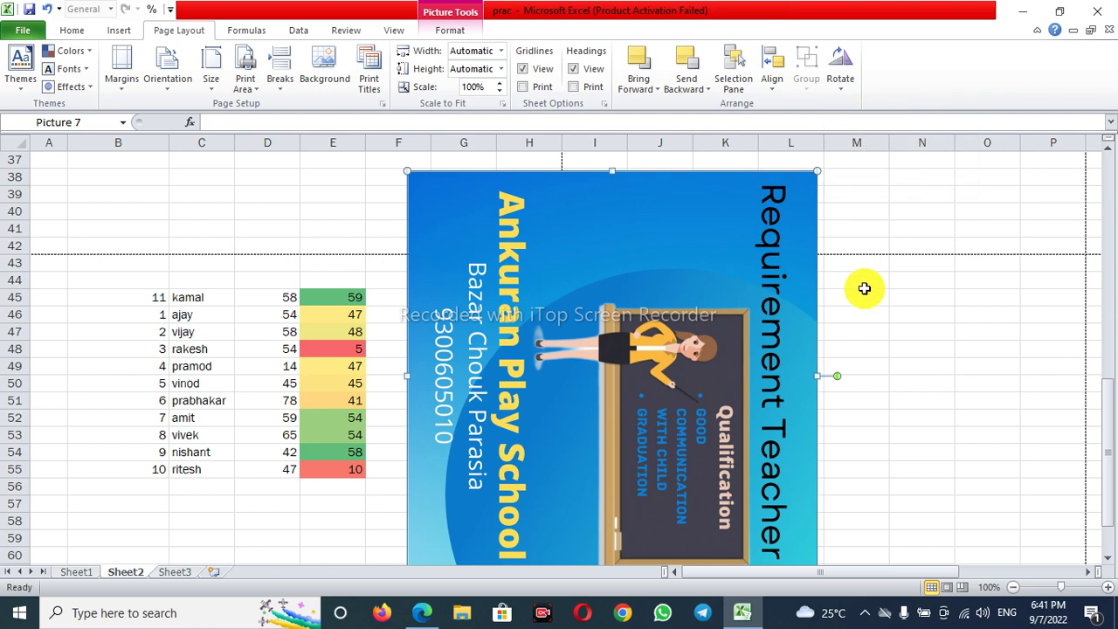
{"action": "key", "text": "ctrl+z"}
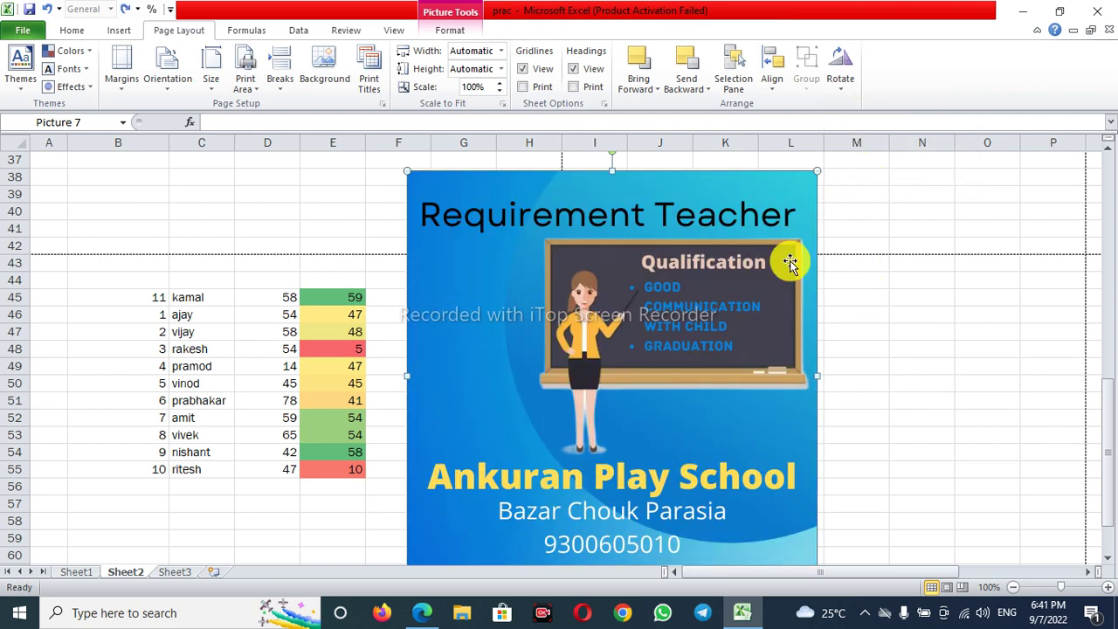
Step: Delete the Requirement Teacher picture beside the marks and display the data commands
{"action": "key", "text": "Delete"}
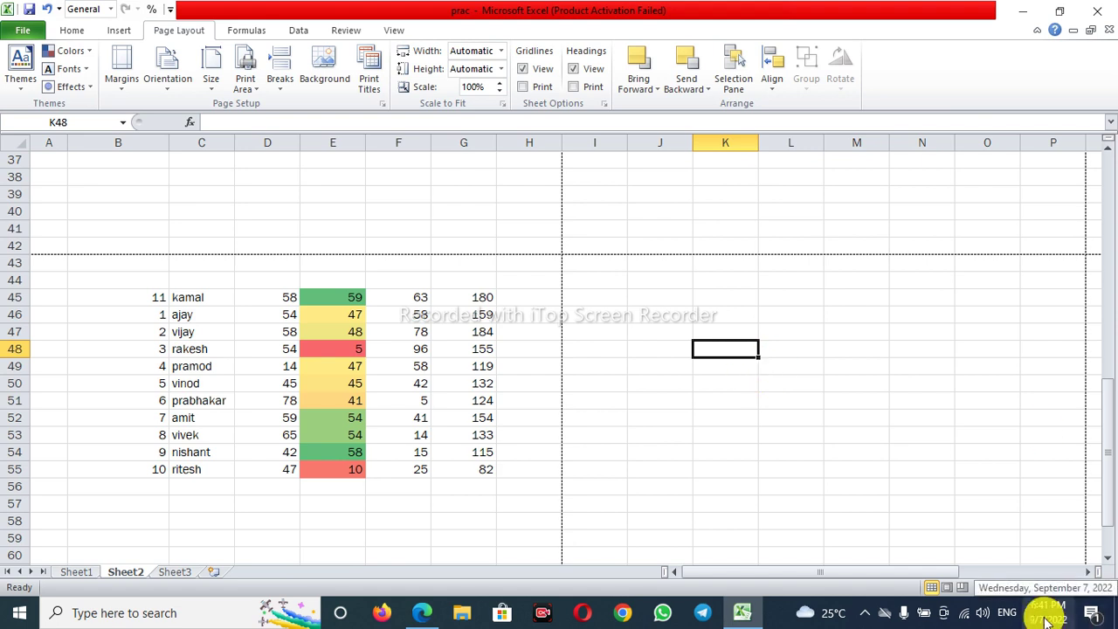
{"action": "left_click", "coordinate": [298, 33]}
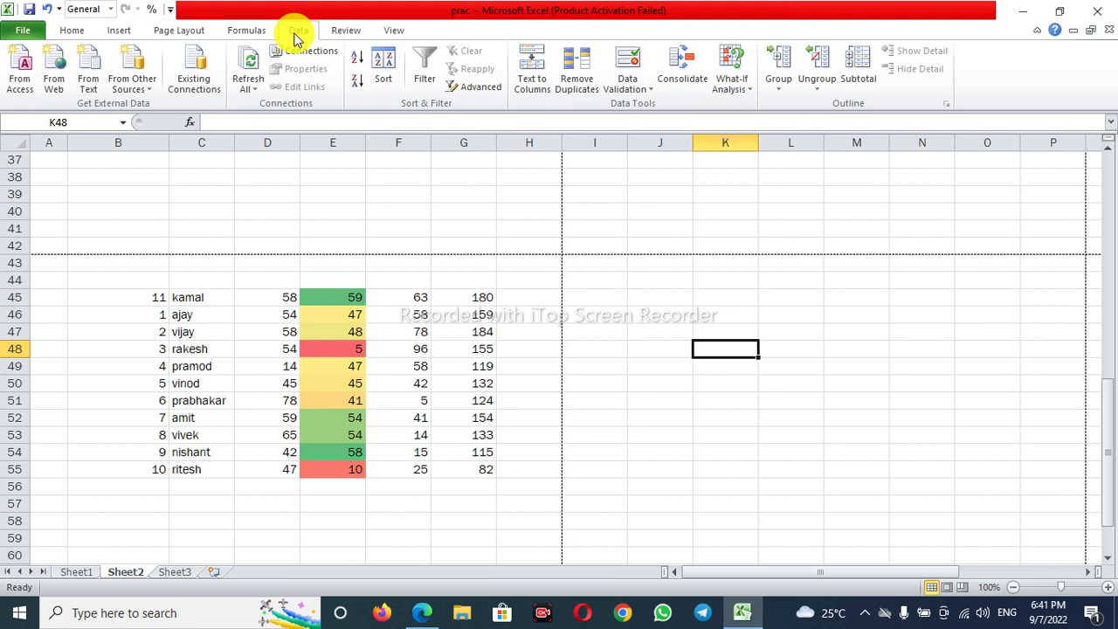